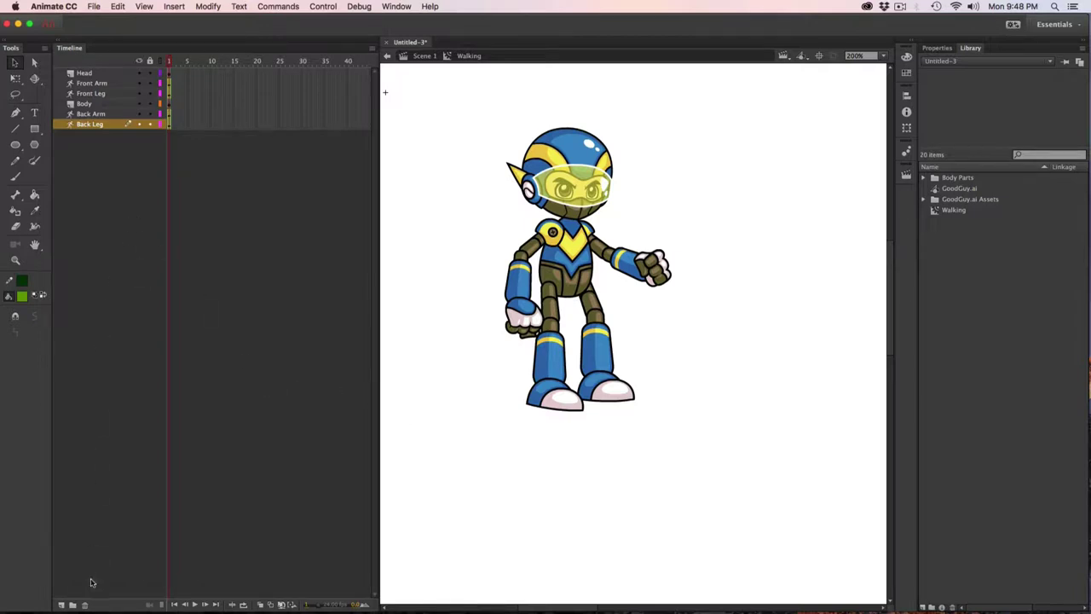
- Add a layer named 'Walking Sequence' at the bottom of the Walking symbol's layer stack
left_click(61, 604)
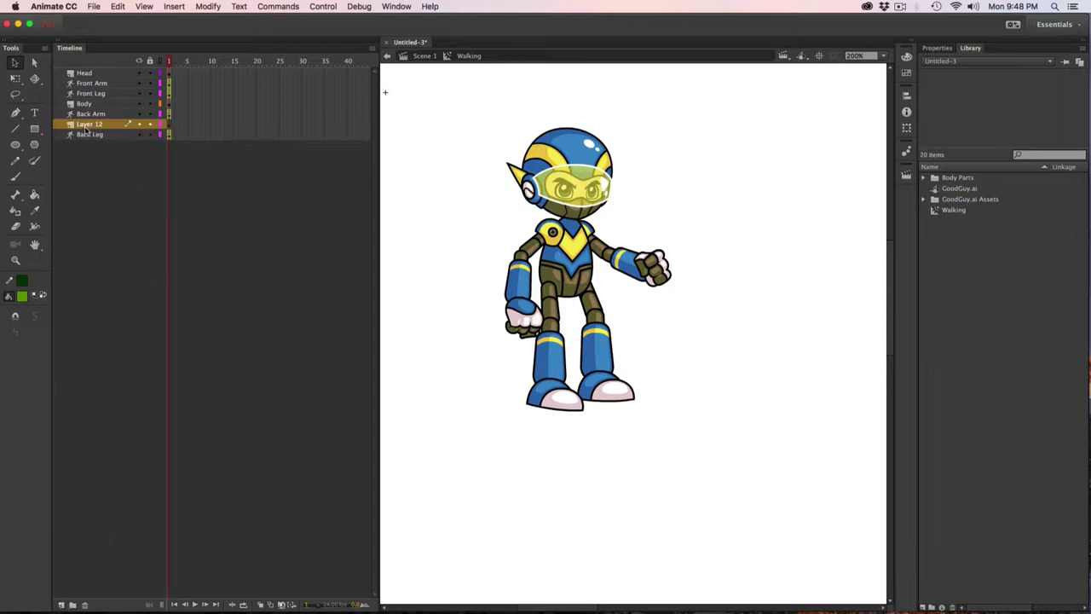
left_click_drag(85, 129, 88, 150)
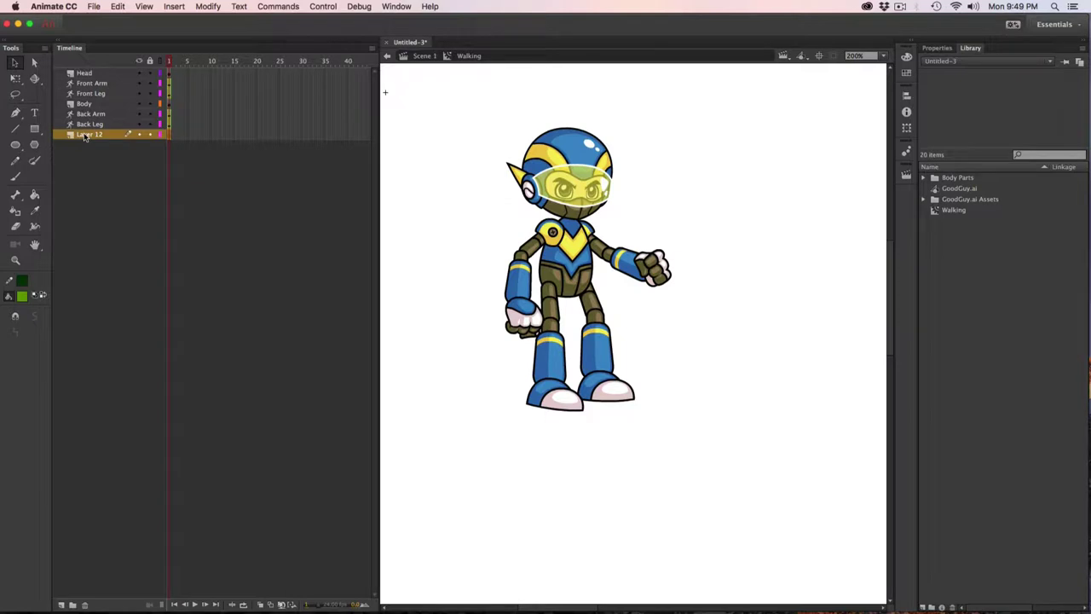
double_click(84, 135)
type("Walking Sequenc")
key("BackSpace")
key("BackSpace")
key("BackSpace")
key("BackSpace")
type("quence")
key("Return")
- Import WalkSequence.gif to the library and place it below-right of the robot
left_click(96, 6)
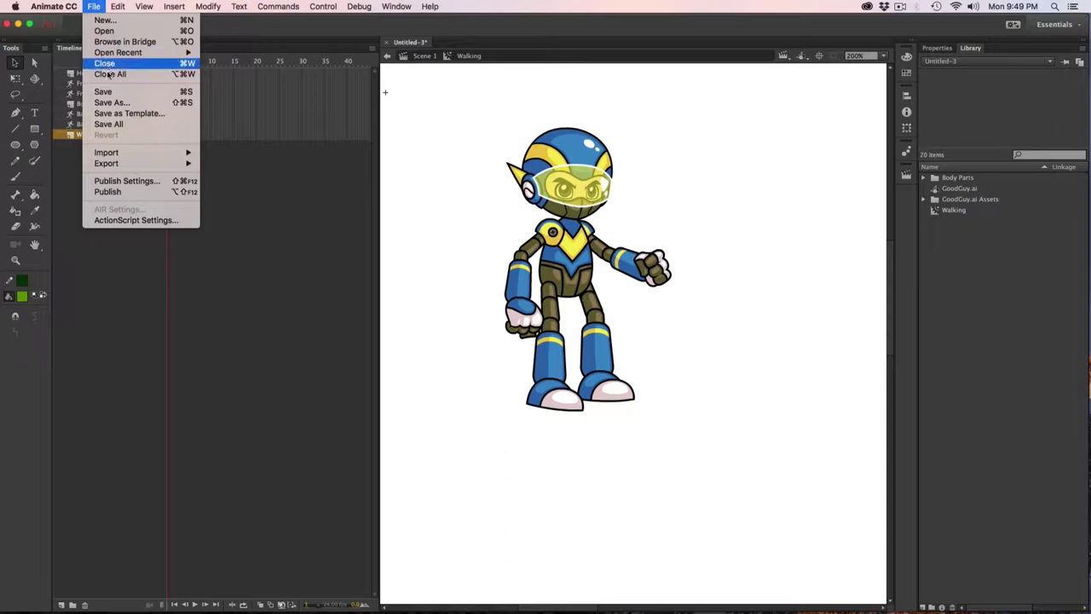
mouse_move(129, 154)
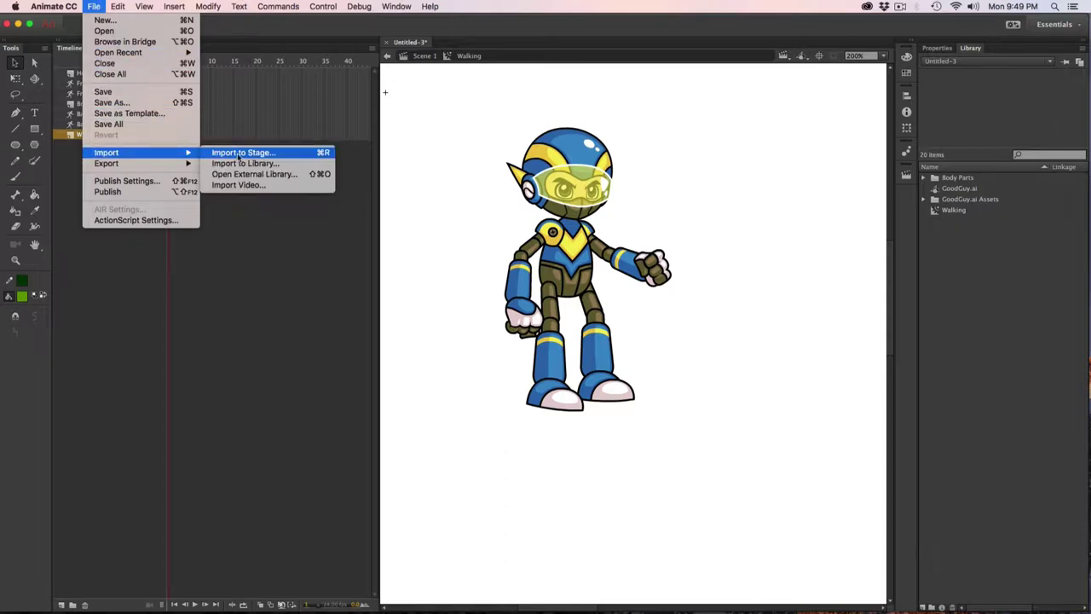
left_click(274, 162)
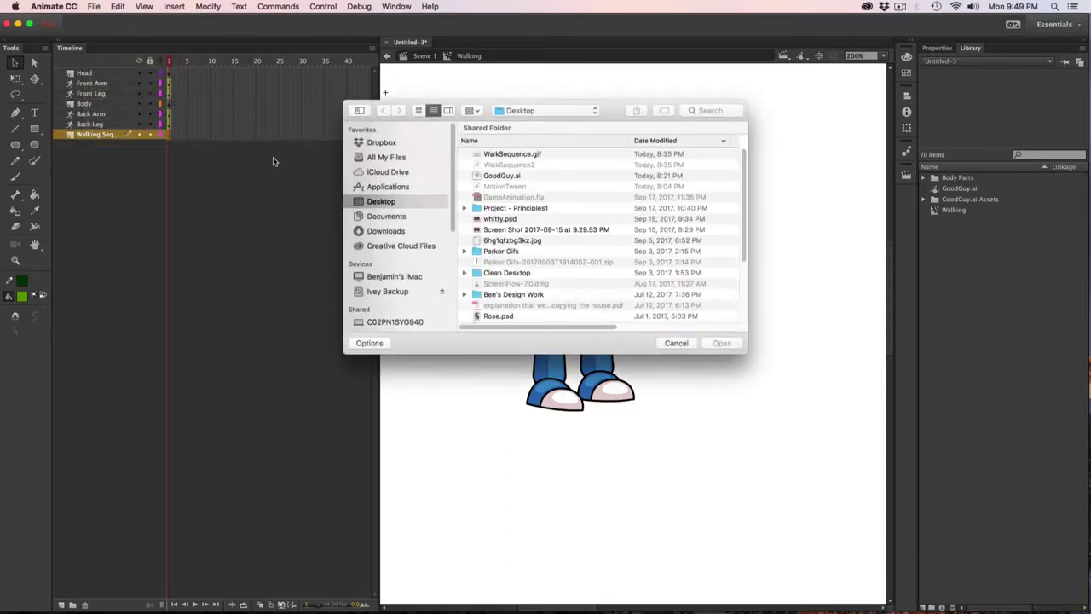
left_click(520, 155)
key("space")
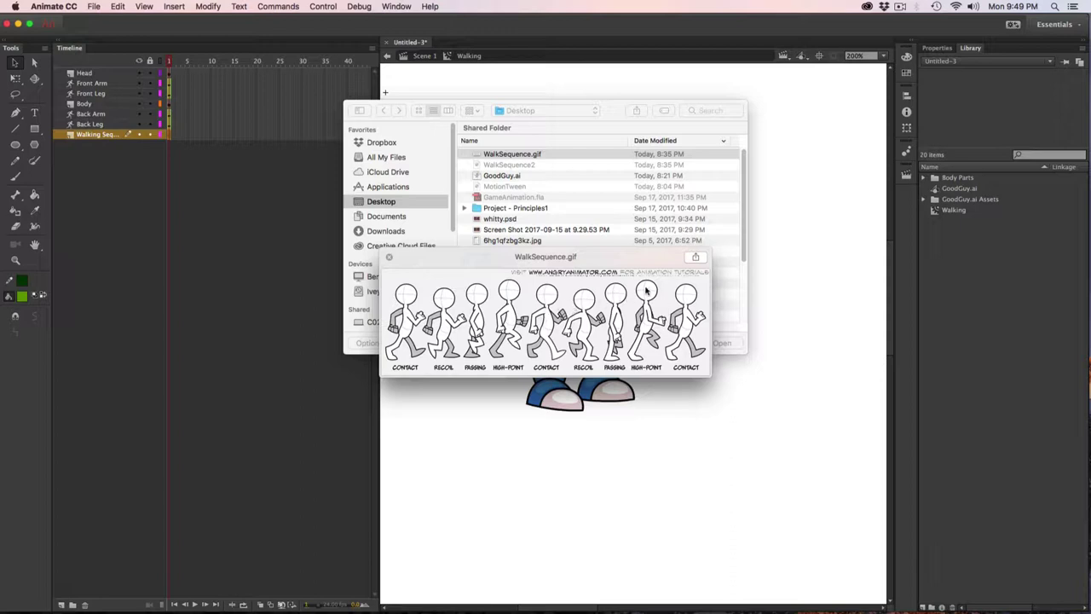
key("space")
left_click(720, 344)
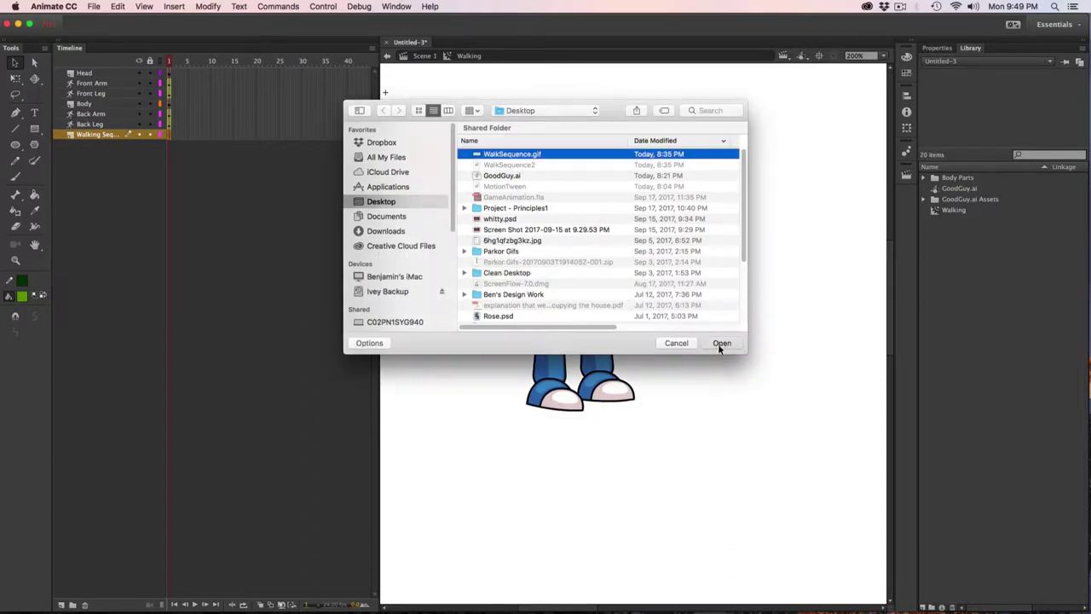
left_click_drag(442, 278, 574, 320)
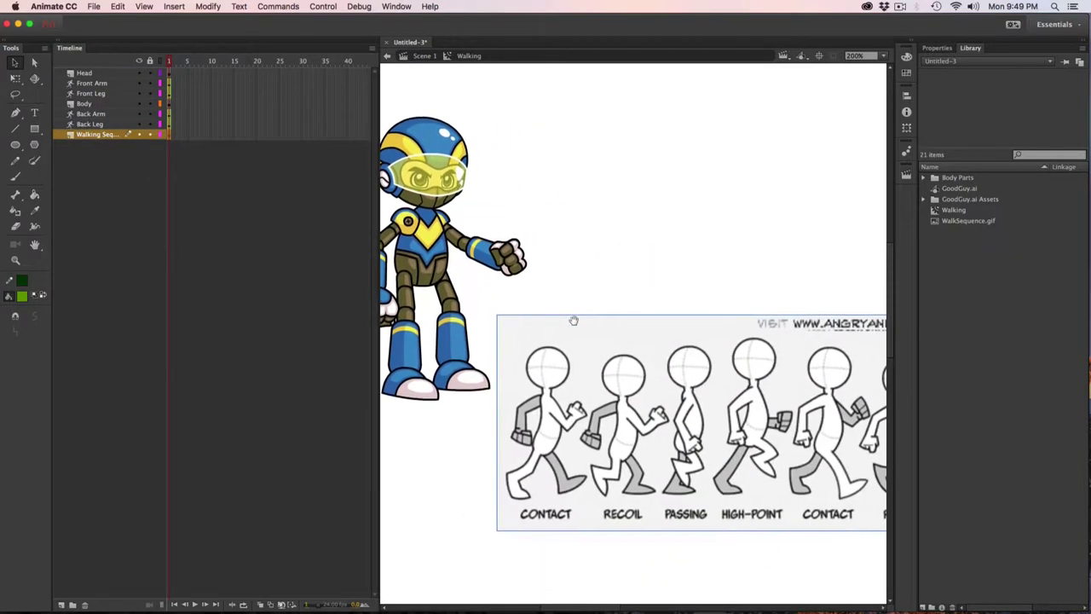
- Narrow the timeline panel and pan to show the full nine-pose walk-cycle strip
left_click(380, 430)
left_click_drag(380, 430, 216, 430)
left_click_drag(597, 421, 487, 367)
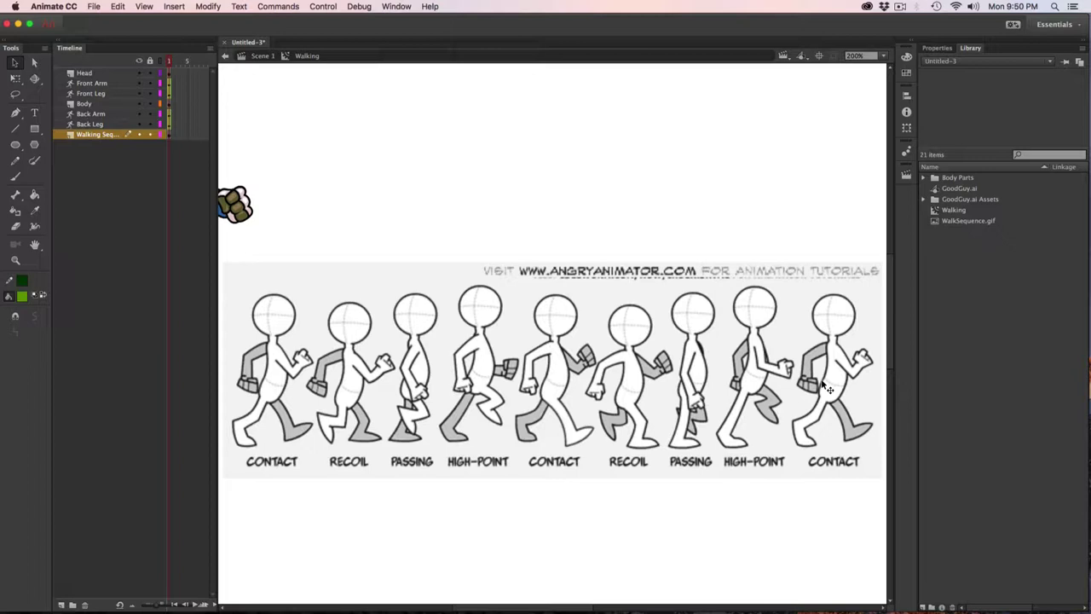
- Review the walk-cycle poses, pan back to the robot, and widen the timeline panel
left_click_drag(398, 261, 602, 285)
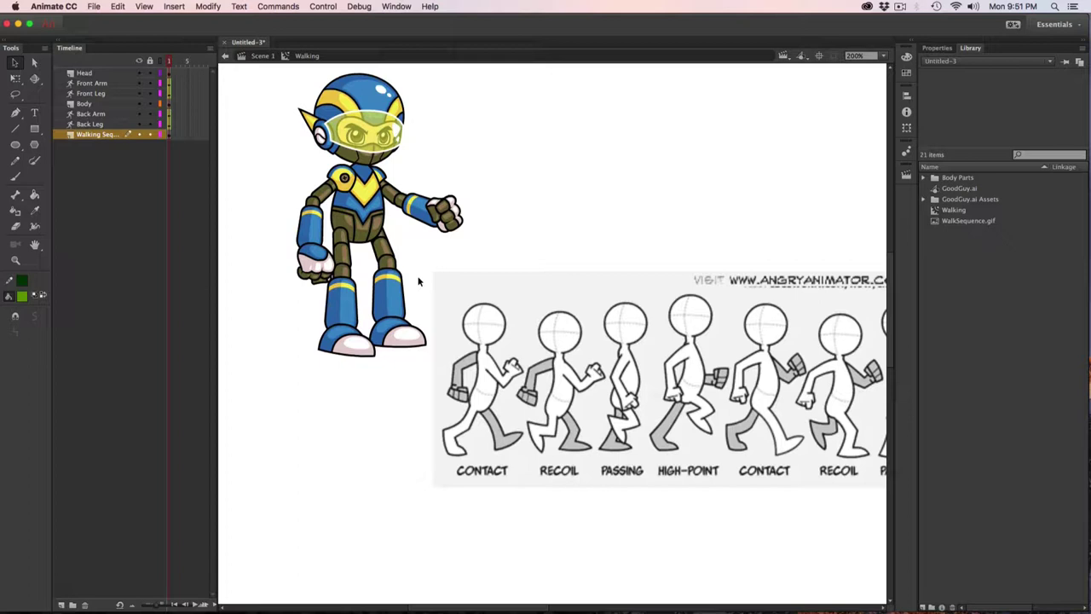
left_click_drag(664, 329, 444, 293)
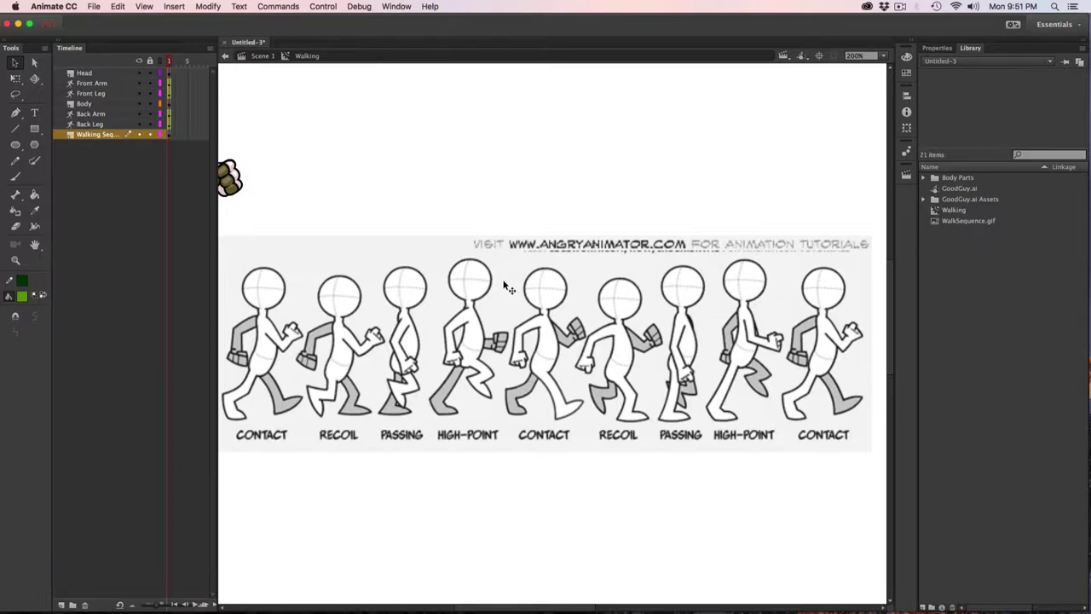
left_click_drag(394, 244, 593, 287)
left_click_drag(218, 280, 328, 291)
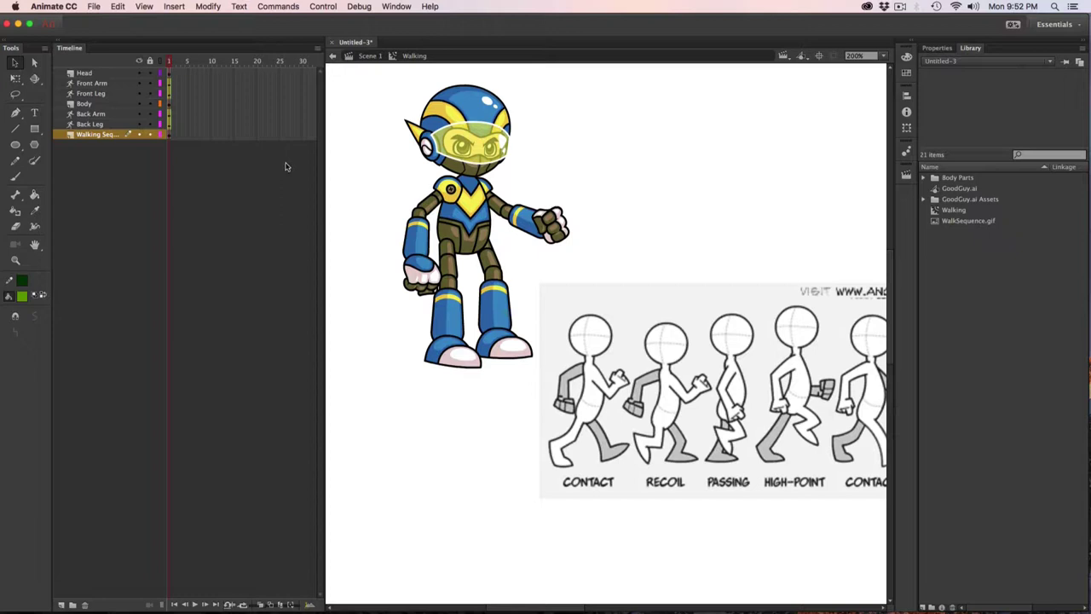
- Hide the Front Arm, Front Leg, Back Arm and Back Leg layers
left_click(138, 83)
left_click(138, 93)
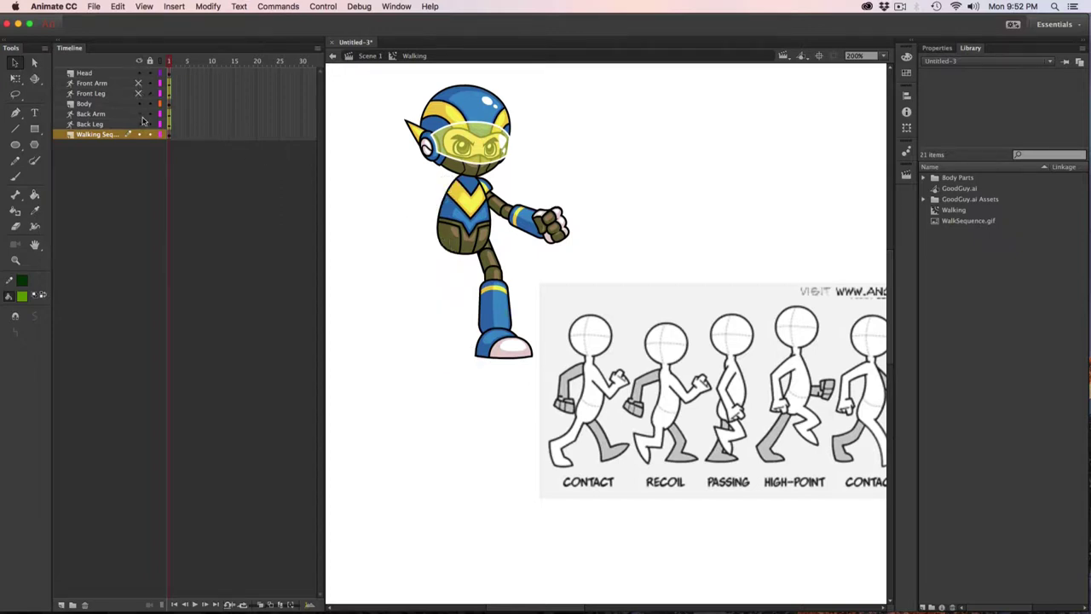
left_click(138, 113)
left_click(138, 124)
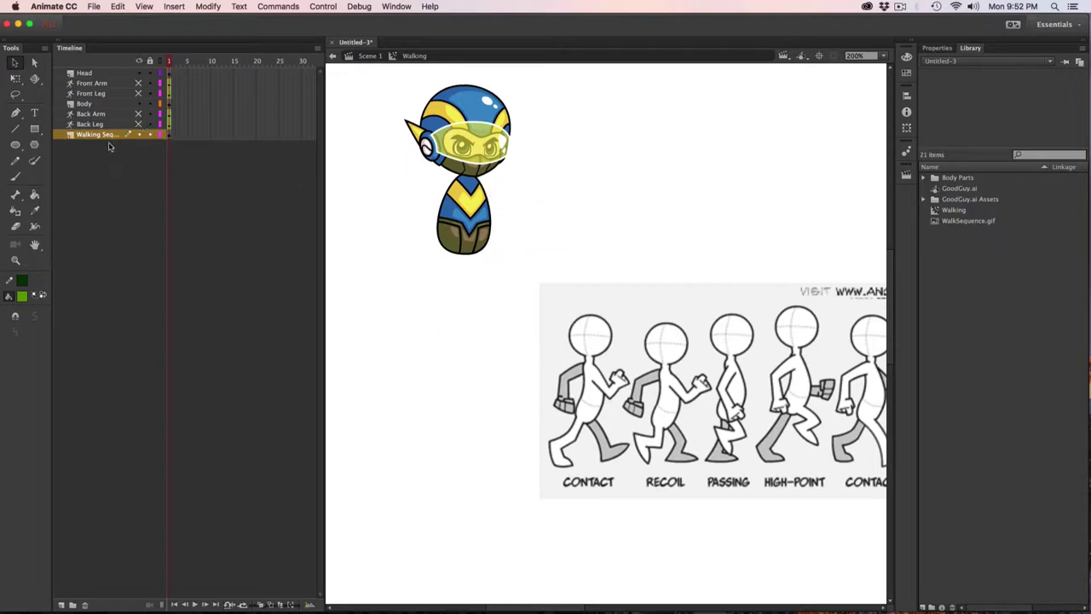
- Extend the Walking Sequence, Body and Head layers to frame 19
left_click(90, 141)
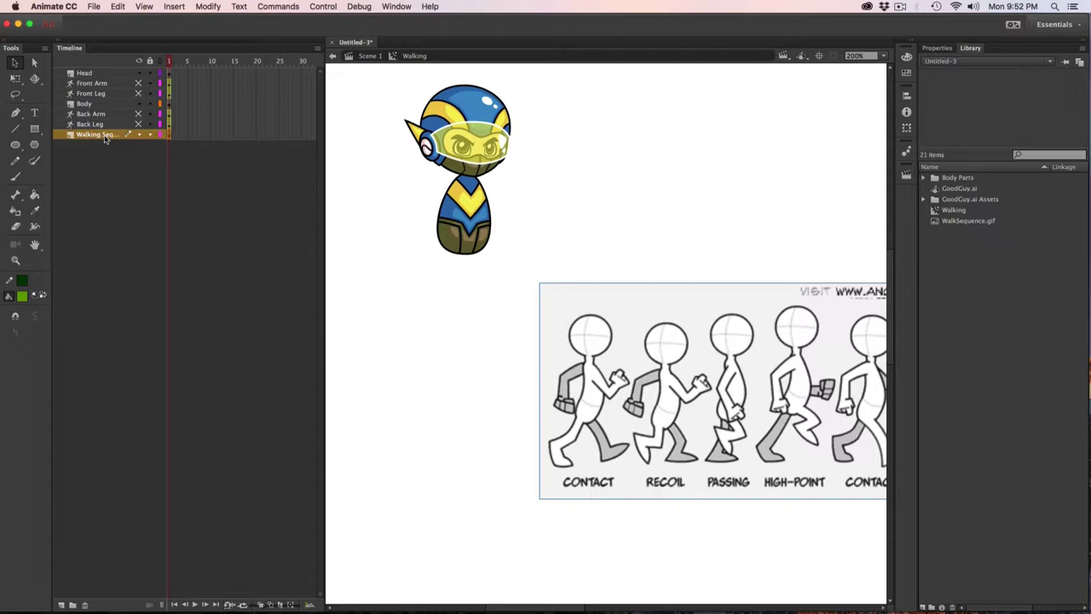
left_click(247, 135)
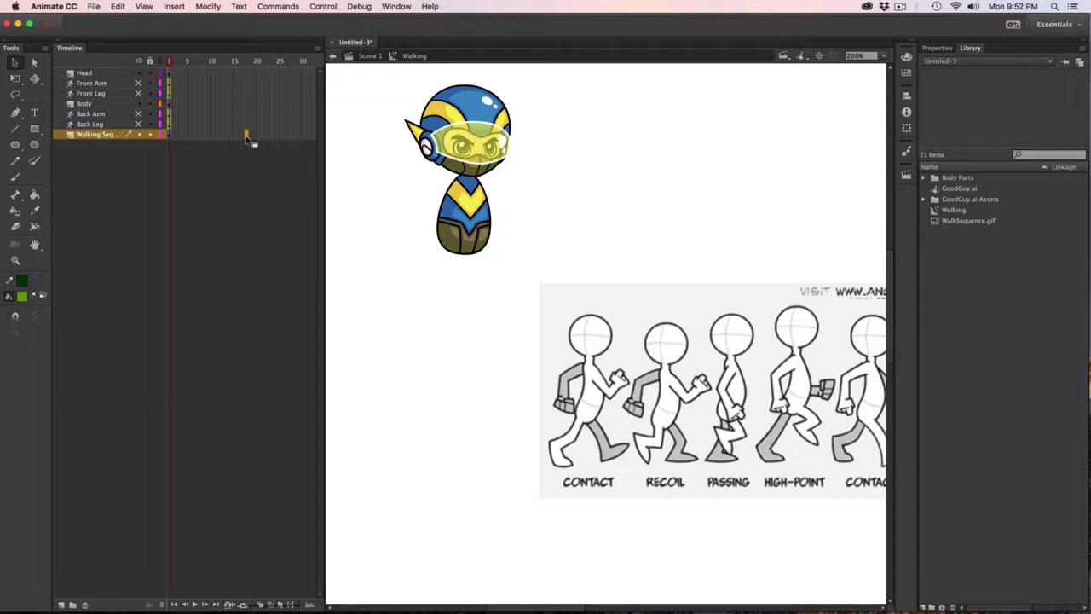
key("F5")
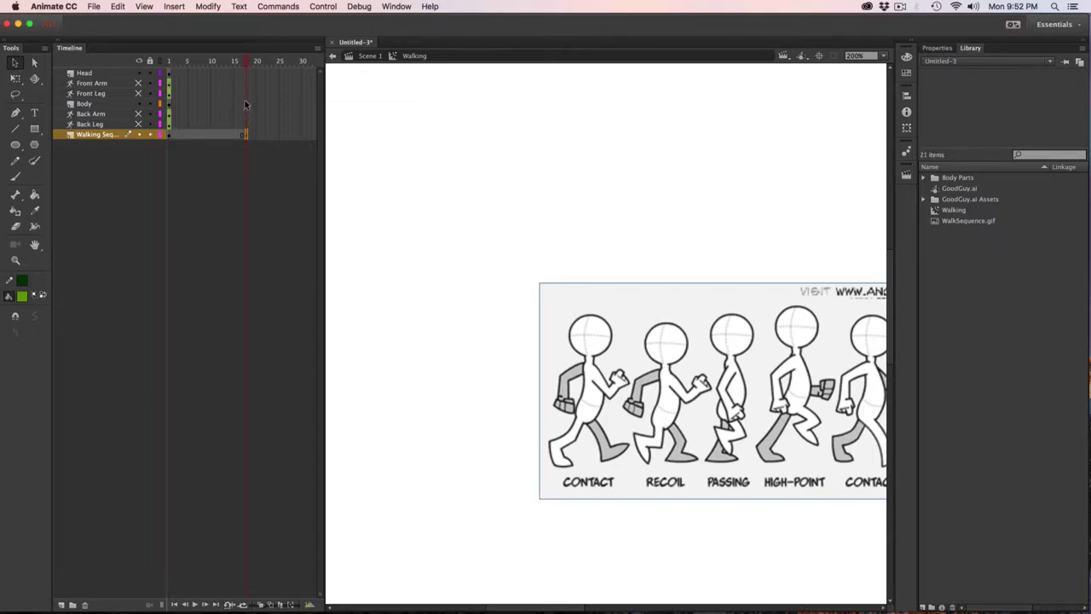
left_click(246, 104)
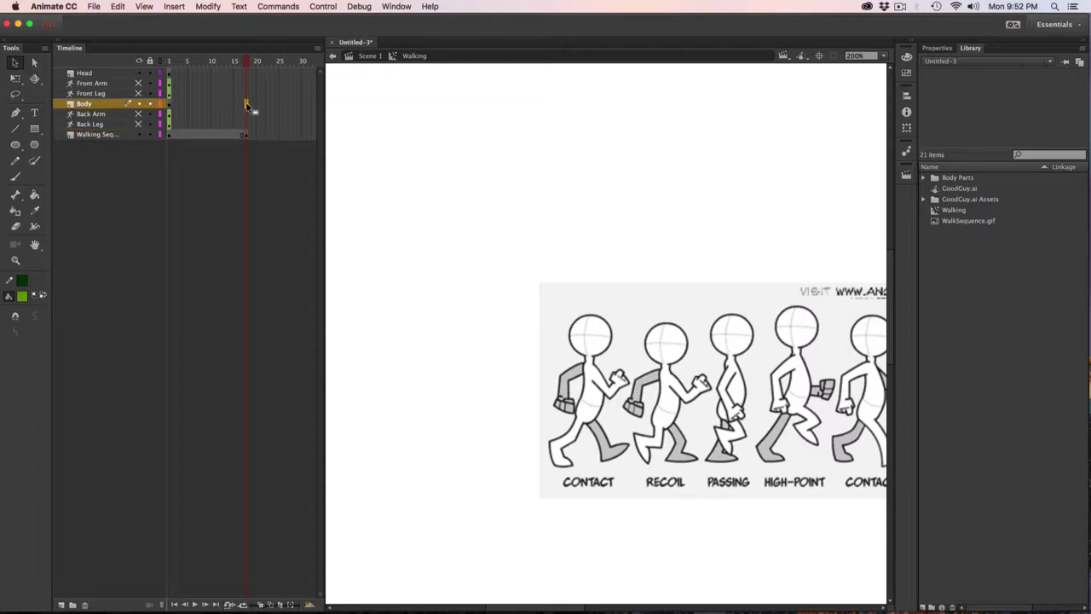
key("F6")
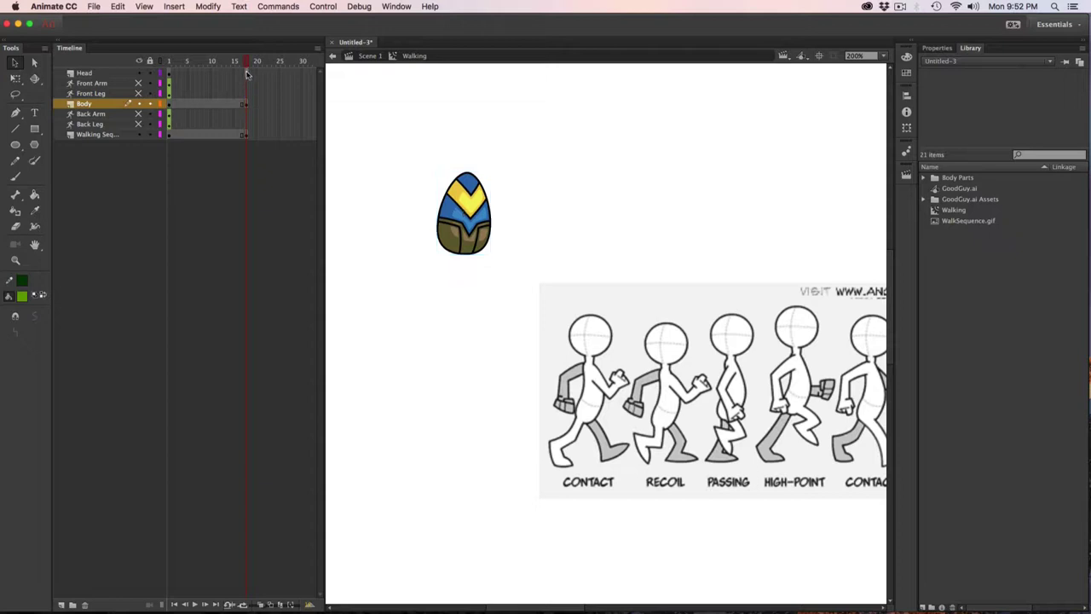
left_click(247, 73)
key("F6")
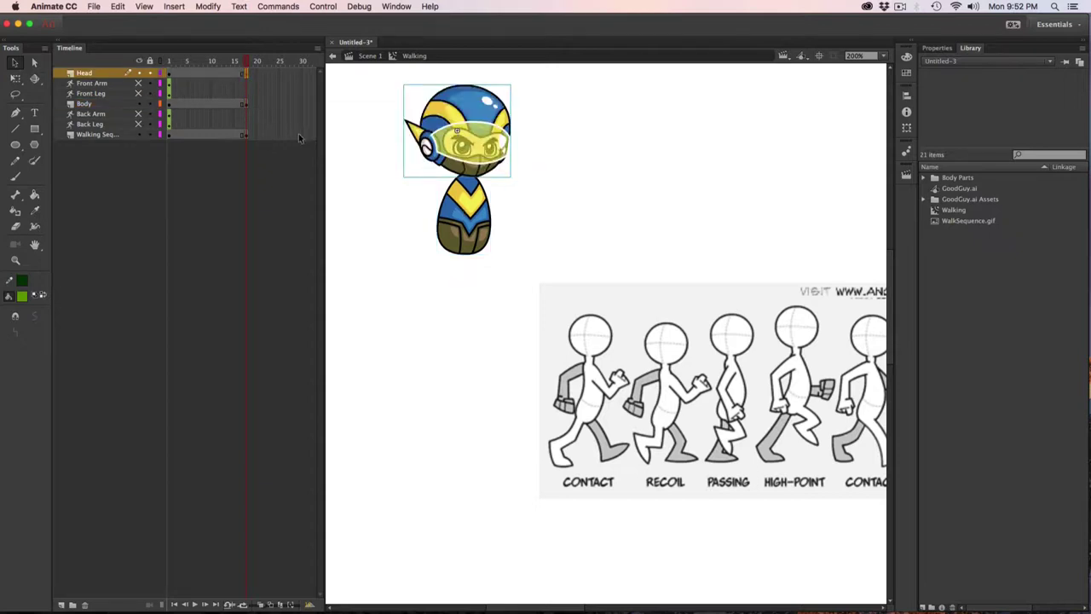
- Apply a motion tween to the head and then the body from frame 1
left_click(171, 62)
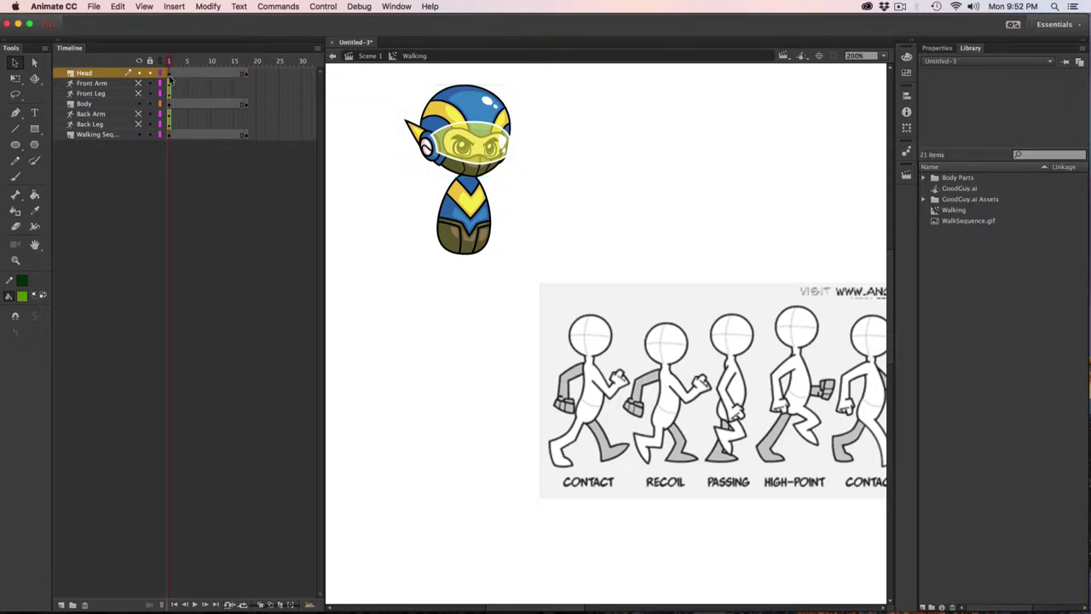
left_click(170, 73)
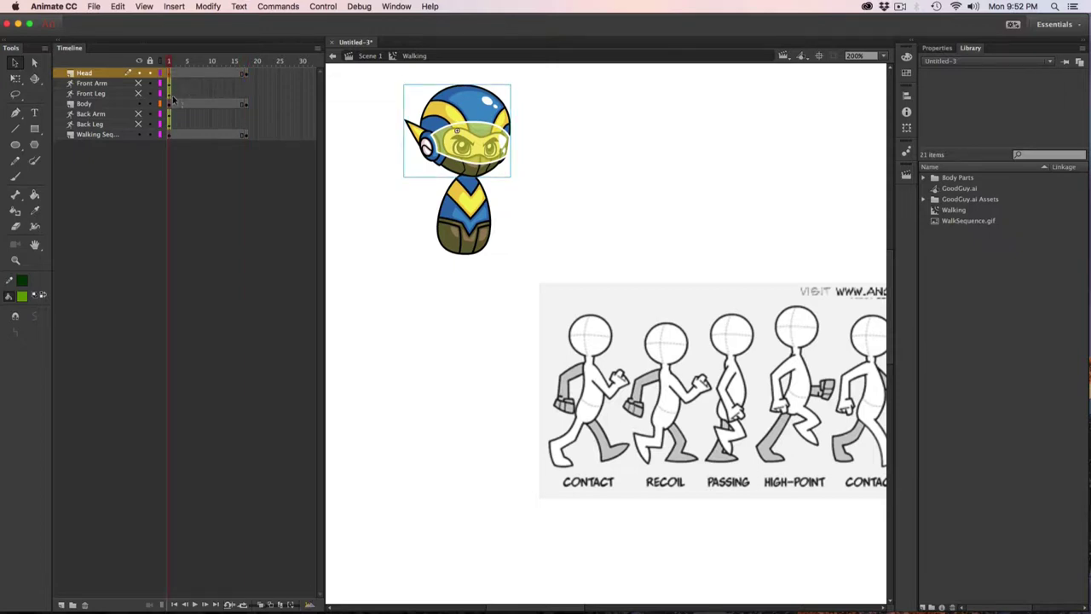
left_click(171, 6)
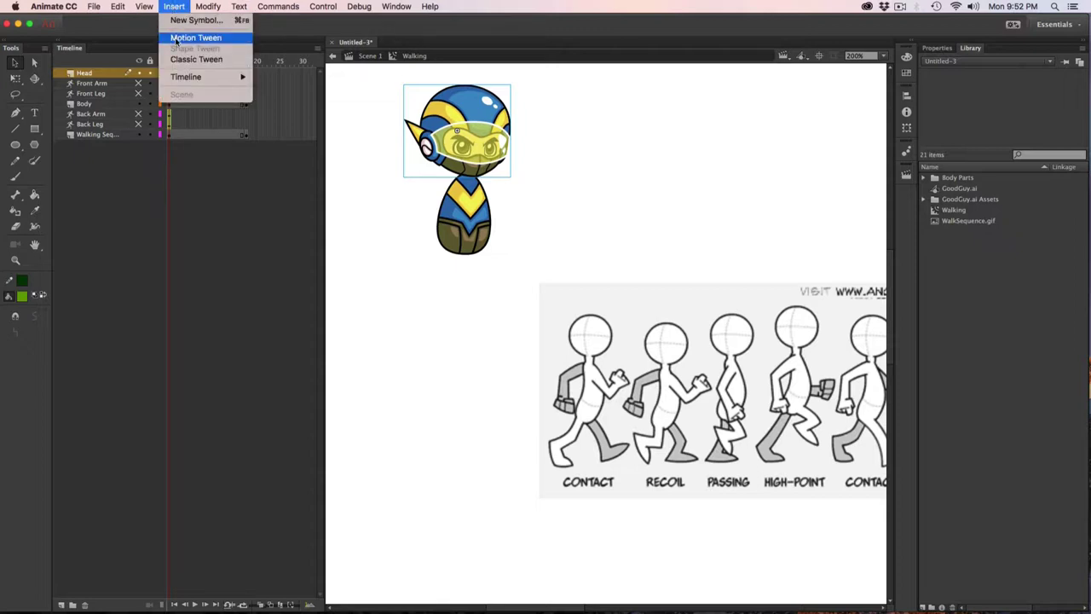
left_click(176, 39)
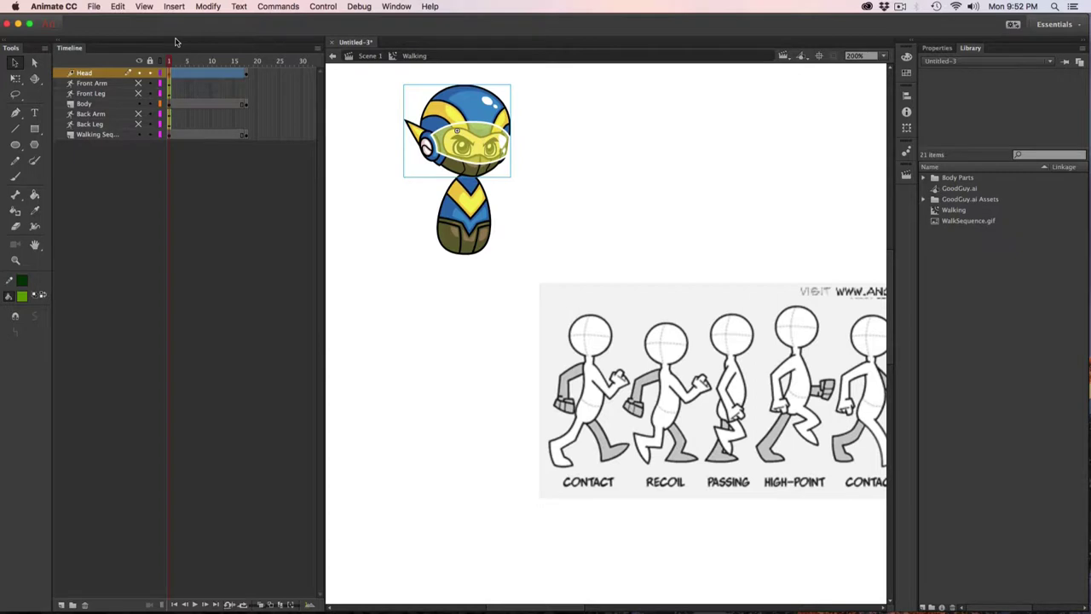
left_click(170, 104)
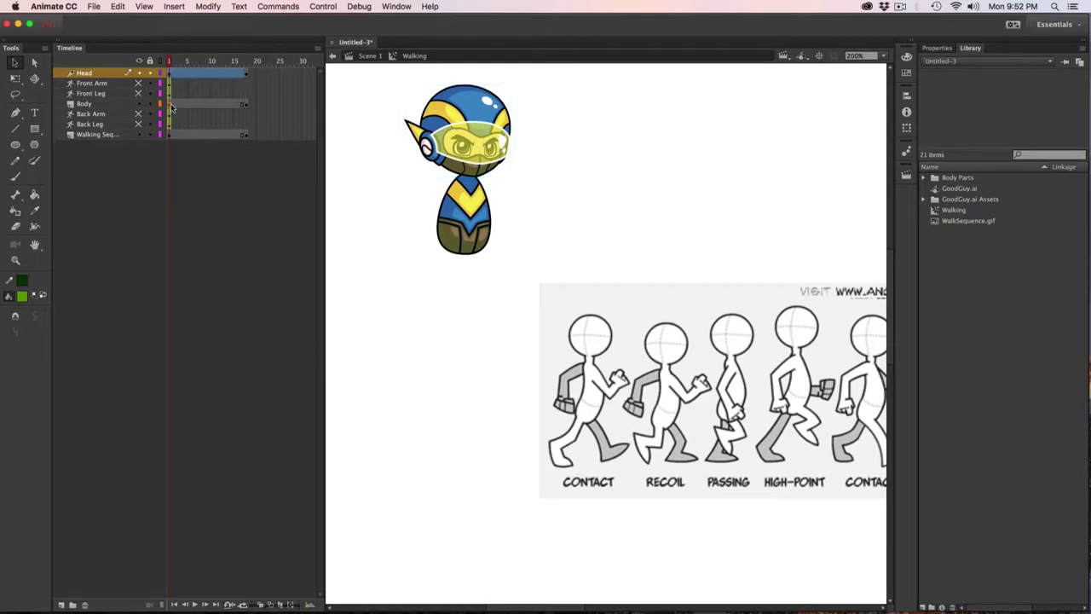
left_click(175, 6)
left_click(183, 40)
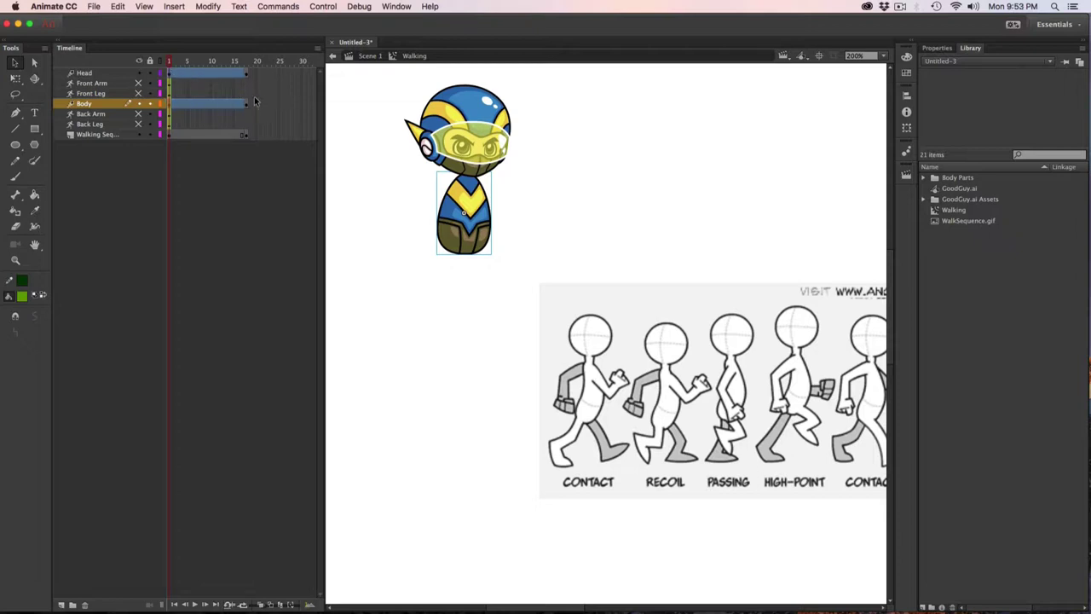
- At frame 3, select the head and body and nudge them down two steps
left_click(168, 62)
left_click_drag(168, 62, 178, 63)
left_click(461, 117)
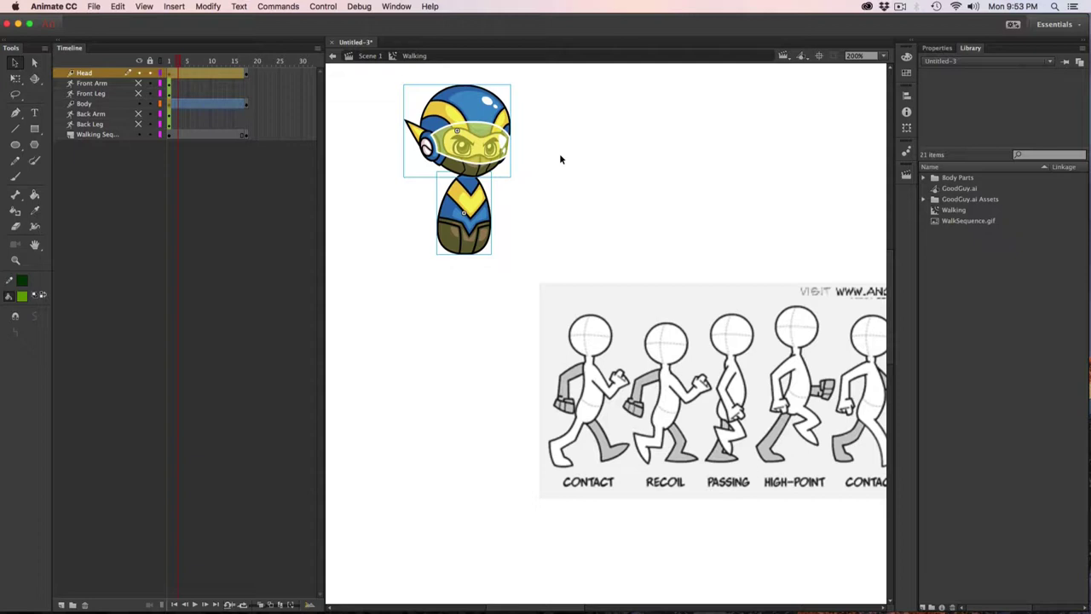
key("Down")
key("Down")
key("Down")
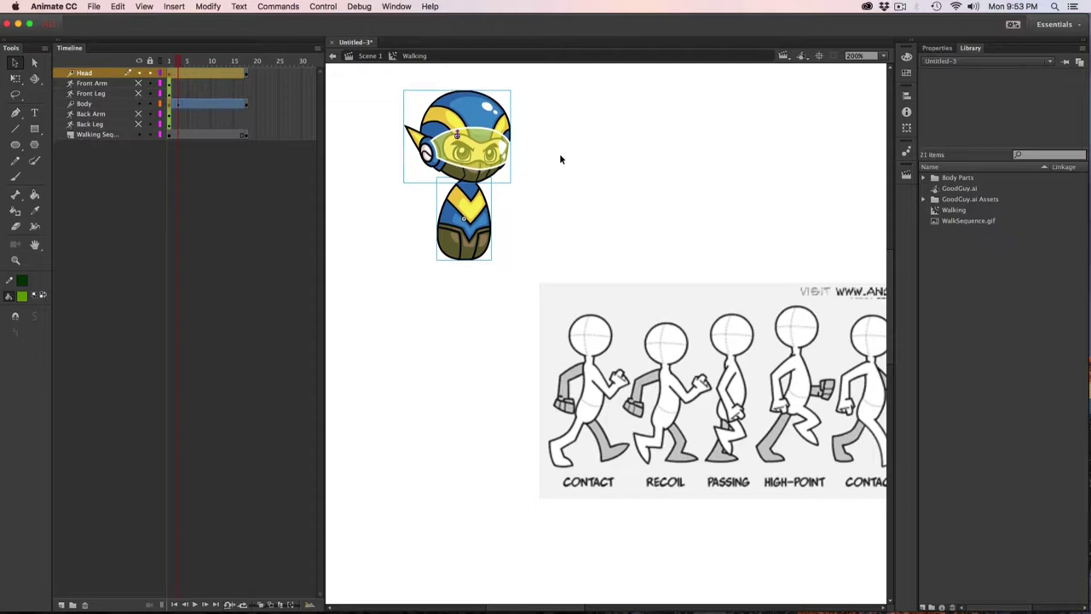
key("Down")
key("Down")
key("Down")
key("Down")
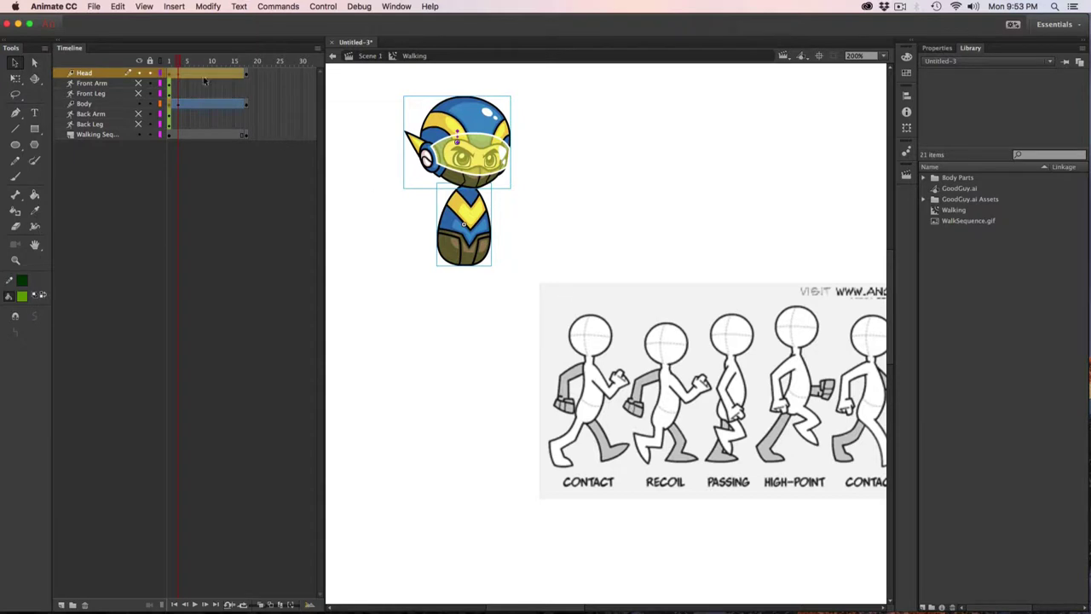
- At frame 5, nudge the head and body up slightly
left_click(180, 63)
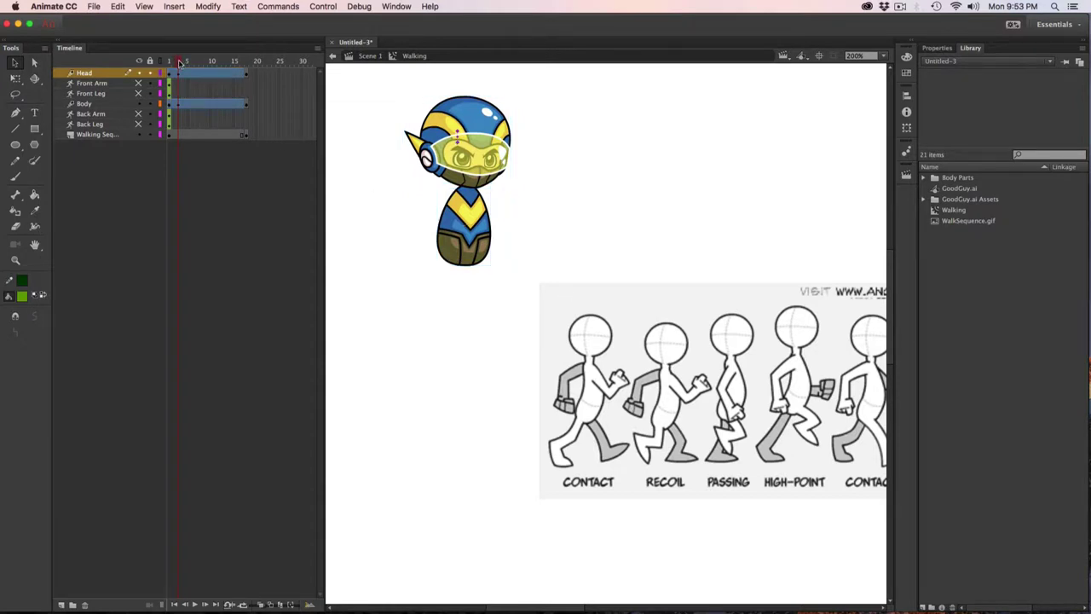
left_click_drag(179, 63, 187, 65)
left_click(497, 159)
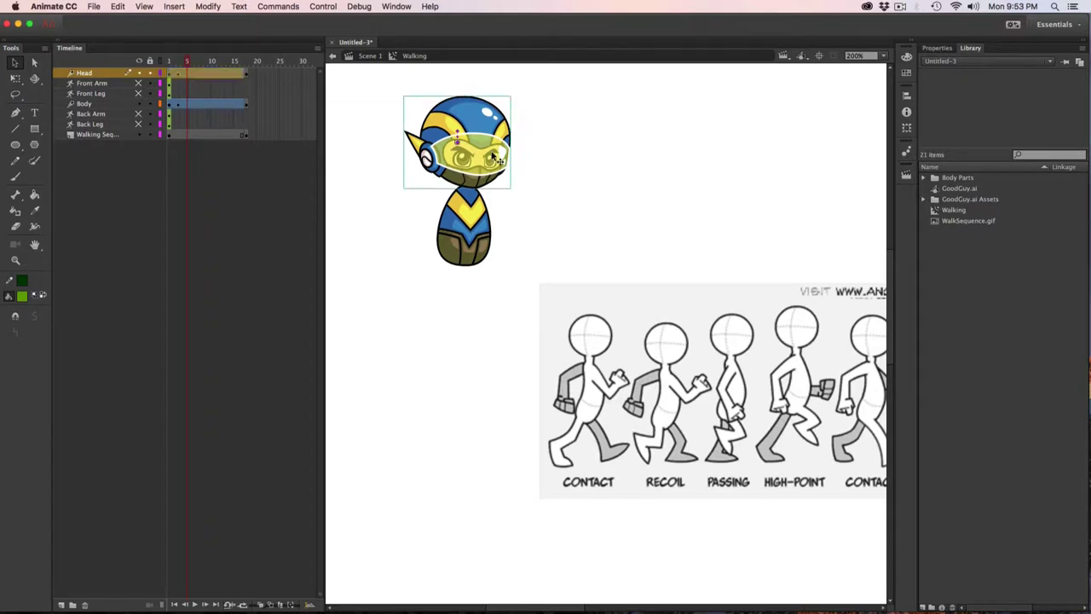
left_click(479, 218, "shift")
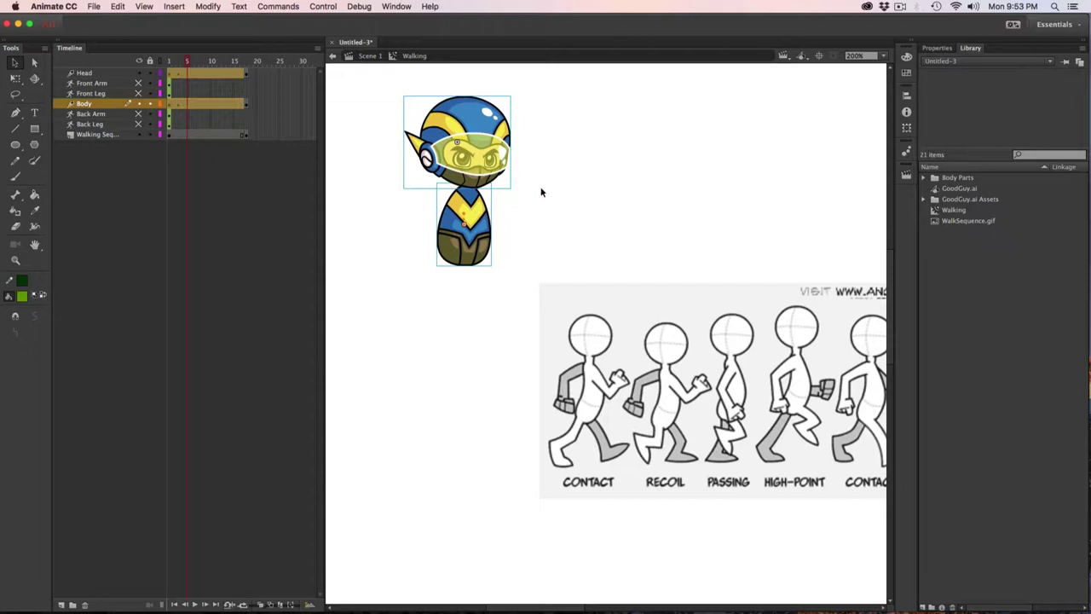
key("Up")
key("Up")
key("Up")
key("Up")
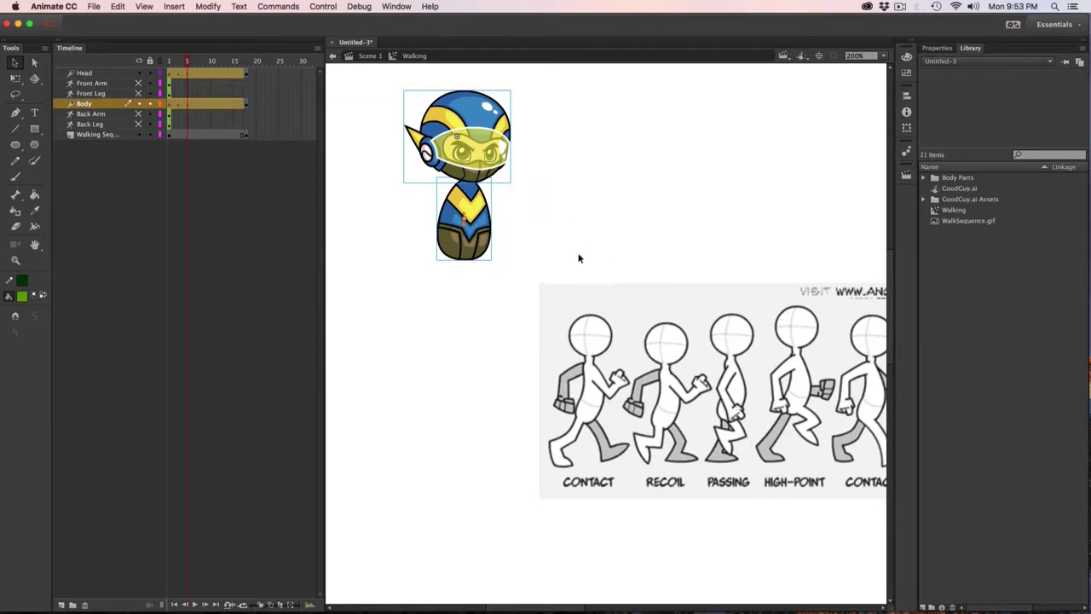
- At frame 7, raise the head and body a little further
left_click(188, 63)
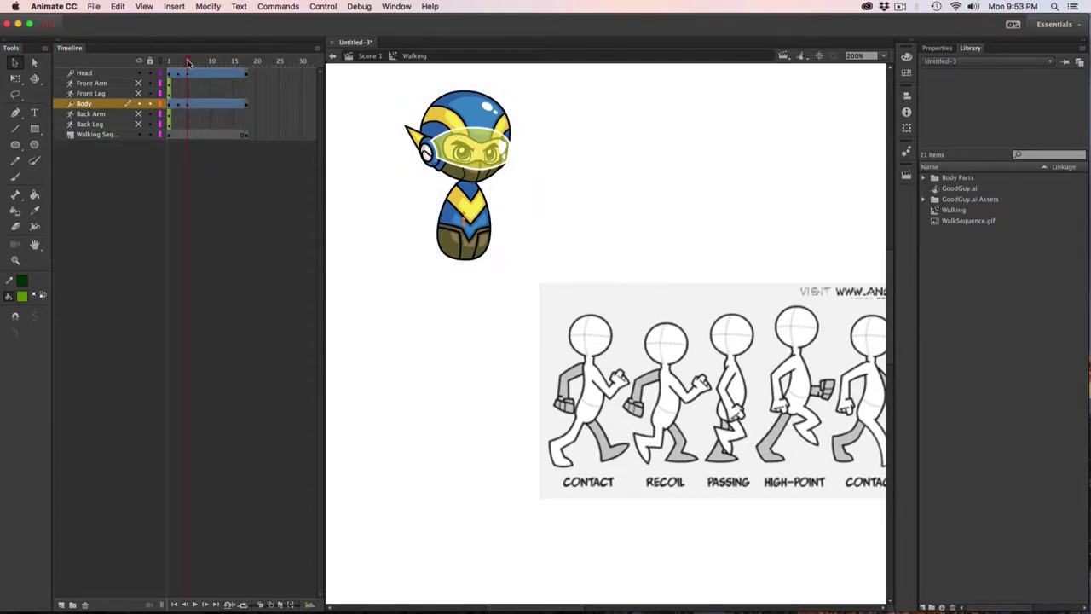
left_click_drag(190, 63, 197, 77)
left_click(197, 76)
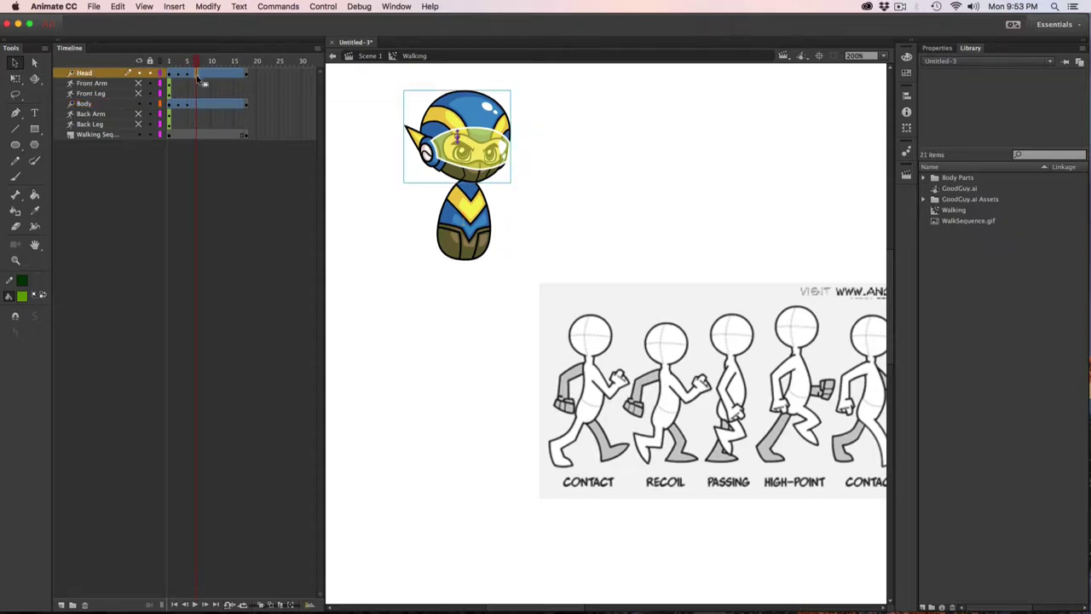
left_click(475, 202, "shift")
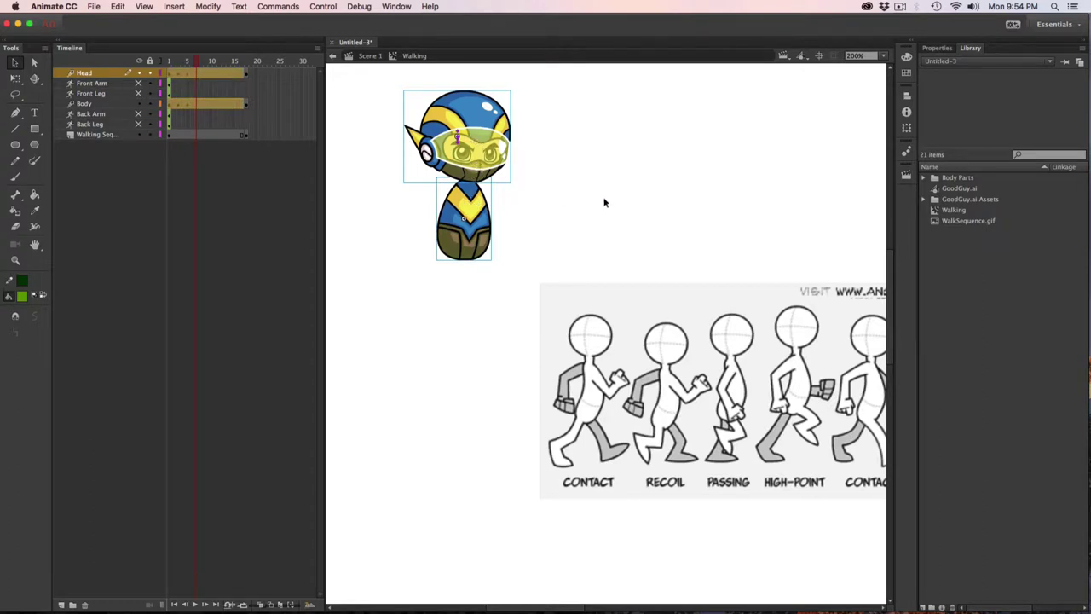
key("Up")
key("Up")
key("Up")
key("Up")
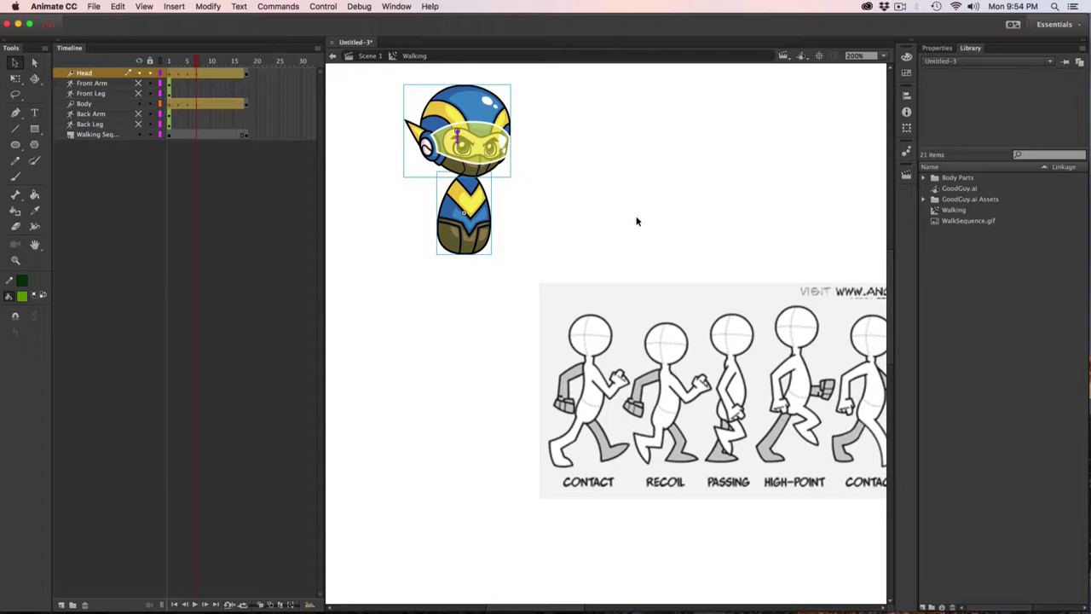
scroll(637, 224, "right", 2)
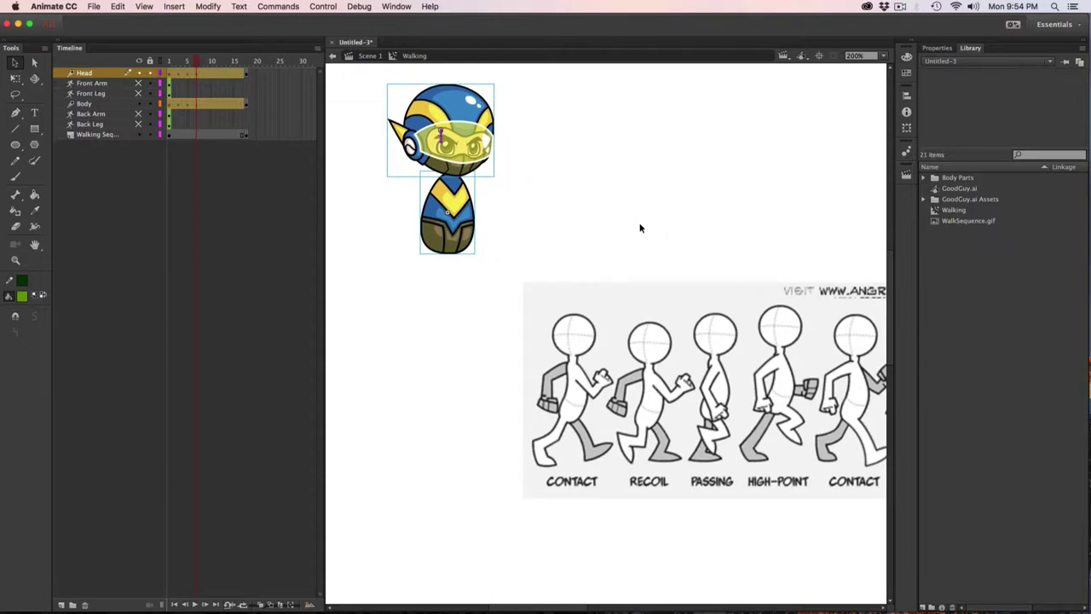
key("Up")
key("Up")
key("Up")
key("Up")
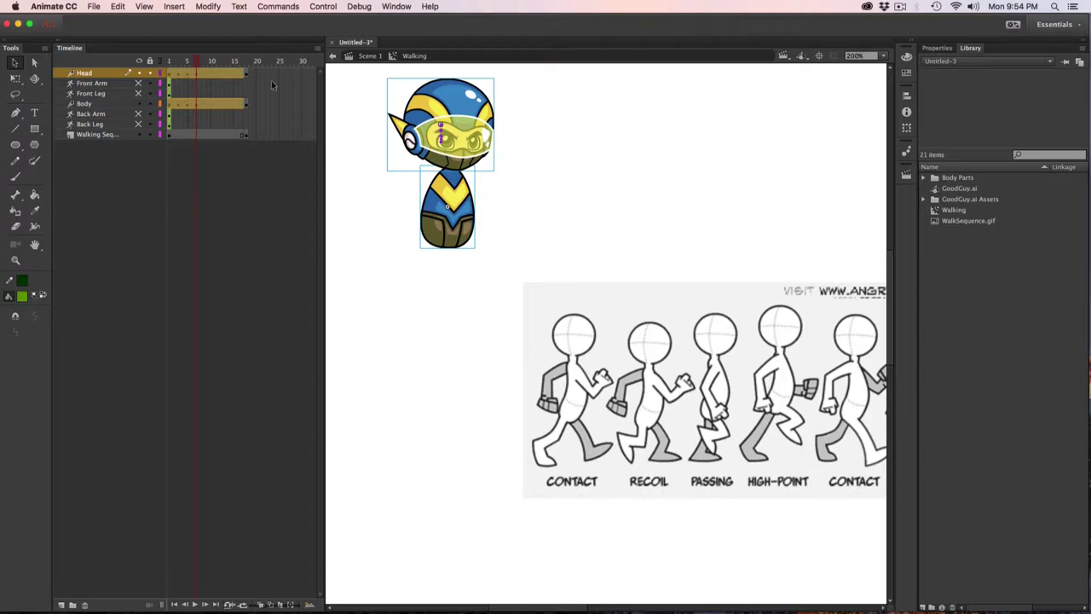
- At frame 10, lower the head and body slightly
left_click(197, 63)
left_click_drag(197, 63, 208, 85)
left_click(483, 136)
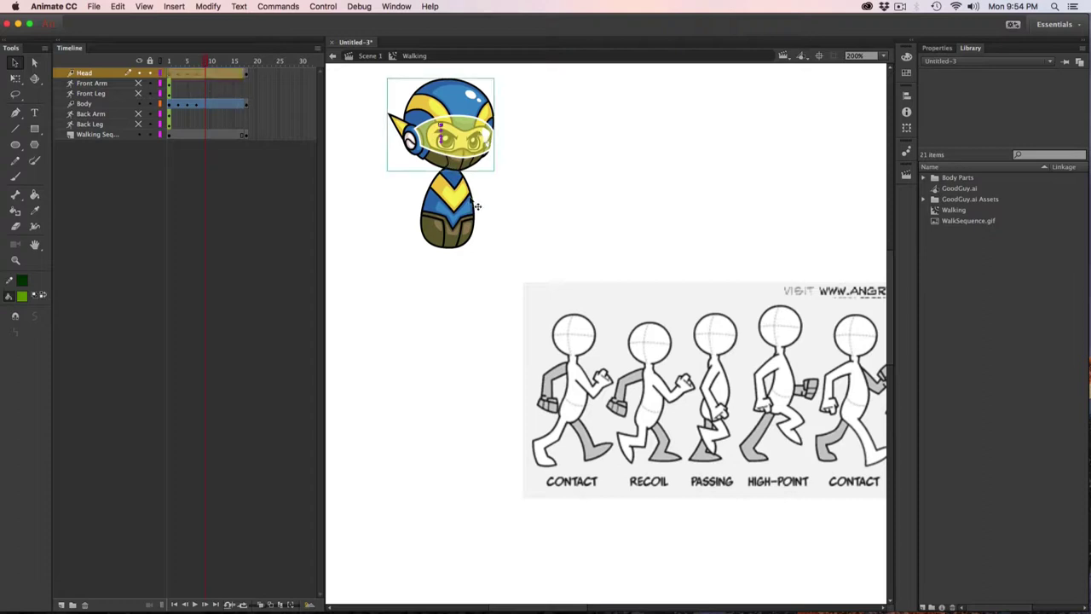
left_click(466, 210, "shift")
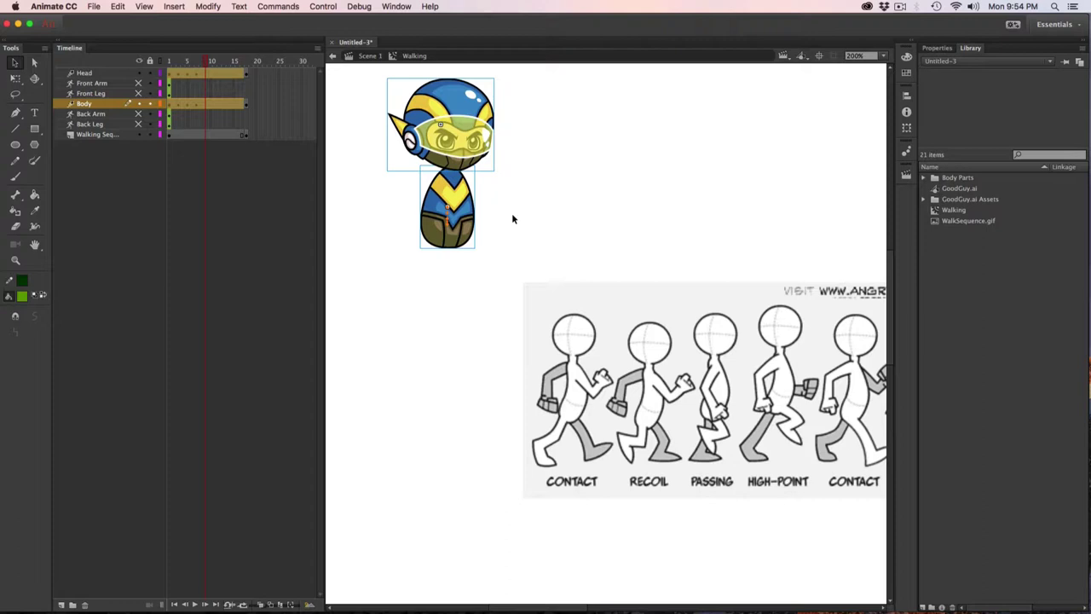
key("Down")
key("Down")
key("Down")
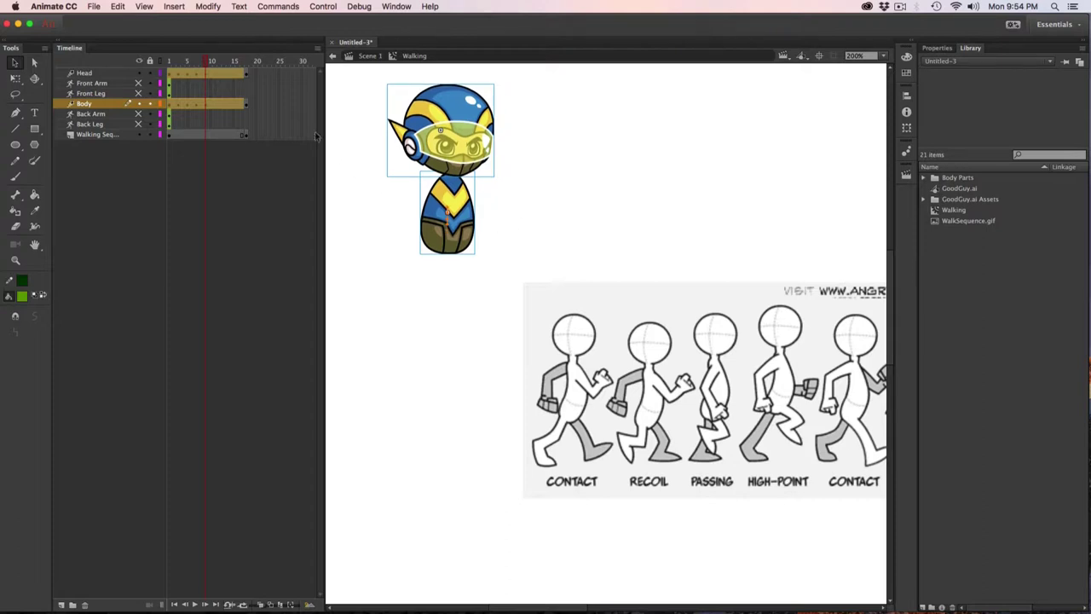
- Scrub back from frame 10 and slide the walk-cycle reference image left
left_click(205, 61)
mouse_move(205, 61)
left_mouse_down()
mouse_move(168, 65)
mouse_move(207, 73)
left_mouse_up()
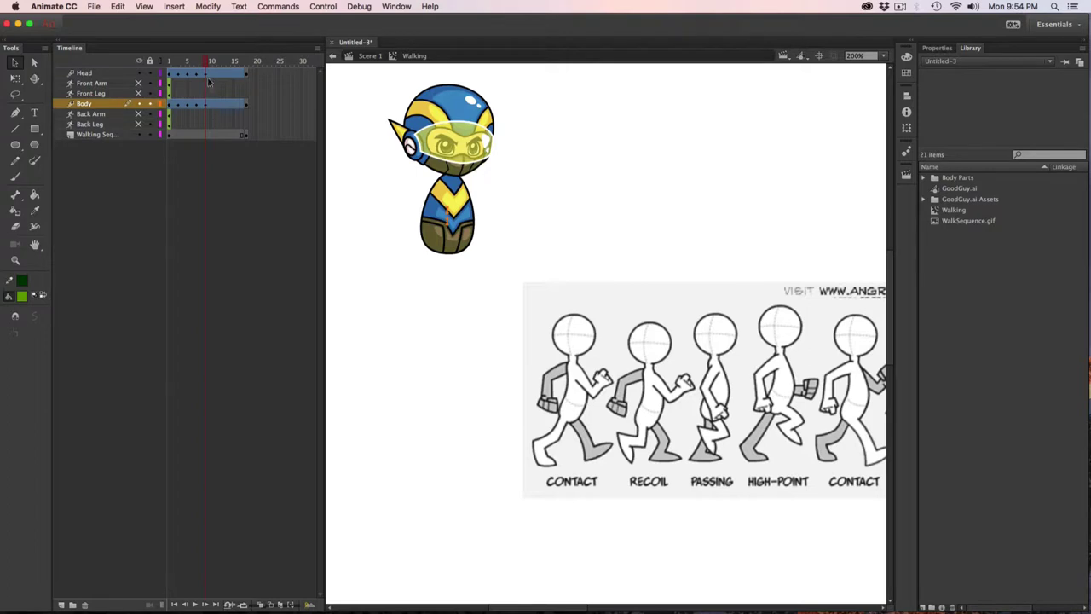
left_click(207, 73)
left_click_drag(679, 239, 674, 238)
scroll(674, 238, "right", 5)
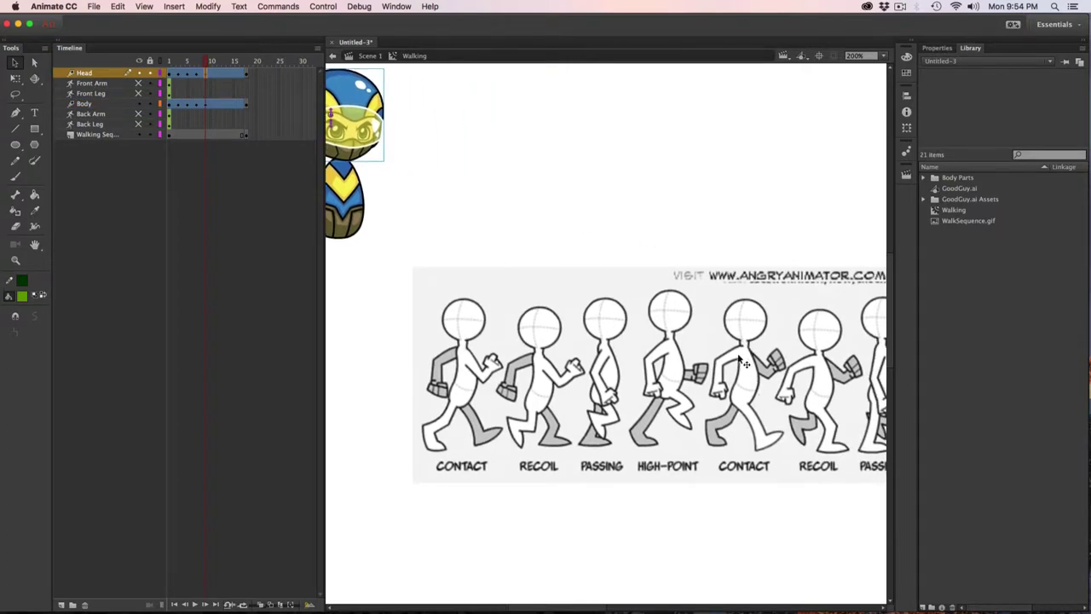
left_click_drag(748, 361, 583, 366)
scroll(583, 366, "up", 3)
scroll(584, 366, "left", 3)
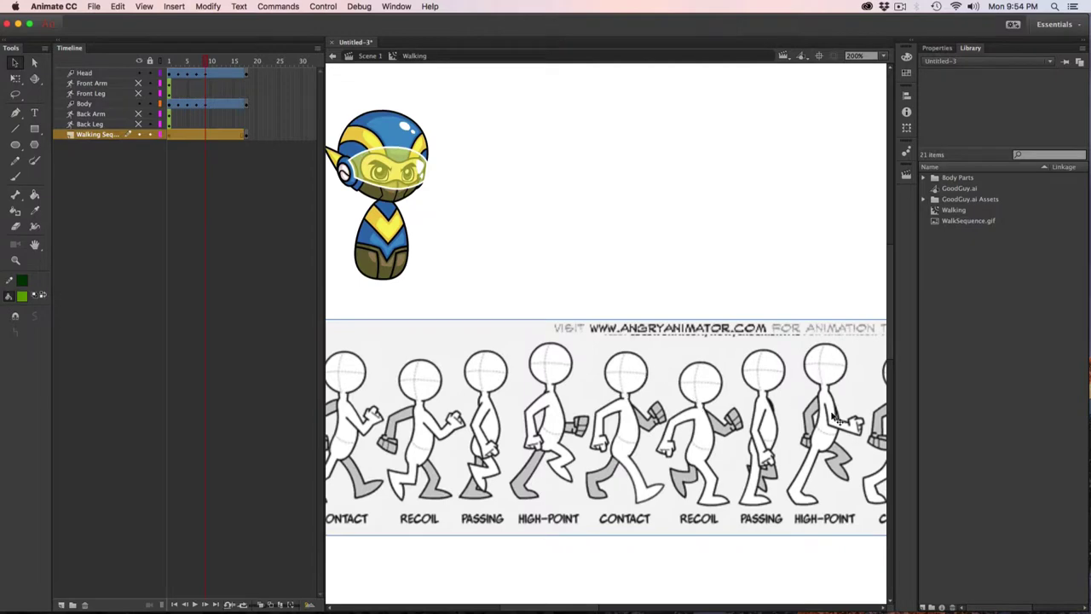
- At frame 11, lower the head and body about 14 px
left_click(208, 62)
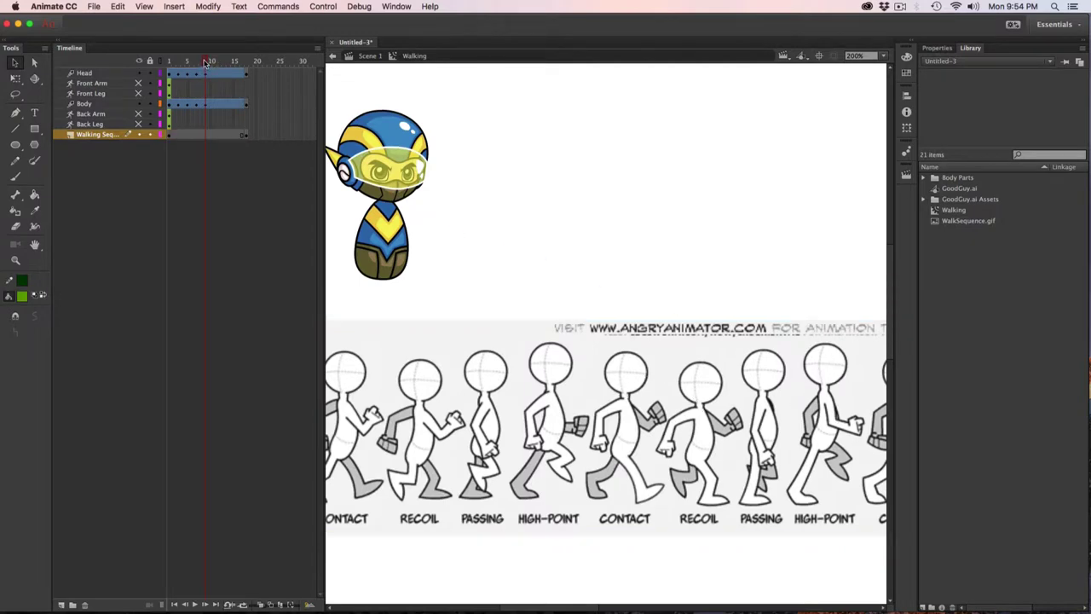
left_click_drag(208, 62, 213, 63)
left_click(375, 136)
left_click_drag(450, 149, 520, 149)
left_click(460, 237)
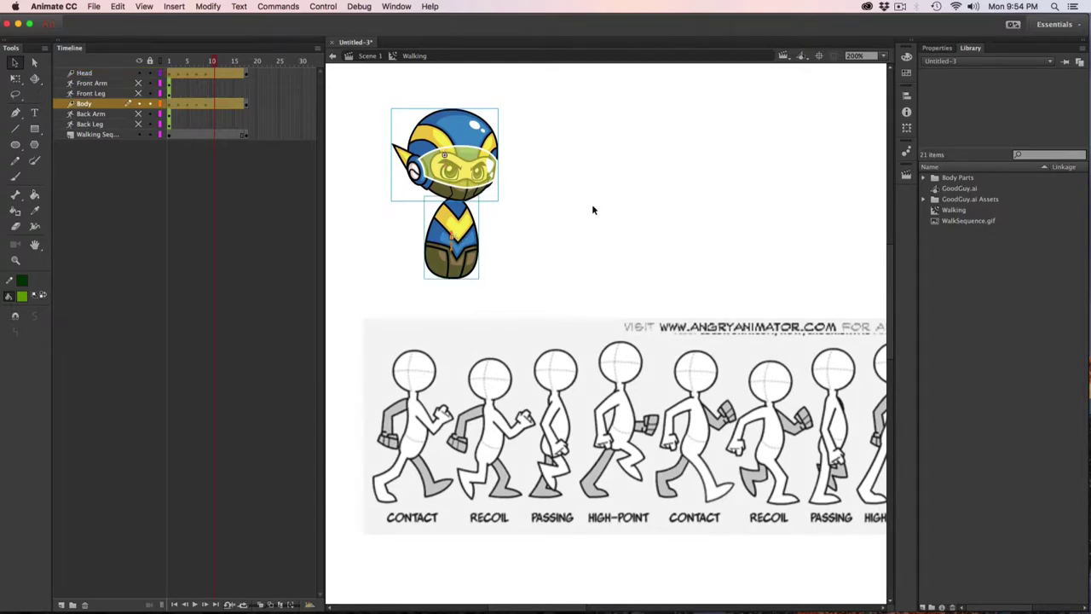
key("Down")
key("Down")
key("Down")
key("Down")
key("Down")
key("Down")
key("Down")
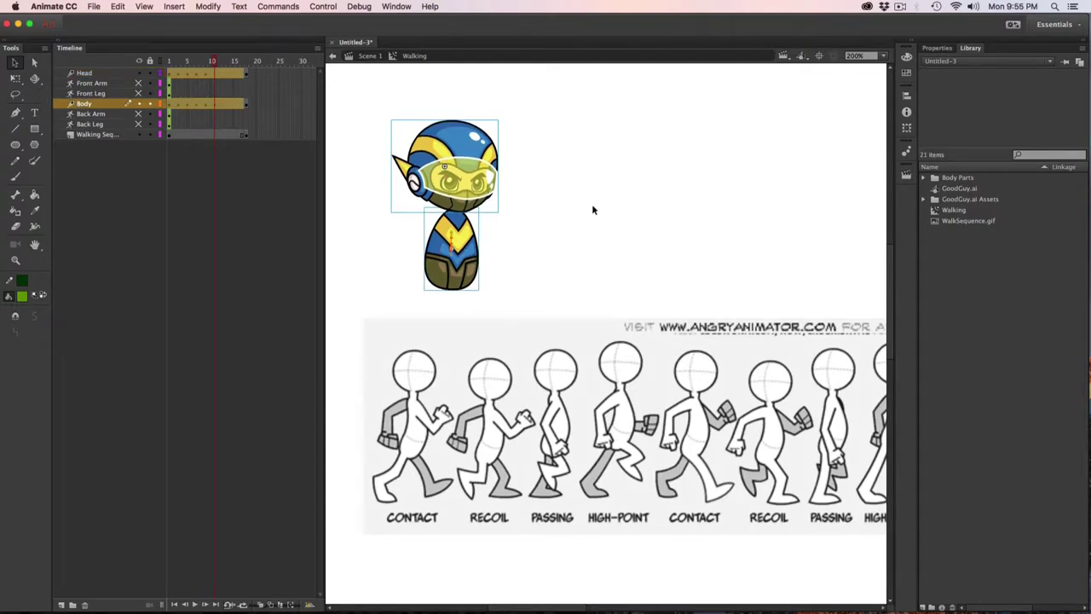
- At frame 13, raise the head and body slightly
left_click(215, 63)
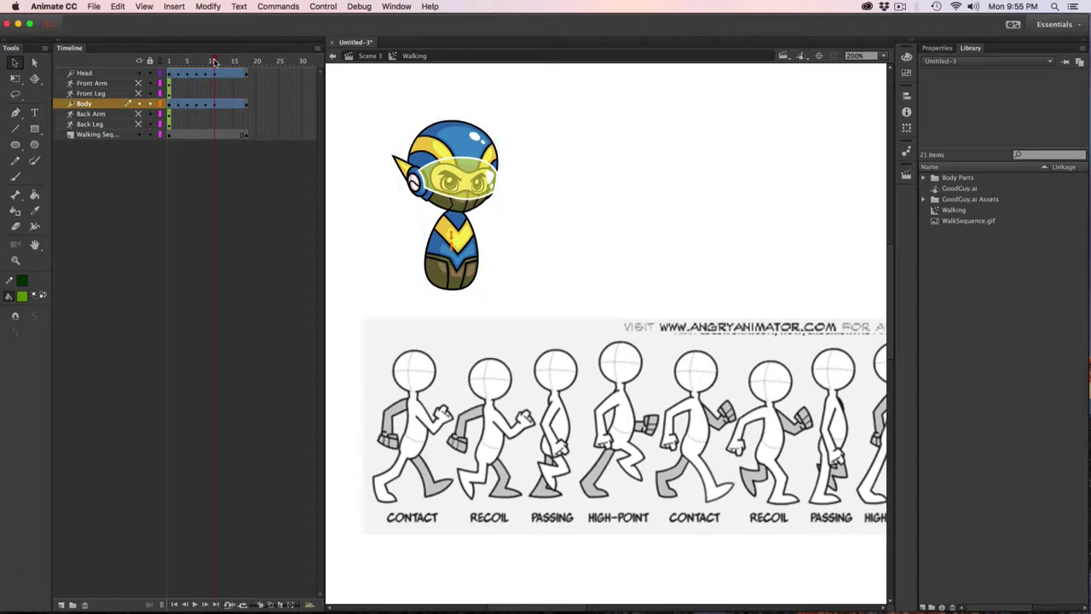
left_click_drag(215, 63, 223, 63)
left_click(473, 169)
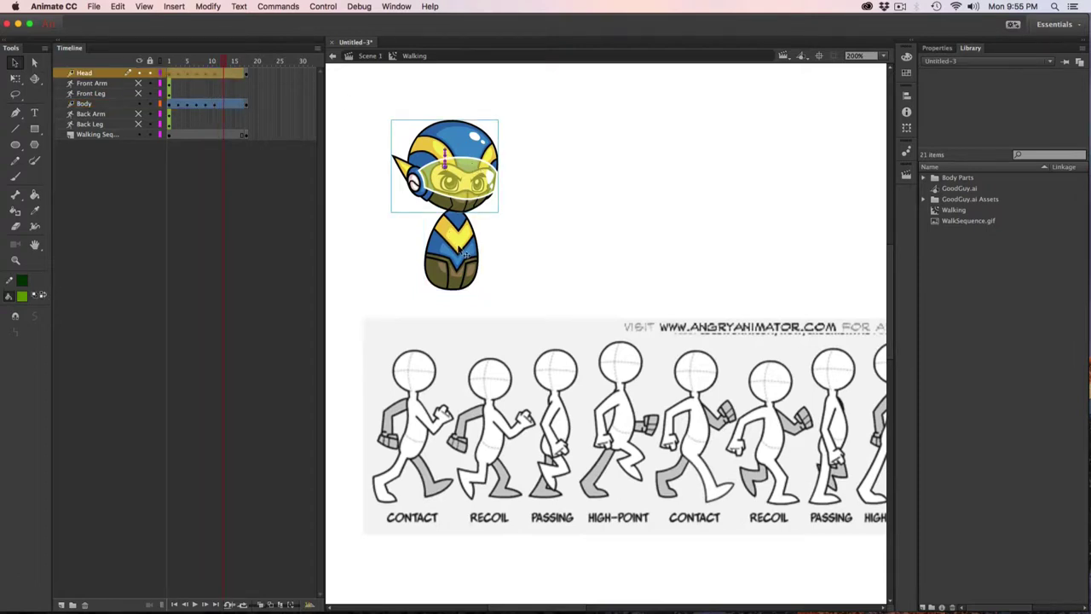
left_click(464, 252, "shift")
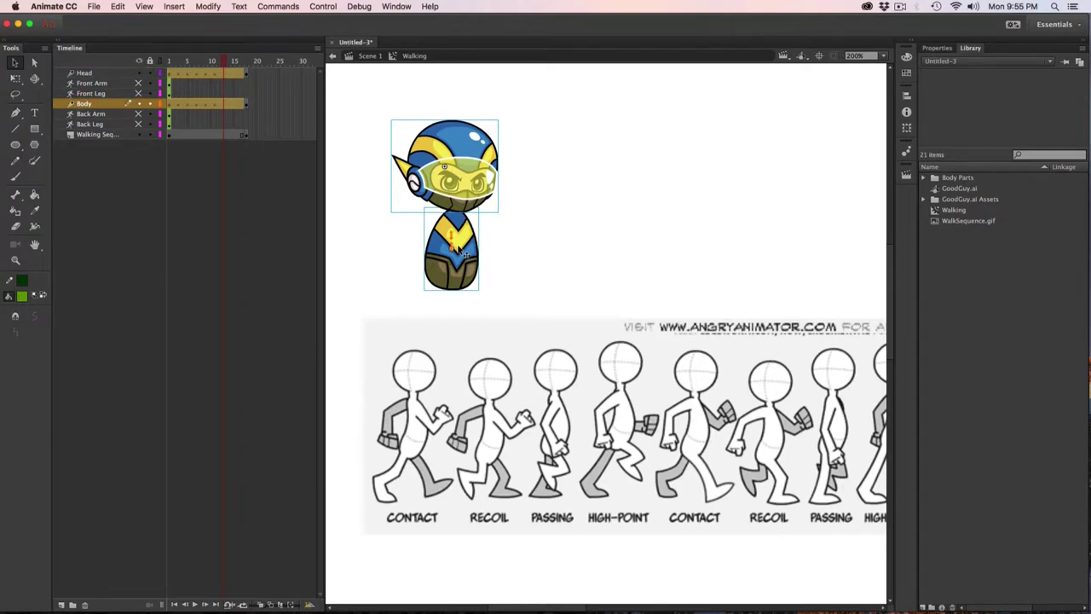
key("Up")
key("Up")
key("Up")
key("Up")
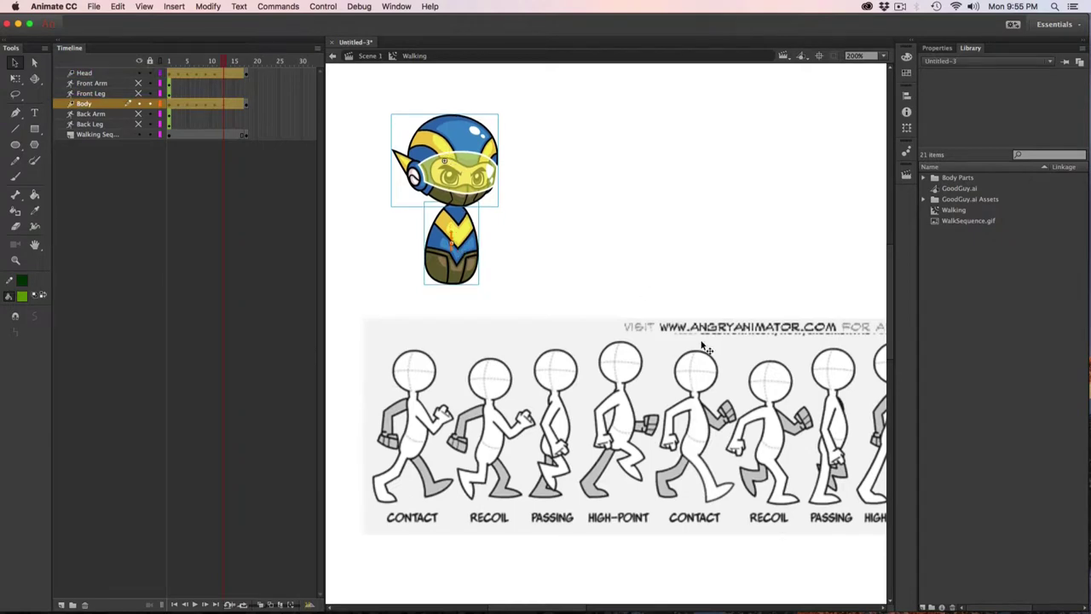
- Slide the reference image left, then raise the head and body about 13 px at frame 15
left_click_drag(801, 415, 692, 435)
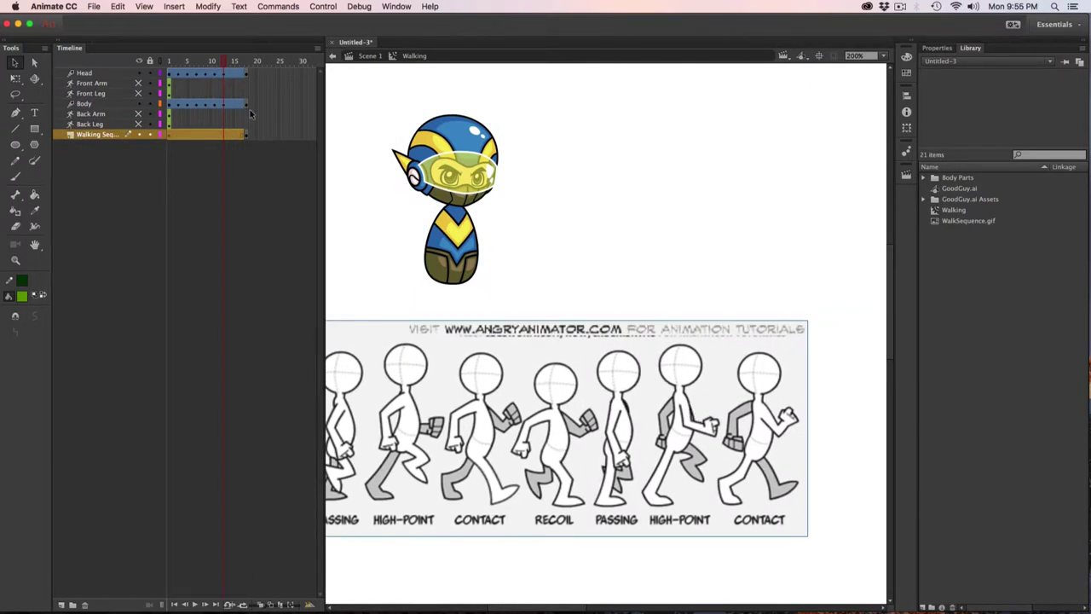
left_click(326, 106)
left_click(230, 62)
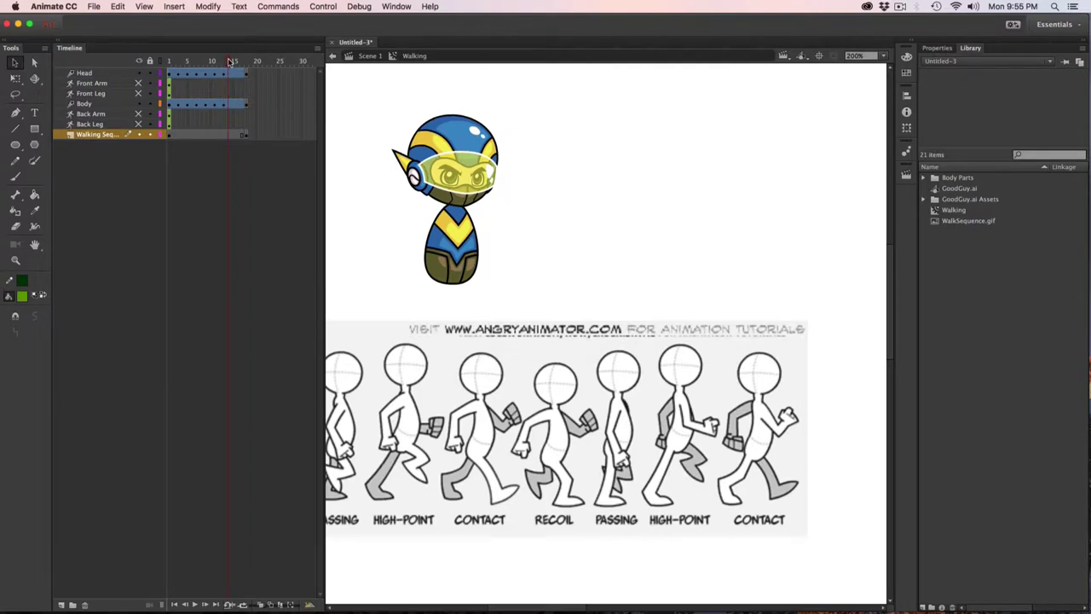
left_click(233, 75)
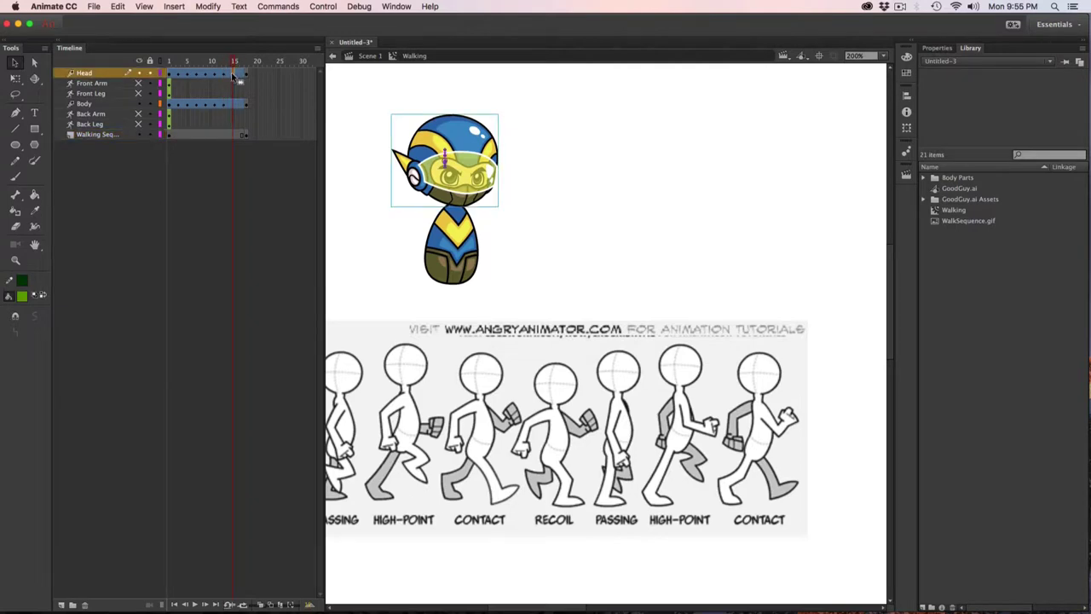
left_click(458, 233, "shift")
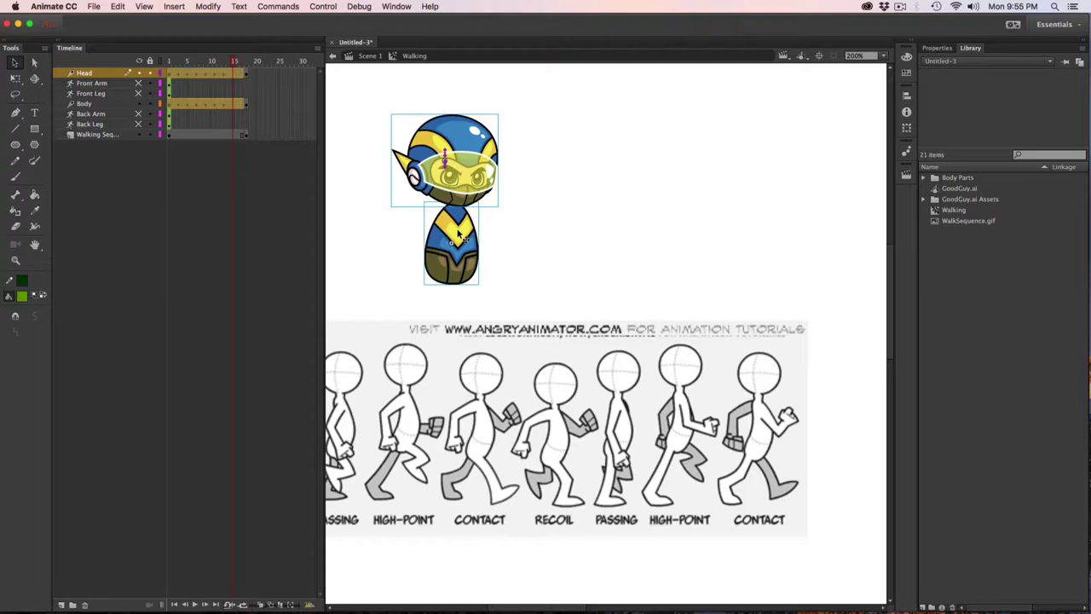
key("Up")
key("Up")
key("Up")
key("Up")
key("Up")
key("Up")
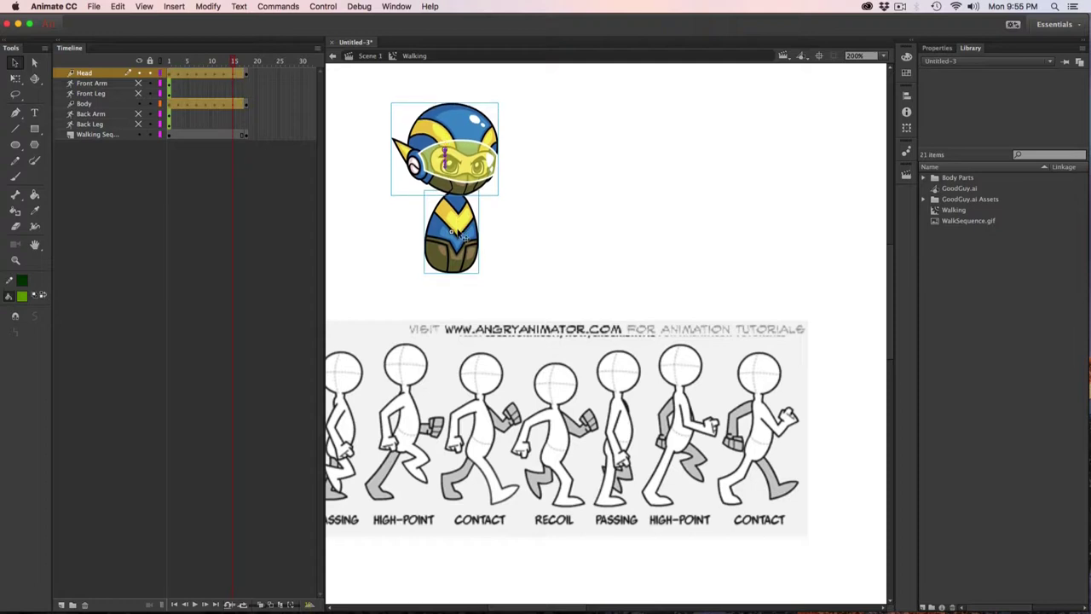
- At frame 17, lower the head and body slightly
left_click_drag(234, 61, 242, 61)
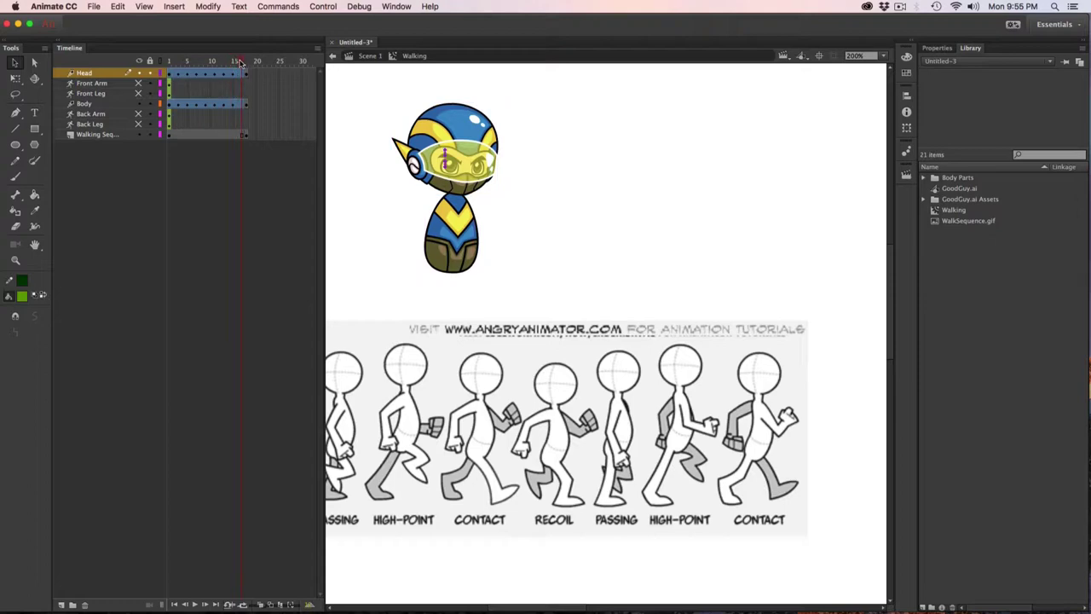
left_click(440, 124)
left_click(461, 222, "shift")
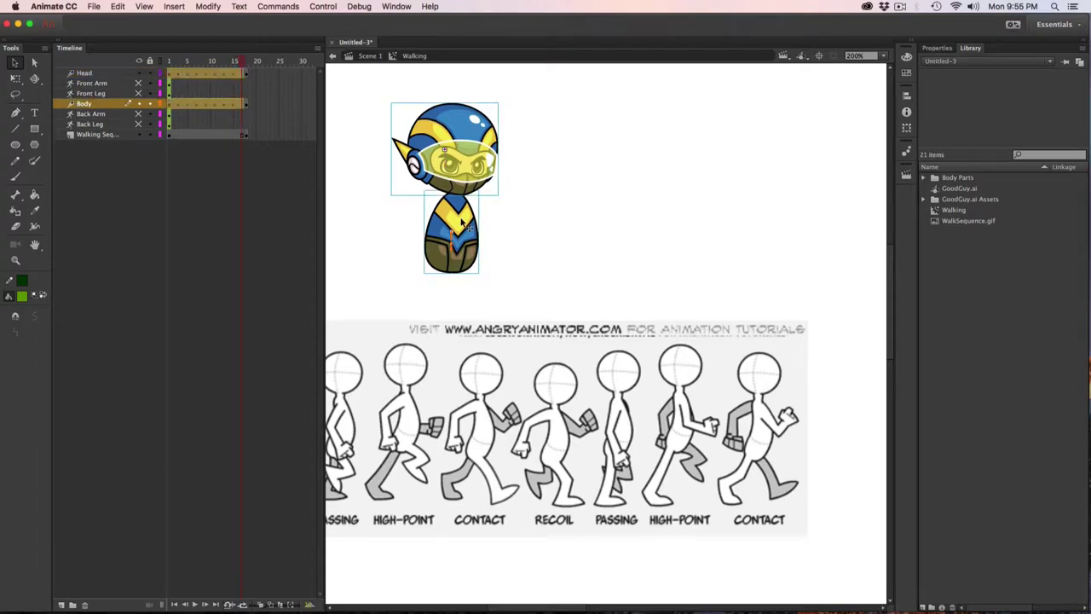
key("Down")
key("Down")
key("Down")
key("Down")
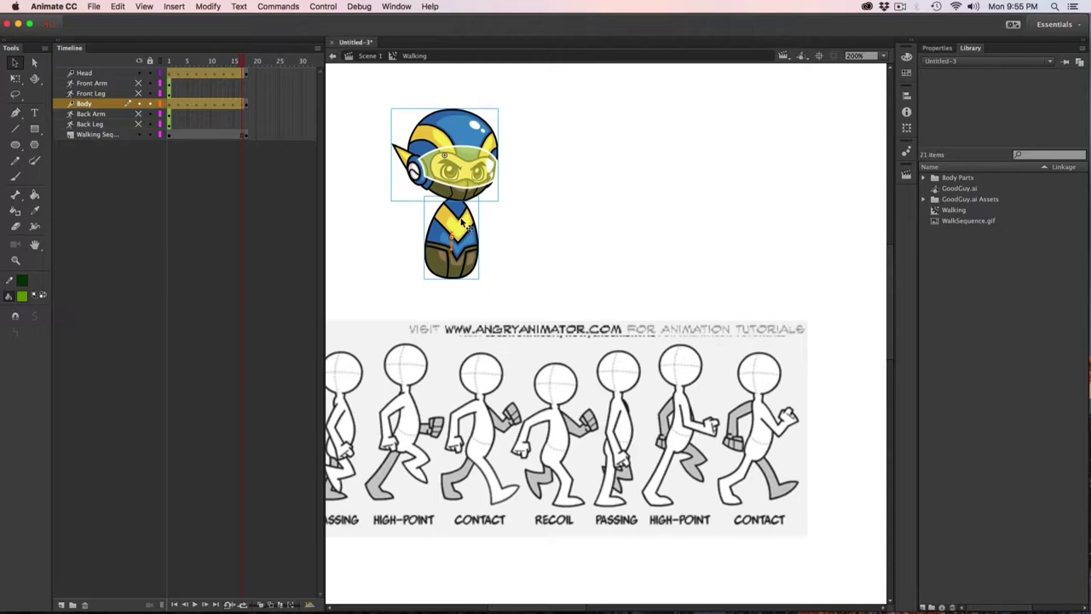
- Play the walk cycle from frame 1 to check the head-and-body bob
left_click(247, 75)
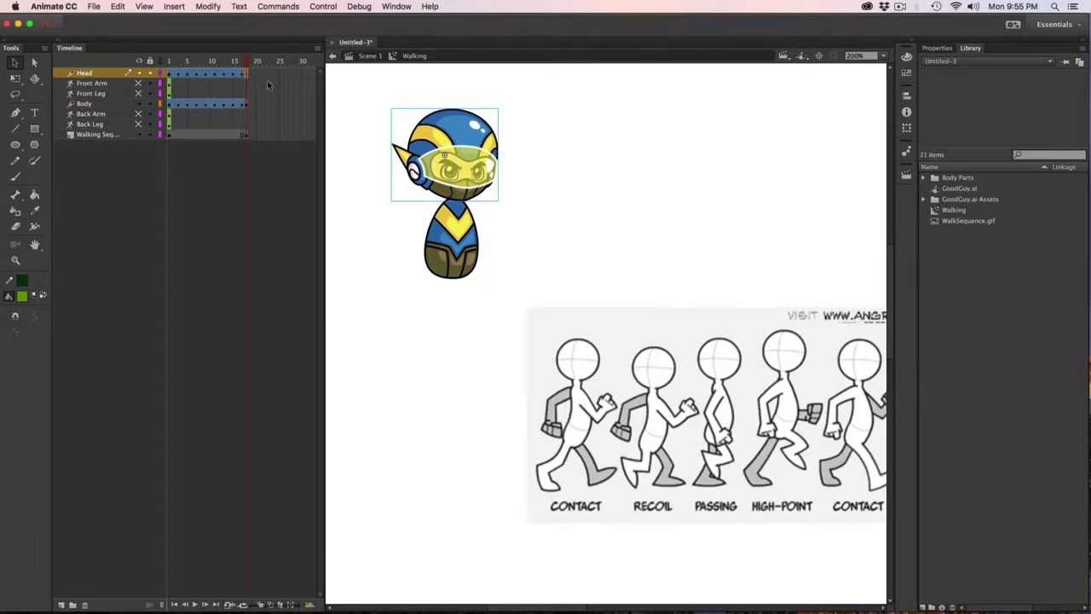
left_click(166, 61)
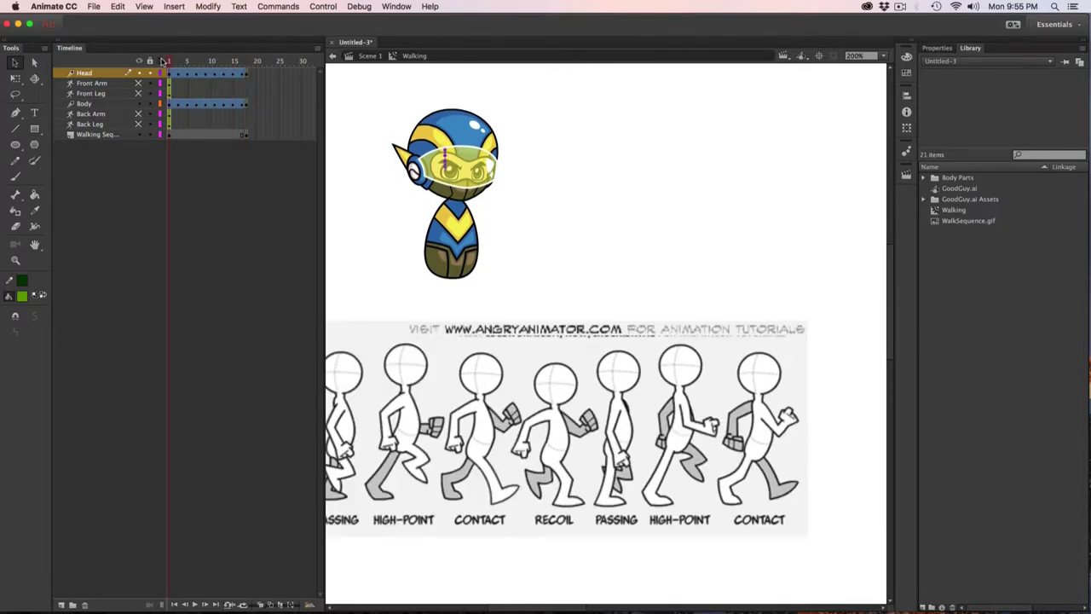
key("Return")
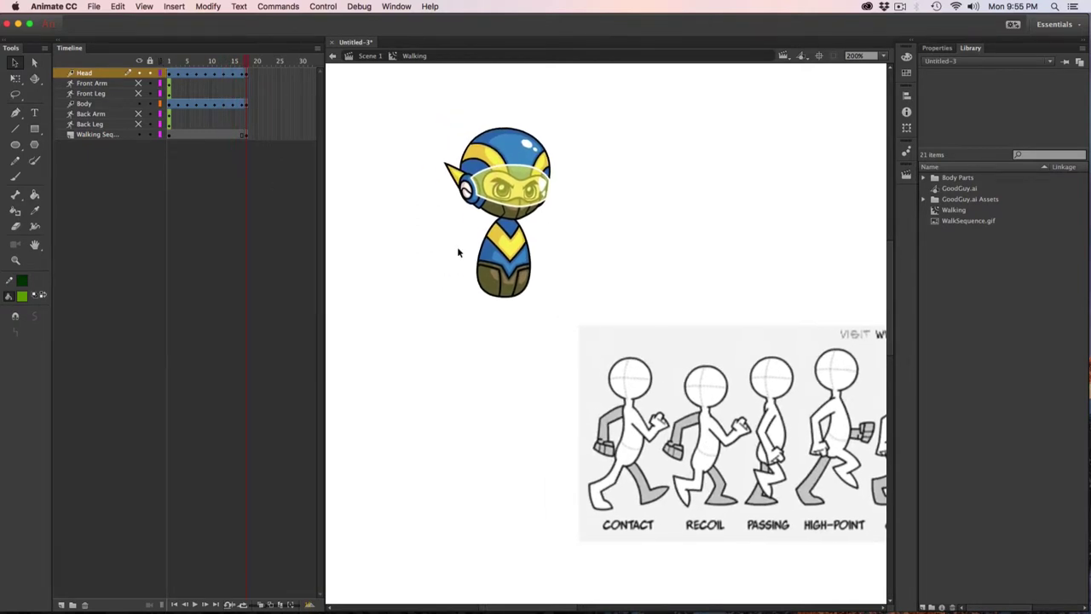
- Hide the reference layer and loop playback with the range starting at frame 1
left_click(138, 135)
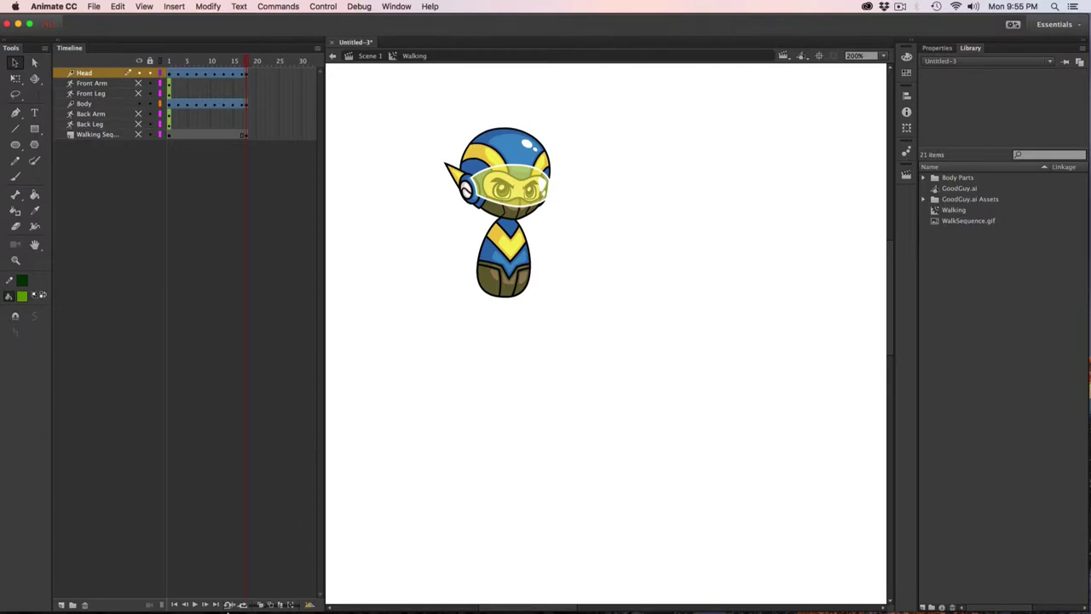
left_click(243, 605)
key("Return")
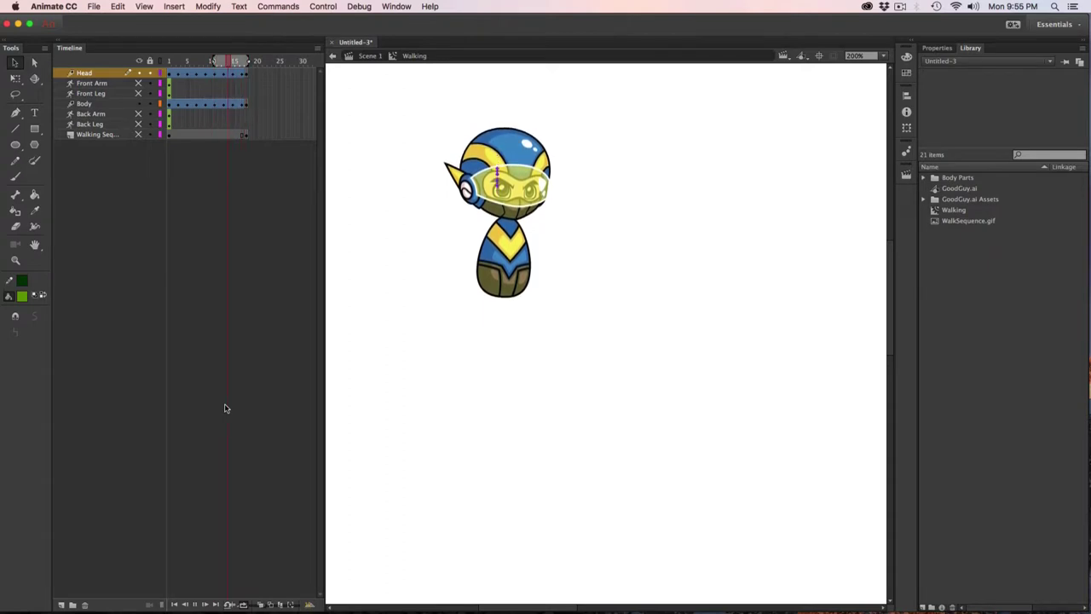
left_click_drag(212, 61, 167, 61)
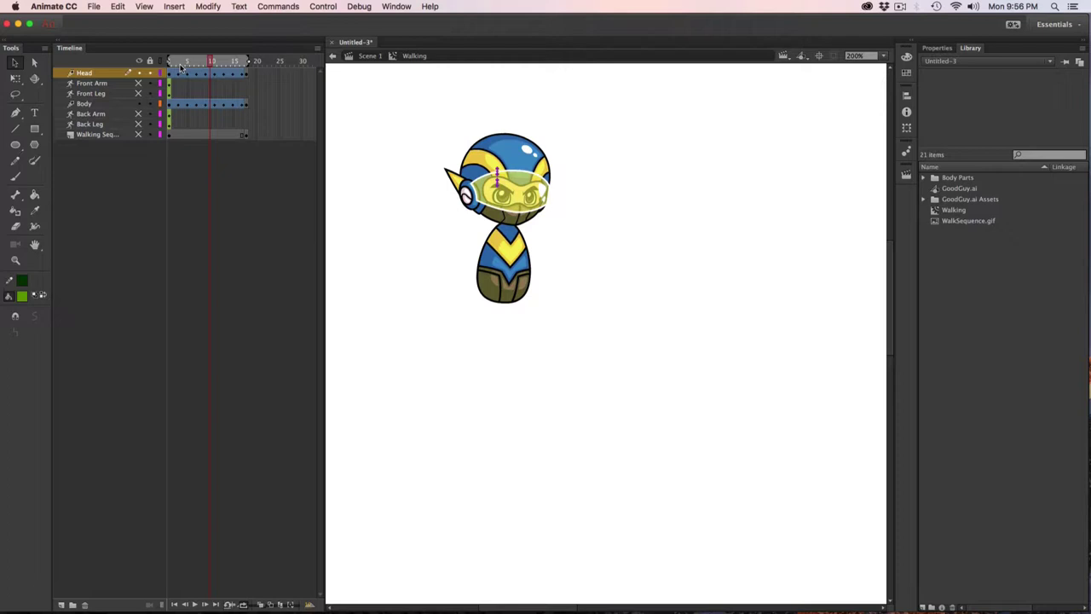
- Show the Walking Sequence layer and shift its reference image right at frame 1
left_click(139, 135)
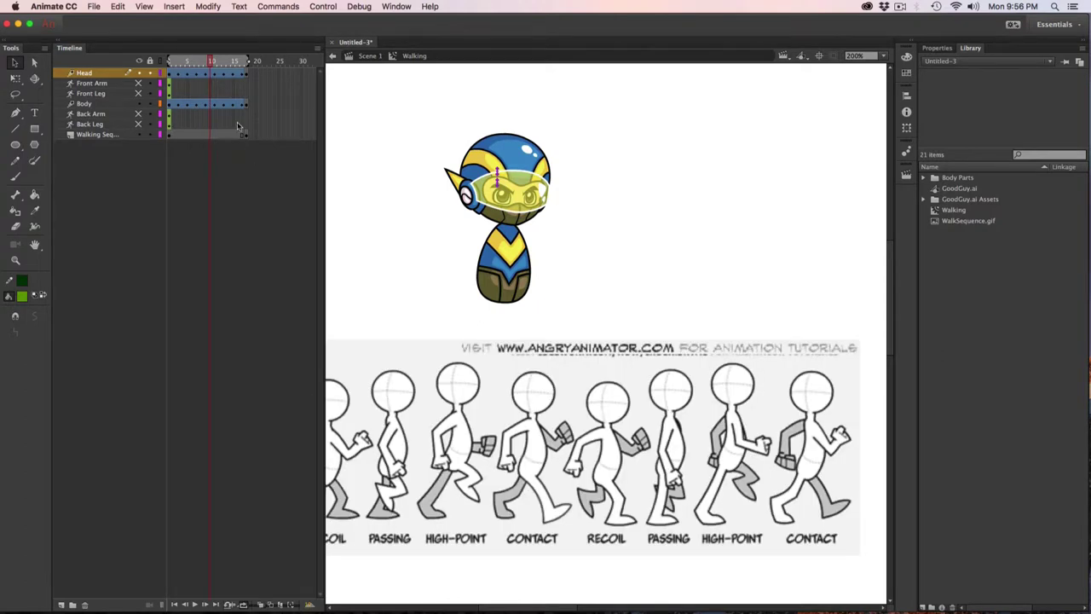
left_click(169, 61)
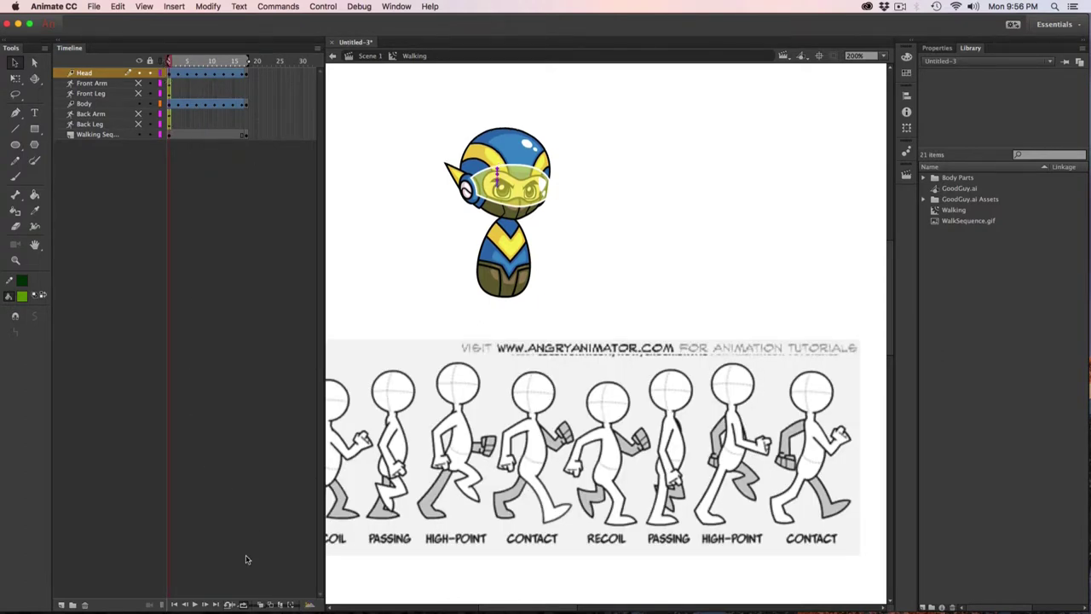
left_click_drag(371, 392, 618, 414)
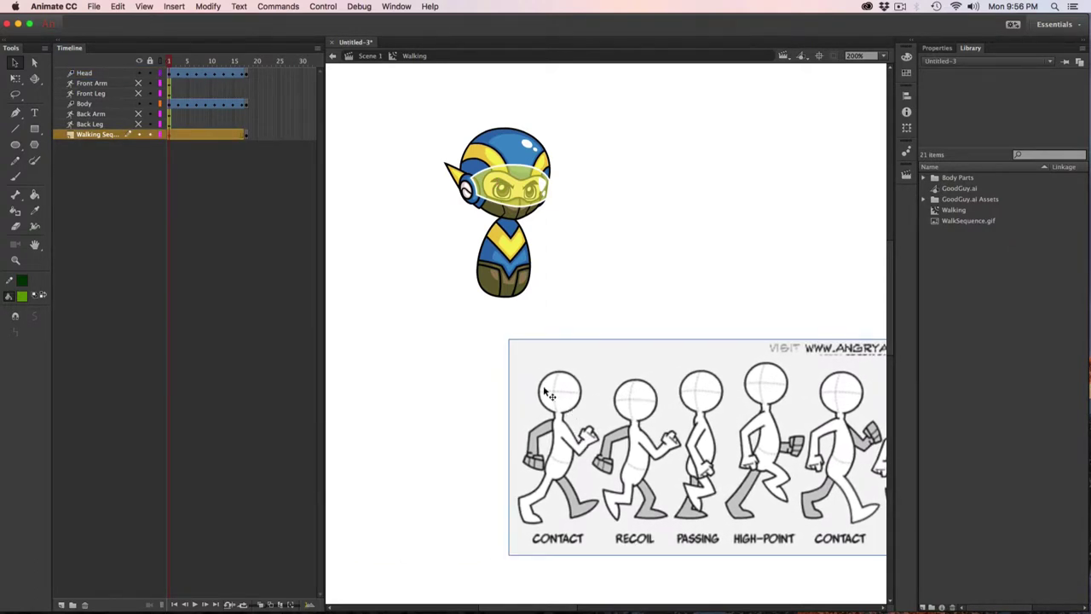
- Unhide the Front Arm and Back Arm layers
left_click(170, 83)
left_click(138, 83)
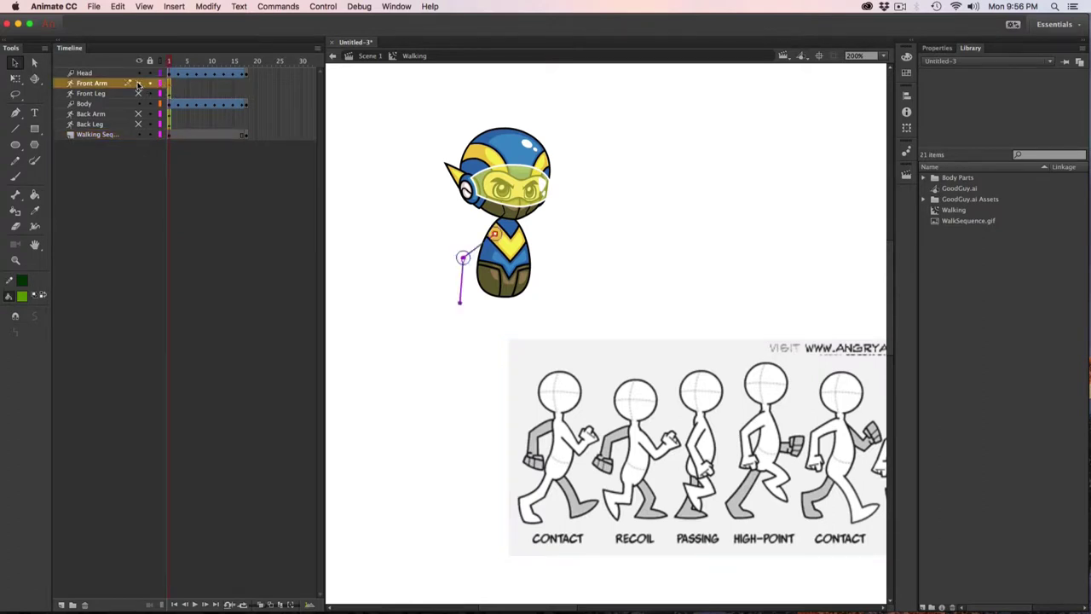
left_click(138, 114)
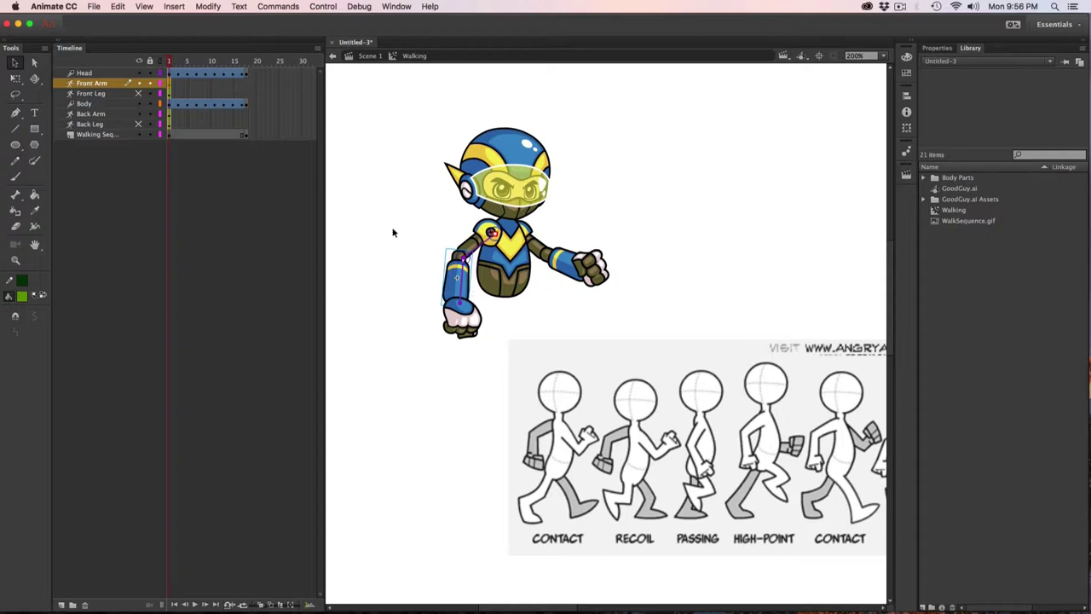
- Nudge the front arm right four times and rotate it forward with the fist raised near the head
left_click(83, 85)
key("Right")
key("Right")
key("Right")
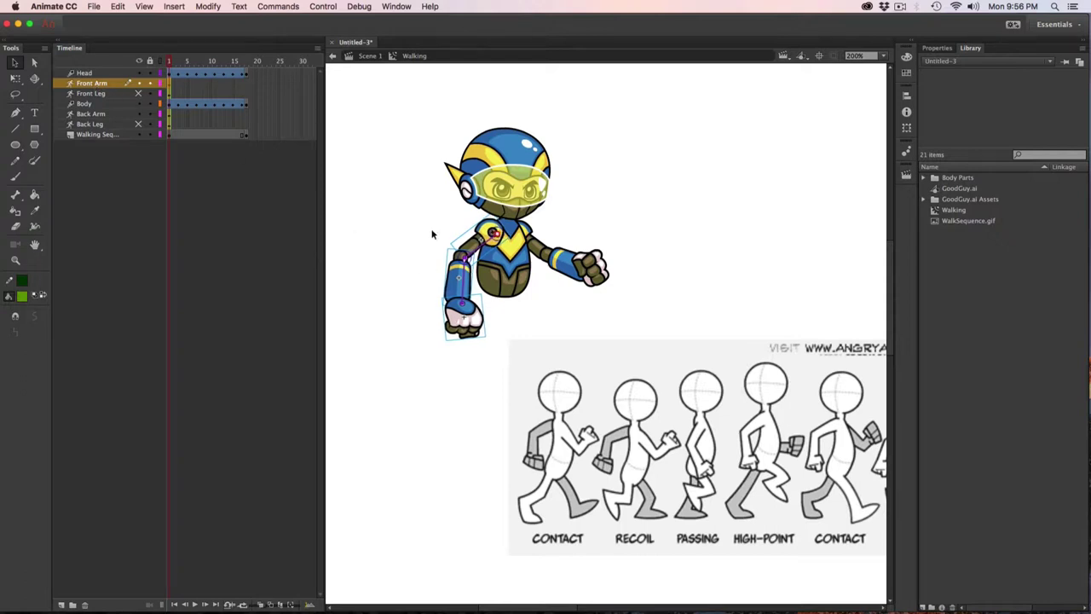
key("Right")
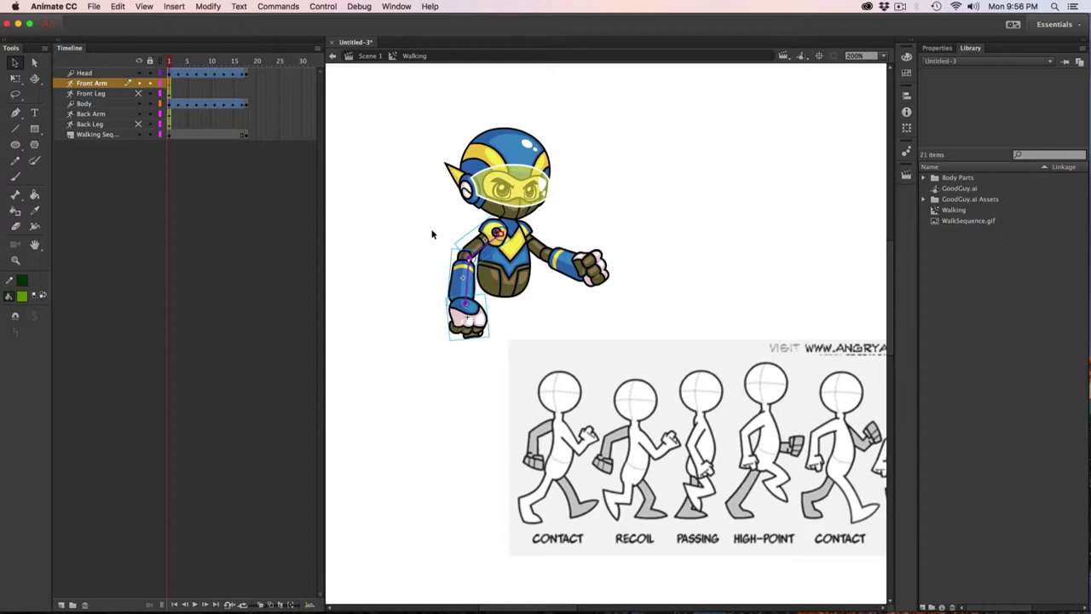
key("Right")
key("Right")
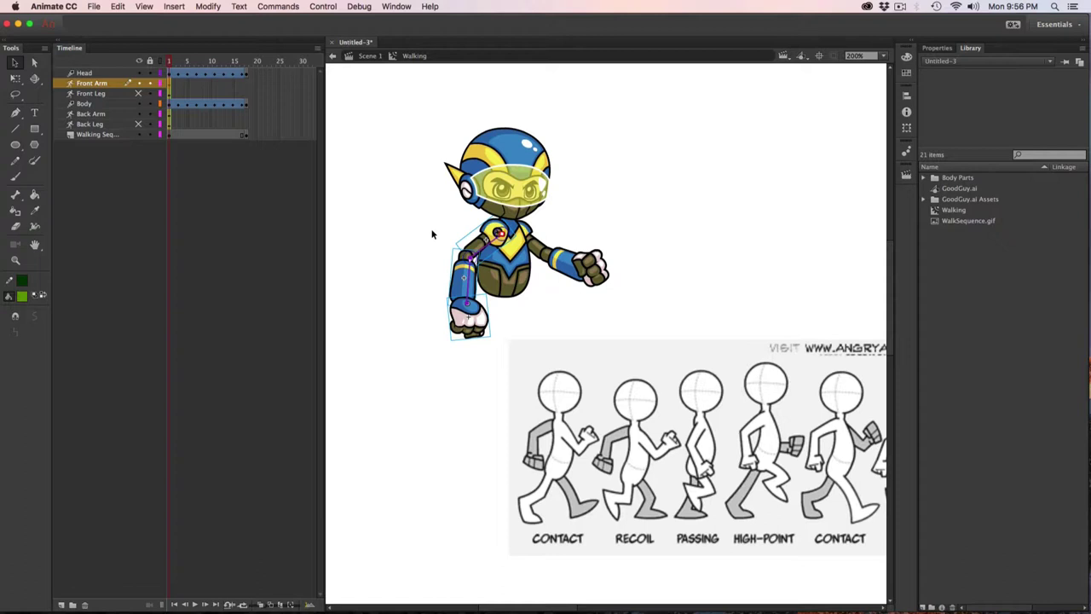
key("Right")
key("Right")
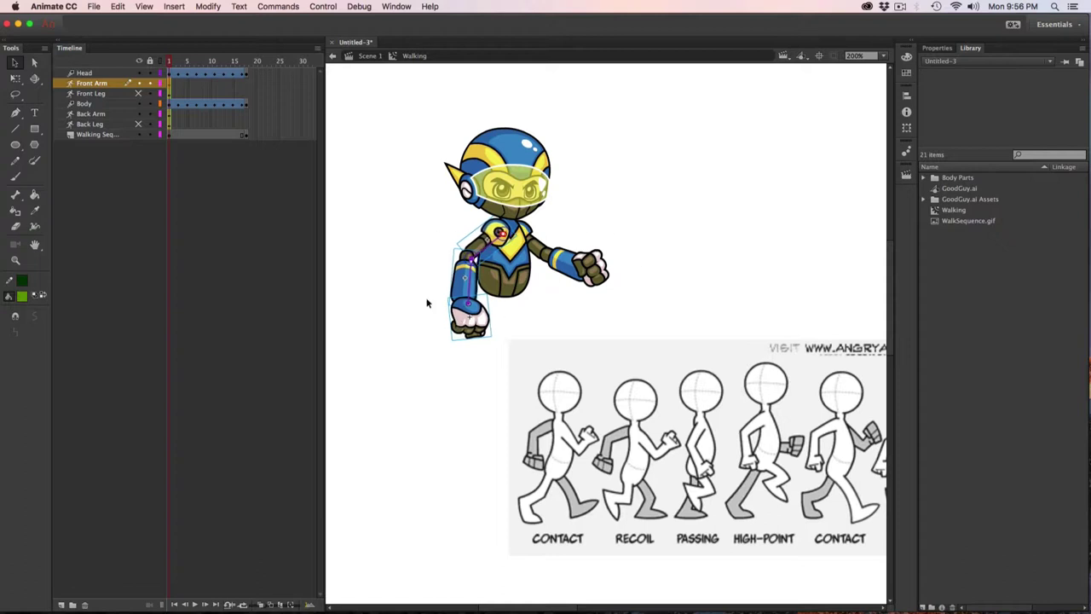
left_click_drag(467, 331, 564, 211)
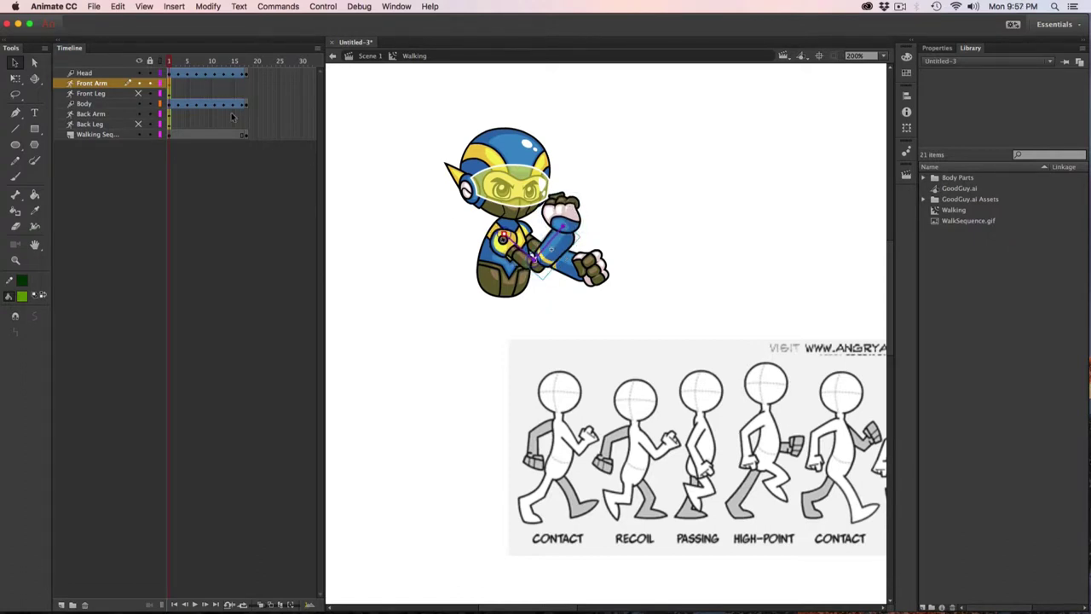
left_click(99, 86)
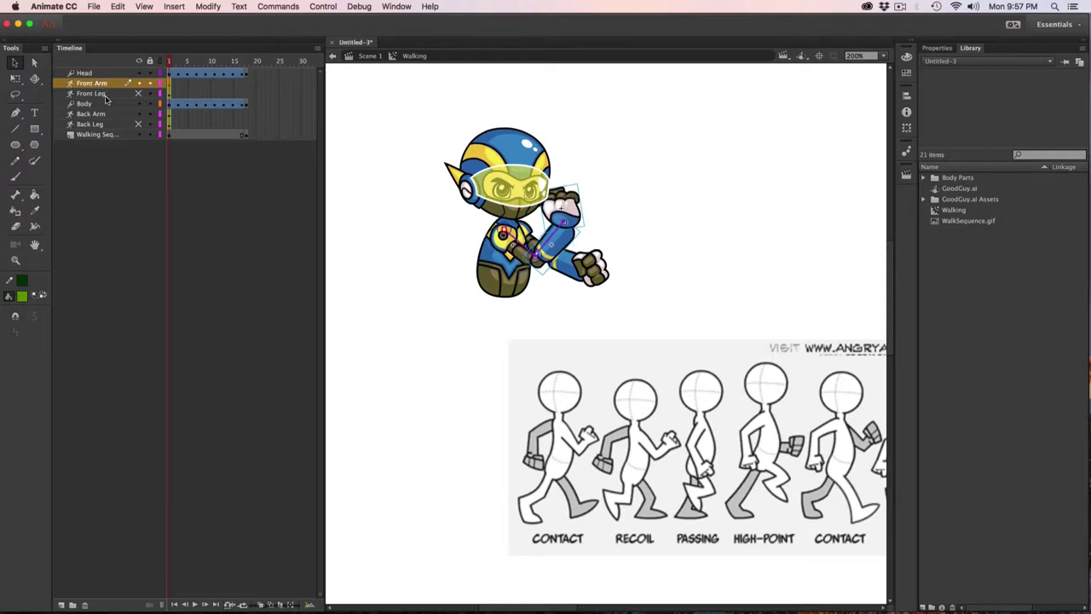
mouse_move(572, 202)
left_mouse_down()
mouse_move(567, 216)
mouse_move(573, 204)
left_mouse_up()
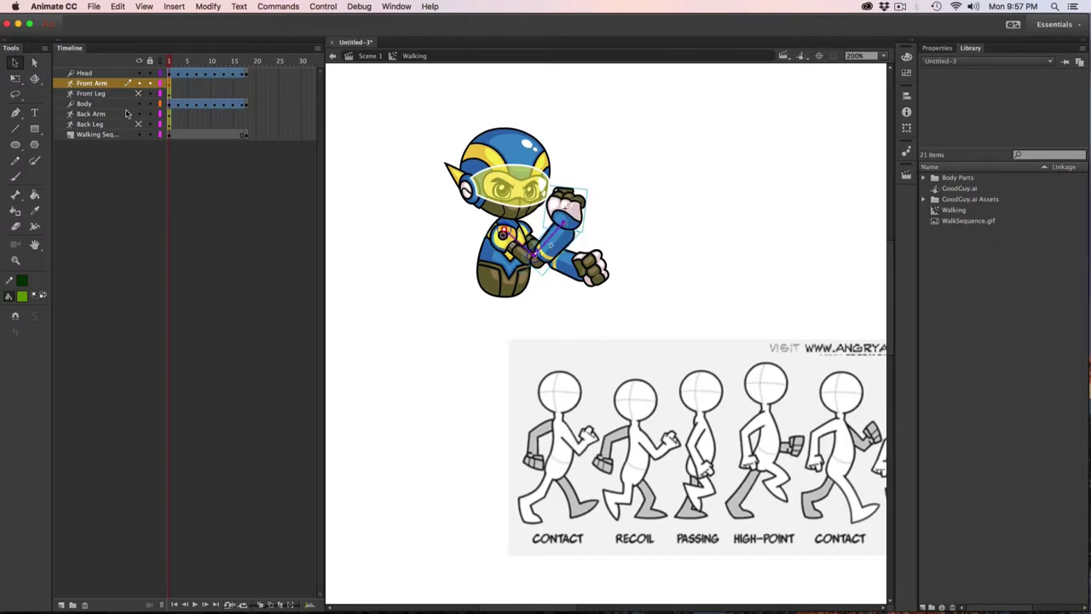
left_click(87, 114)
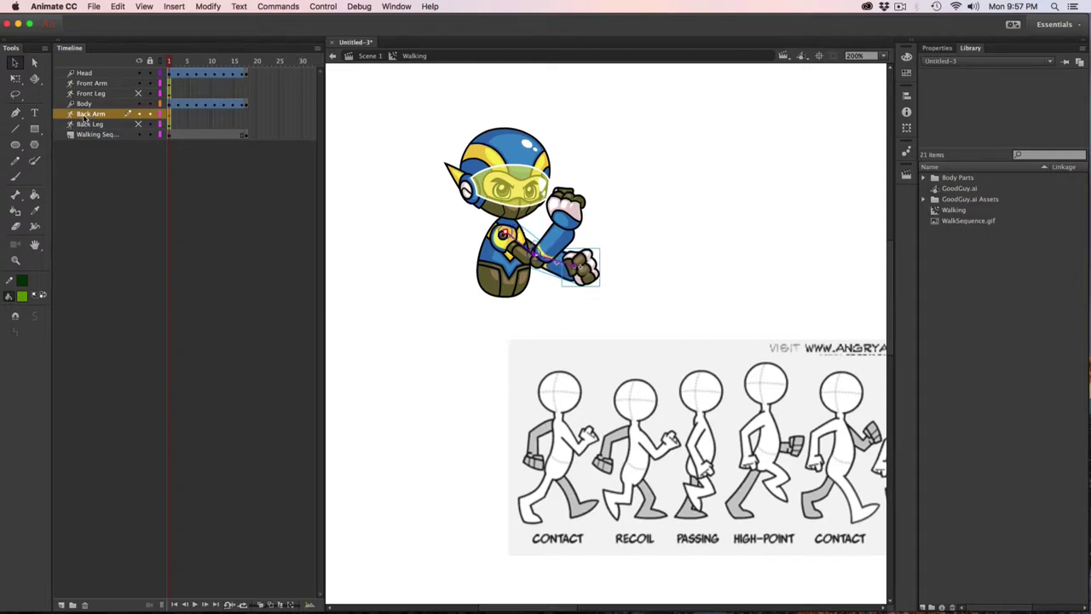
- Swing the back arm down behind the body and extend both arm layers to frame 17
left_click_drag(590, 299, 462, 287)
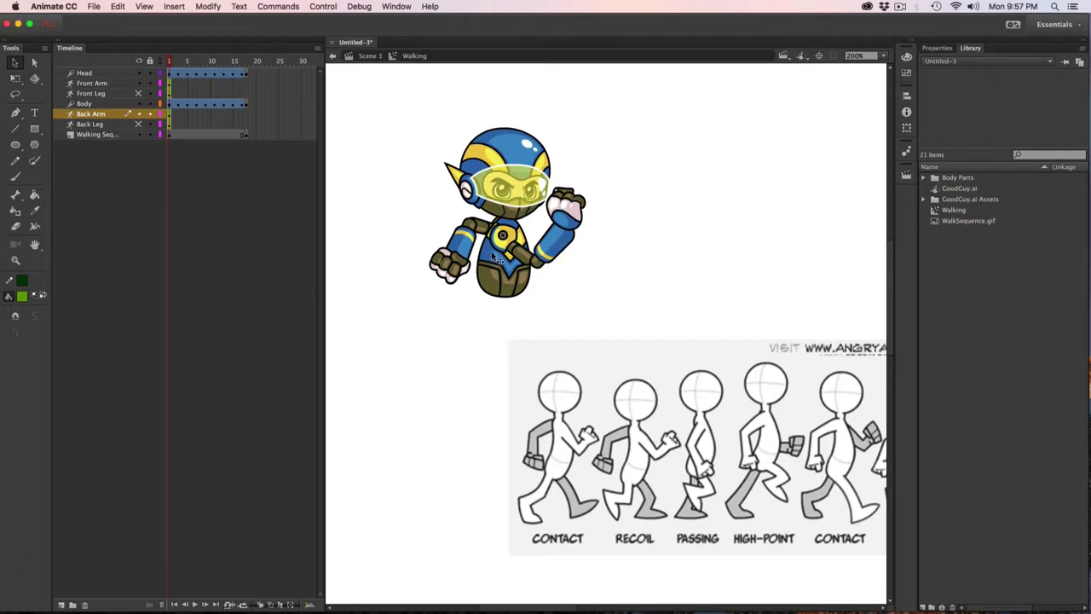
left_click(242, 82)
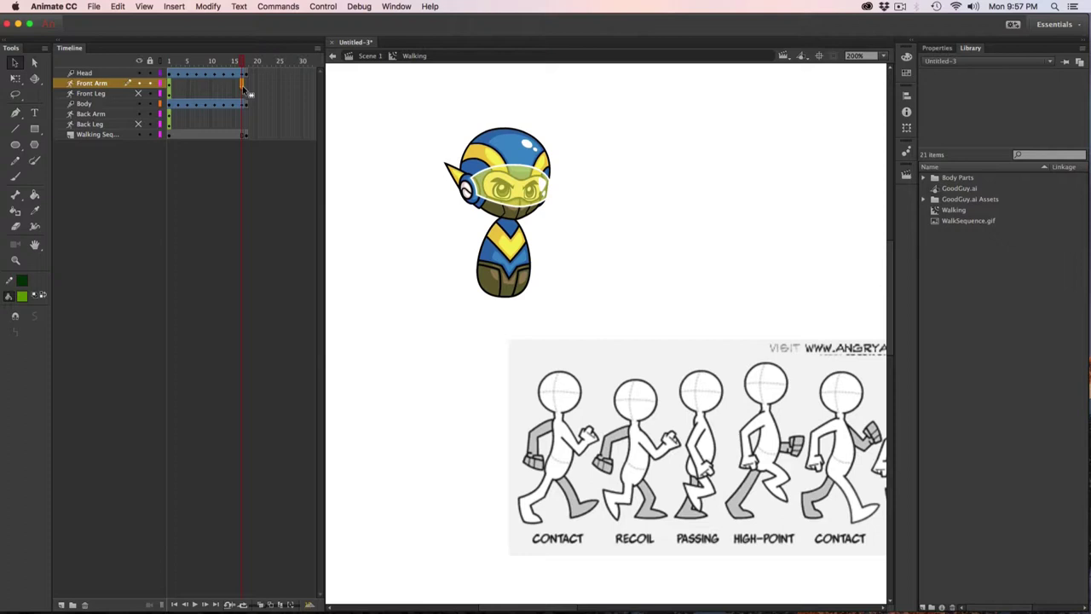
key("F5")
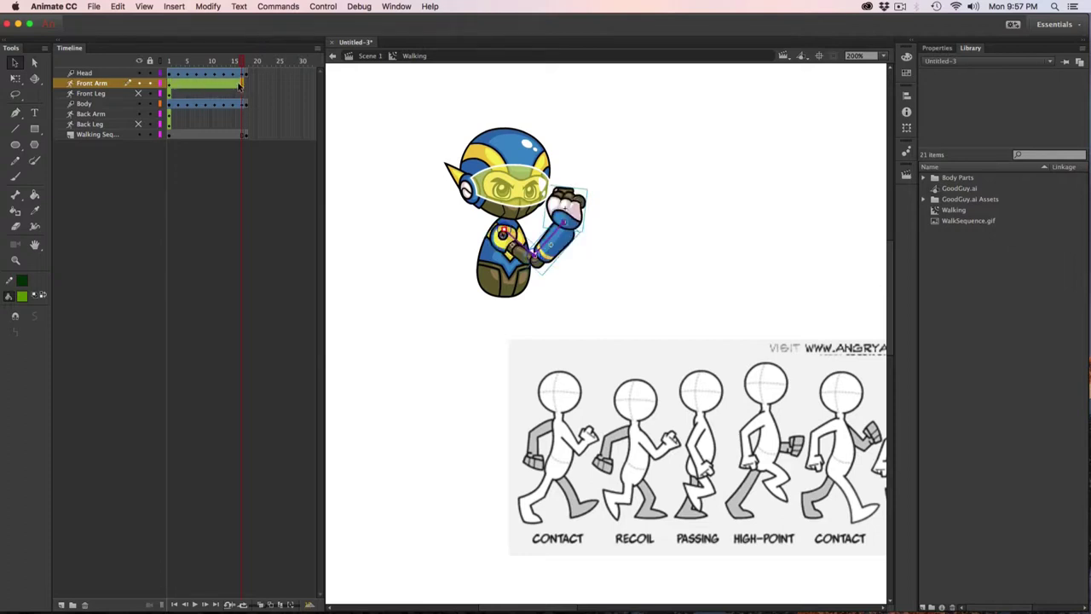
left_click(89, 116)
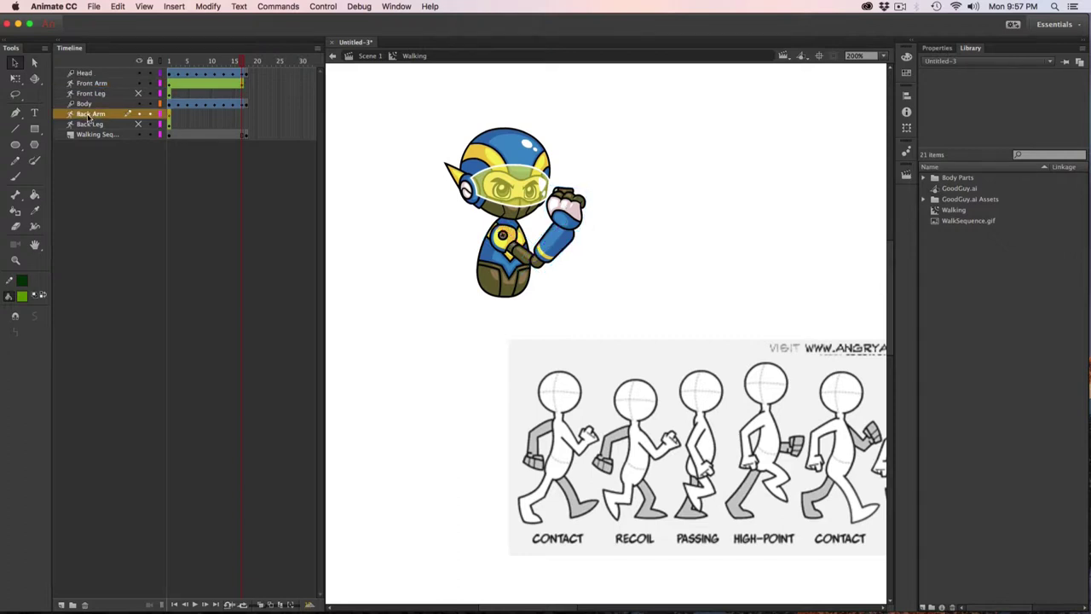
left_click(242, 116)
key("F6")
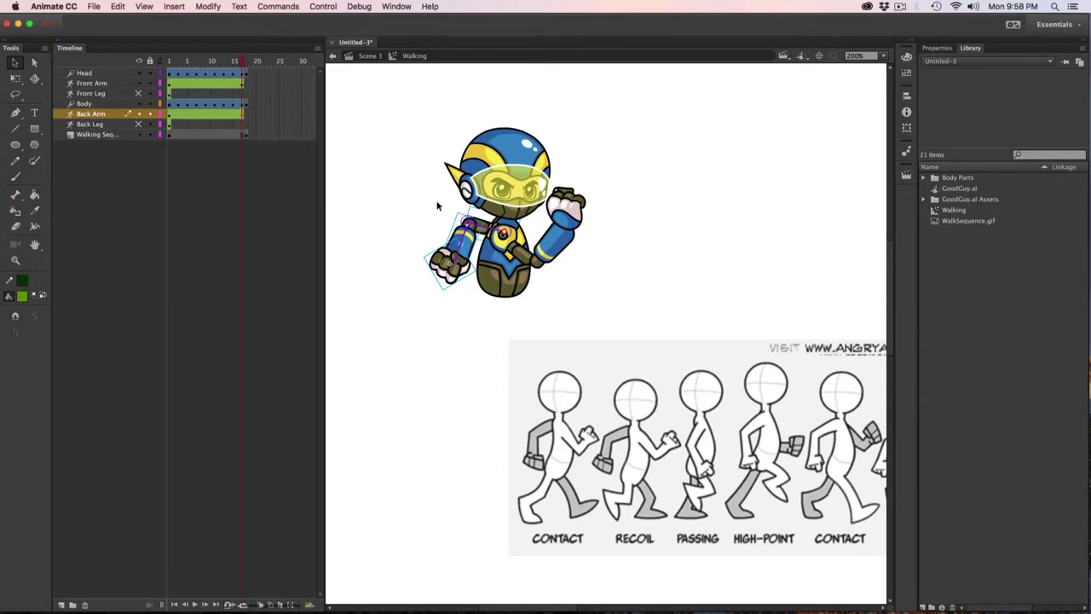
- Play the animation to preview it, then jump back to the end of the cycle
key("Return")
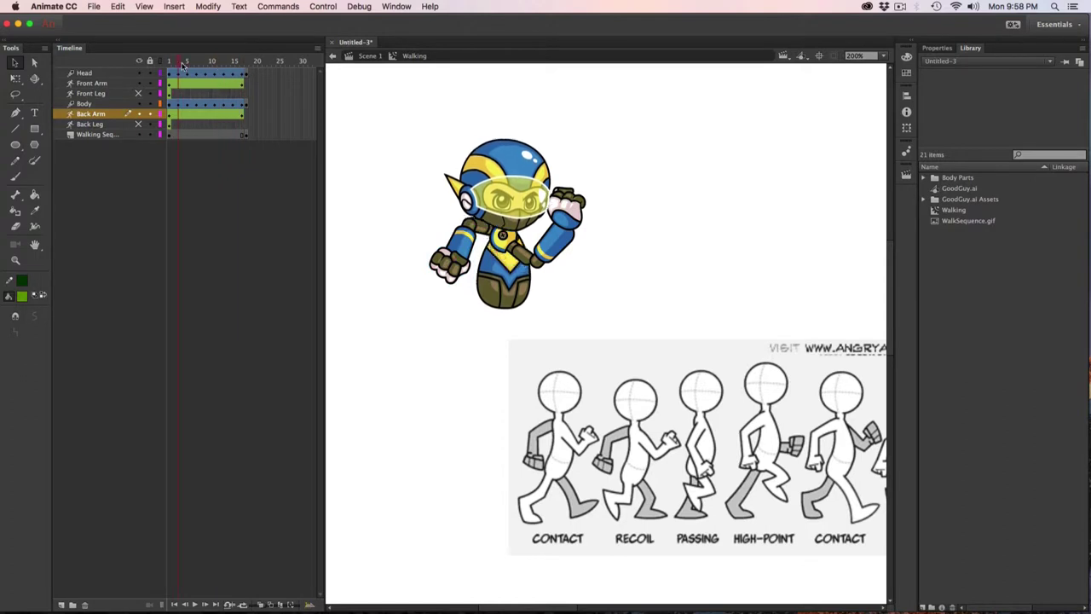
left_click(243, 71)
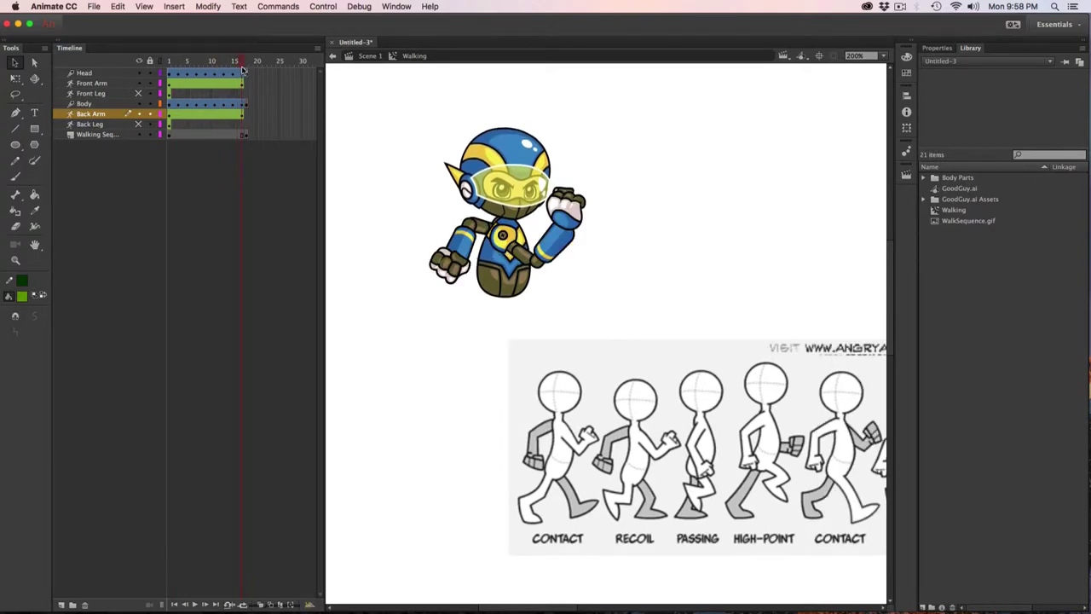
key("Return")
left_click(243, 62)
scroll(853, 482, "right", 5)
scroll(618, 316, "left", 4)
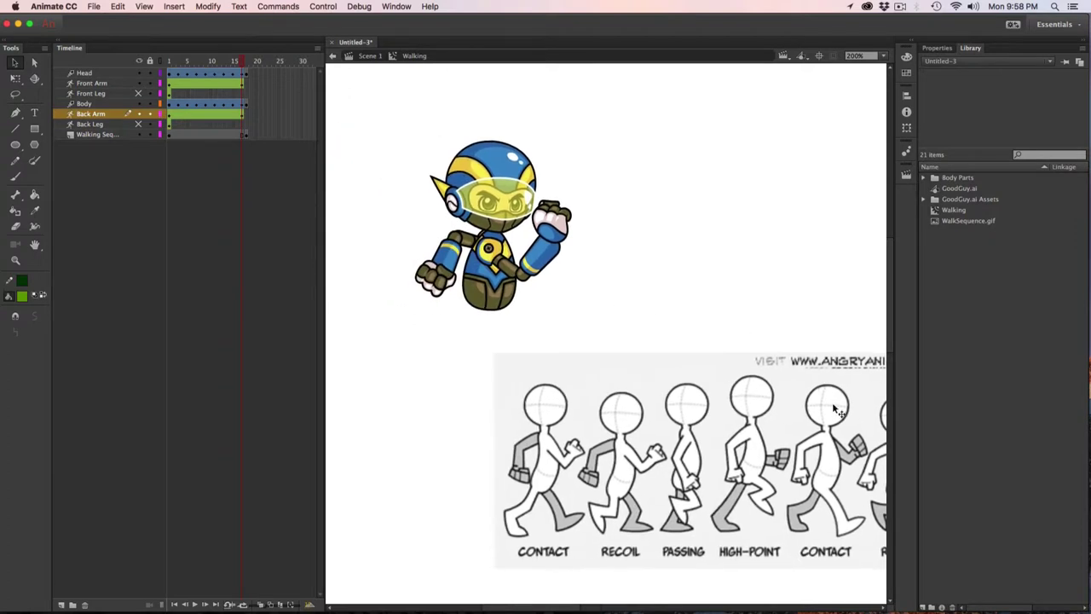
- Move the walk-cycle reference image left and select the Front Arm frames at frame 10
left_click(766, 414)
left_click_drag(766, 414, 588, 415)
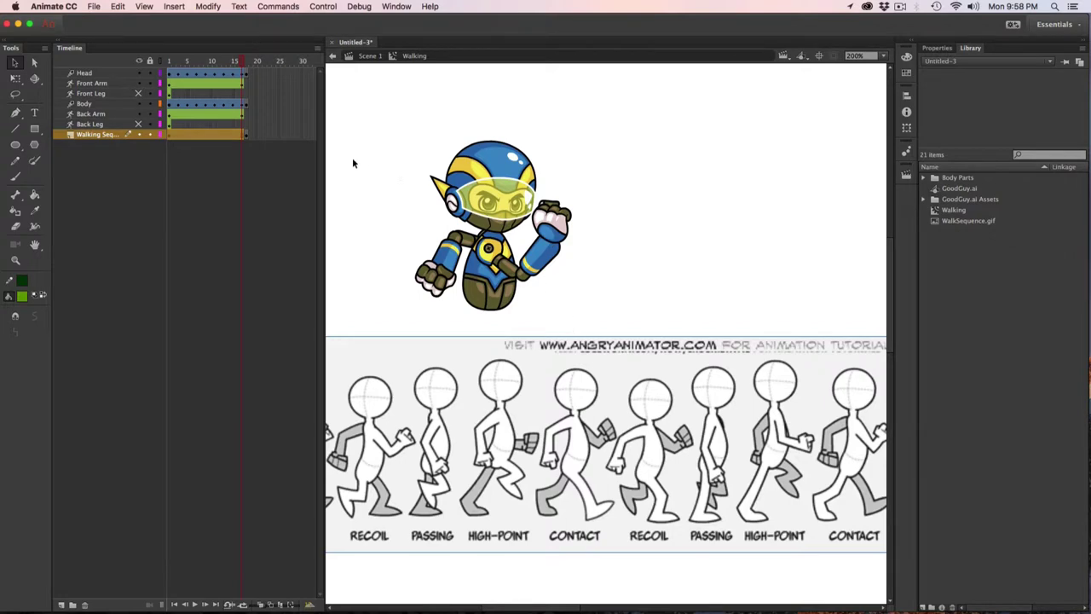
left_click_drag(243, 62, 207, 61)
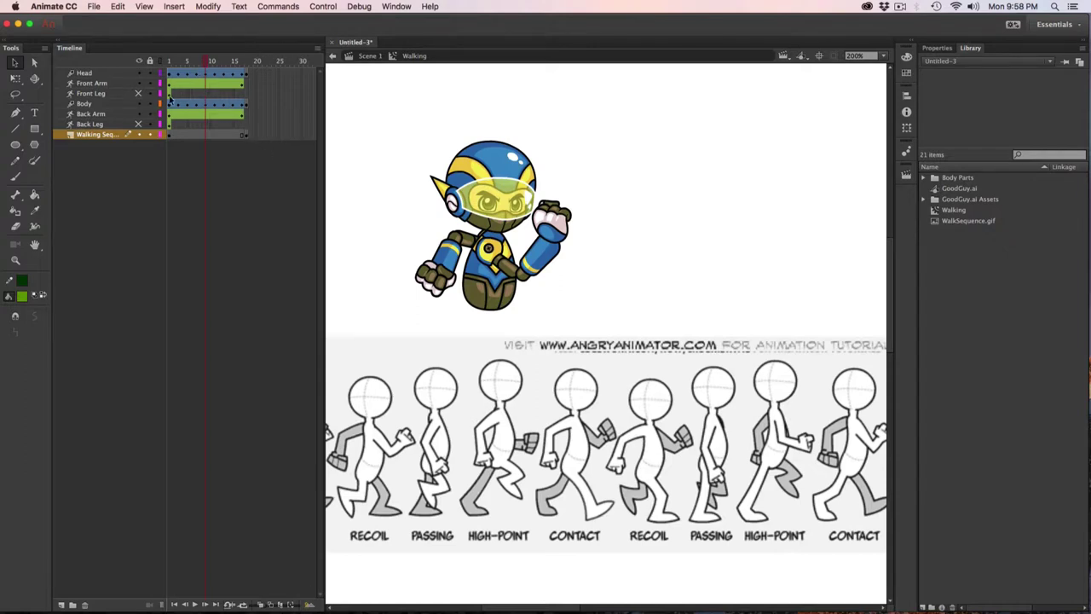
left_click(206, 85)
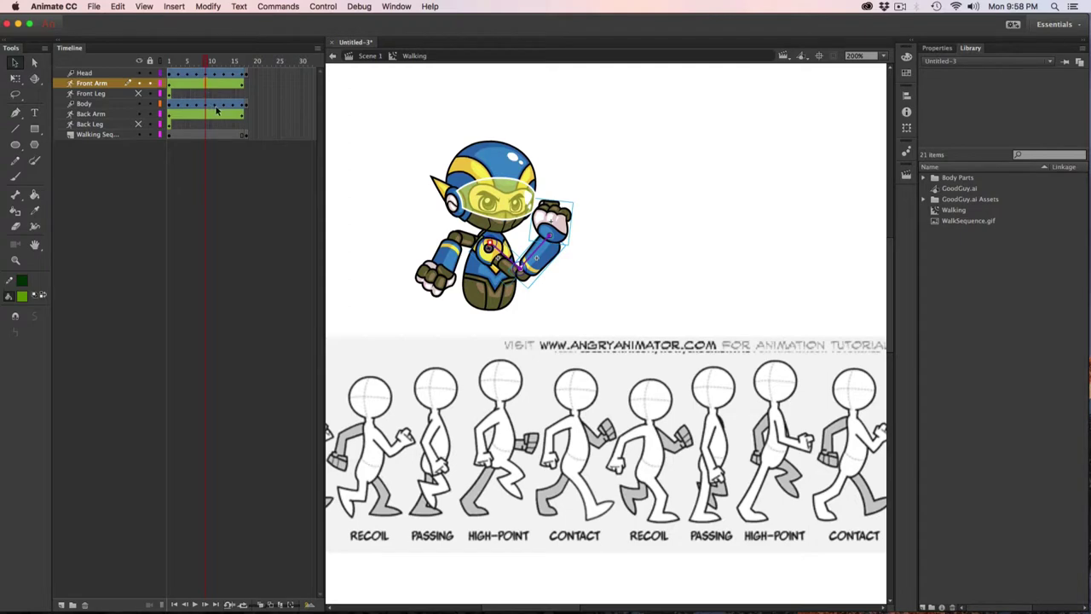
left_click(94, 85)
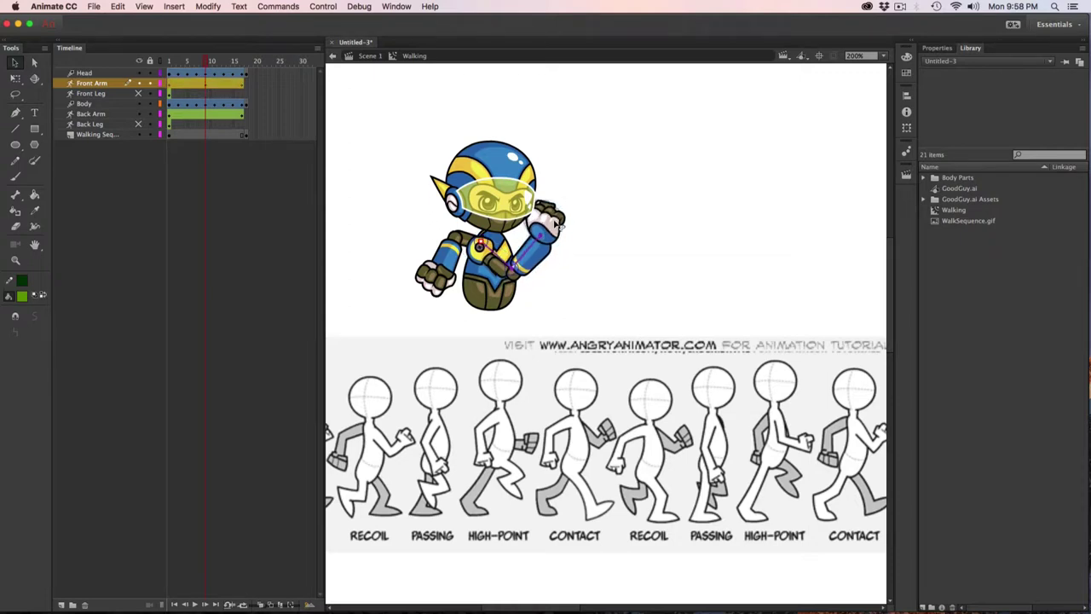
- Rotate the front arm down until it hangs nearly vertical, then deselect it
left_click_drag(558, 224, 348, 317)
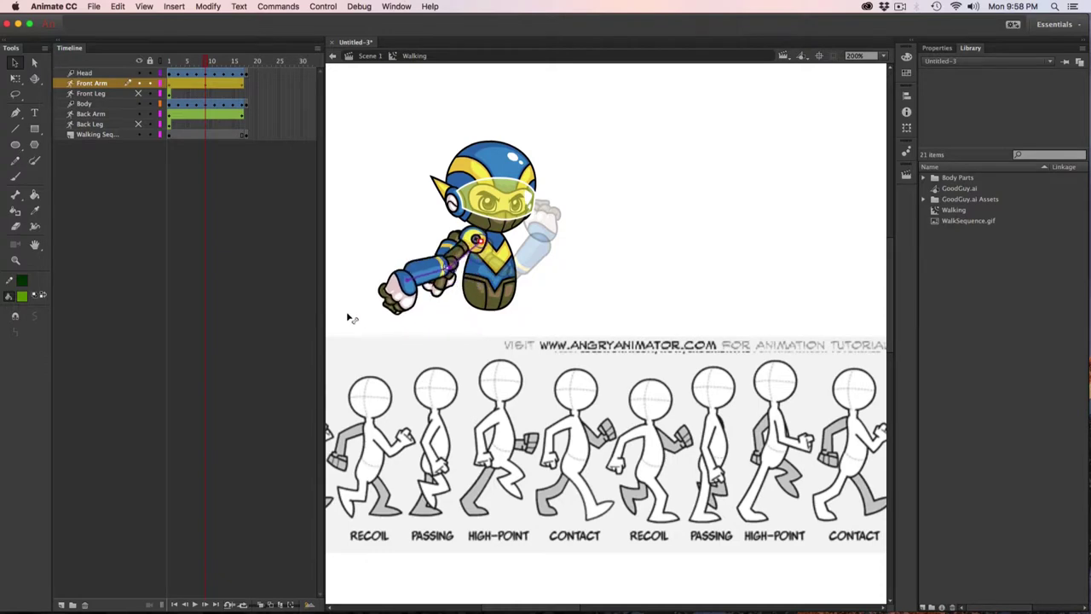
left_click_drag(426, 271, 424, 322)
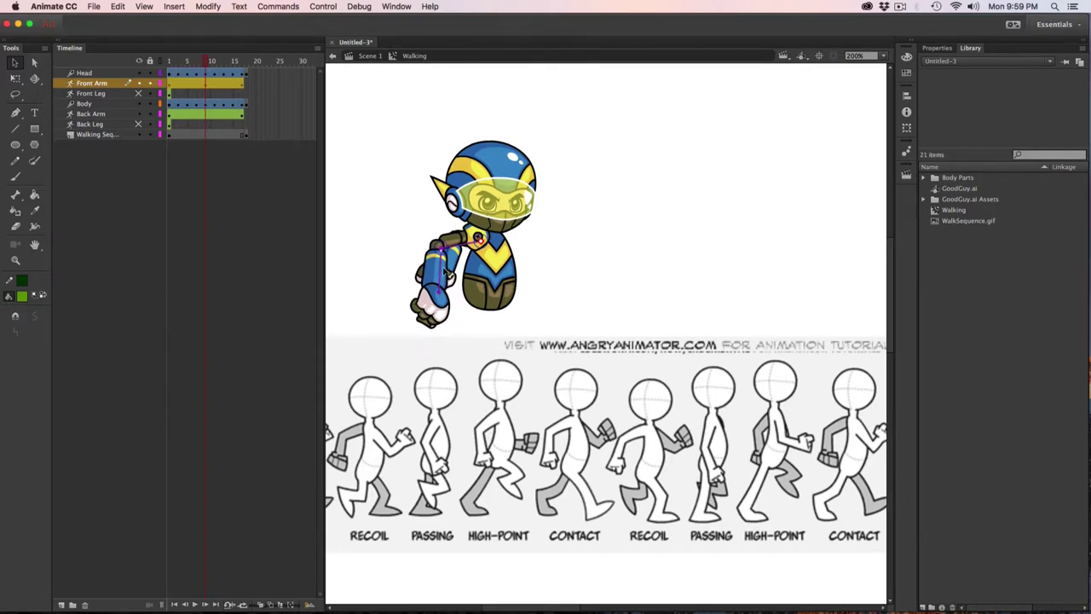
left_click_drag(443, 273, 447, 297)
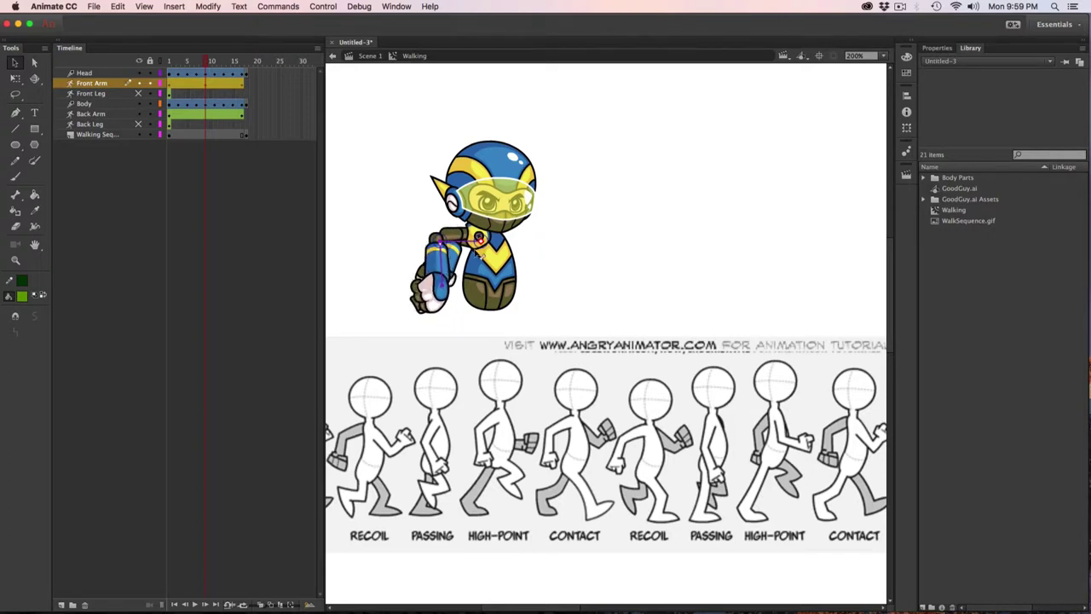
left_click(109, 85)
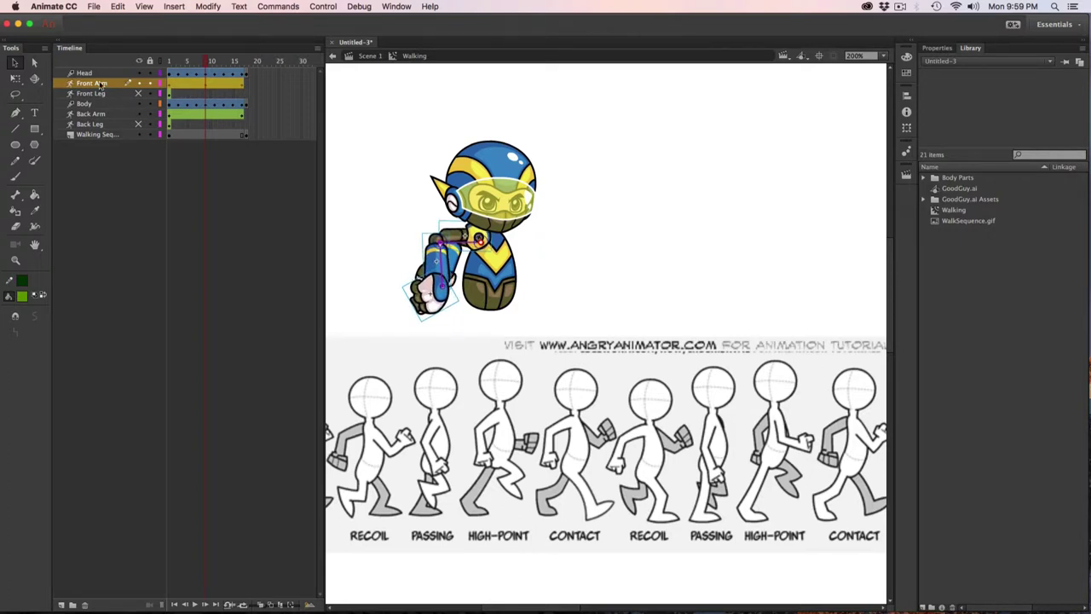
key("ctrl+z")
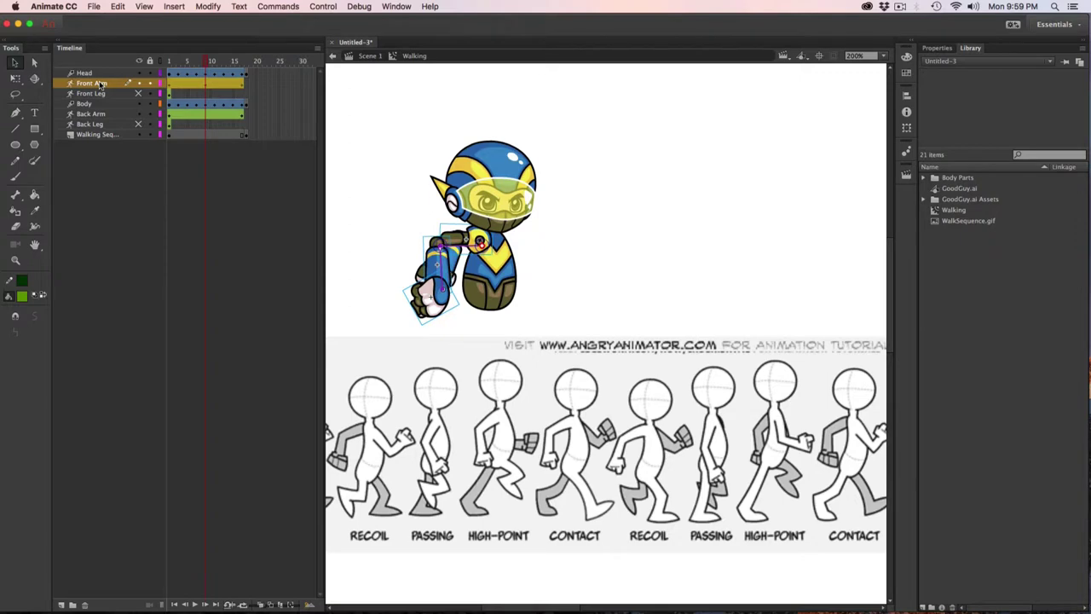
left_click(393, 227)
left_click_drag(433, 260, 445, 264)
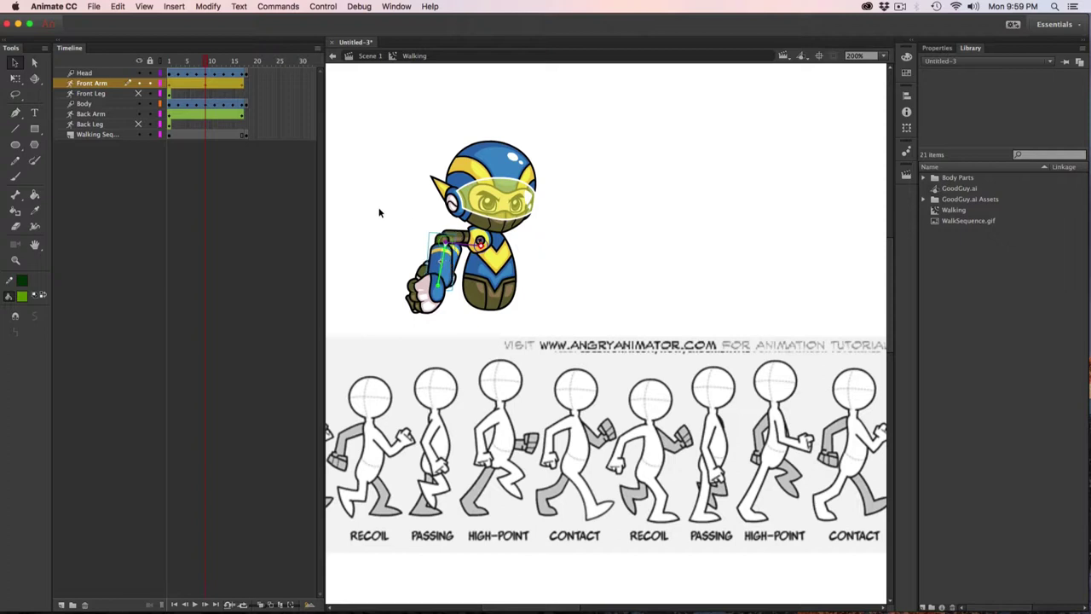
left_click(388, 228)
left_click(94, 116)
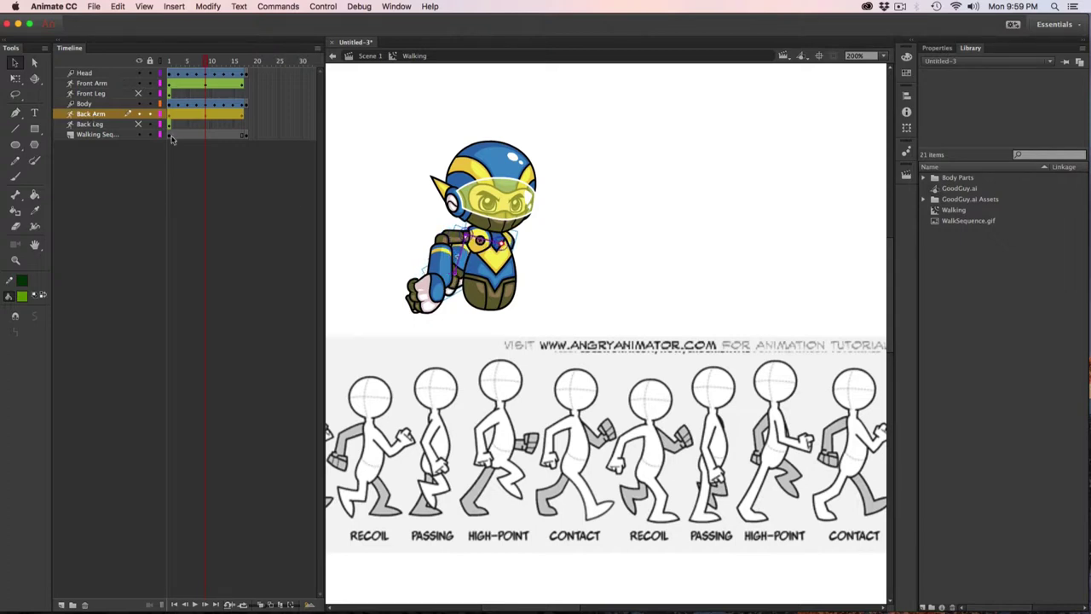
- With the Body layer temporarily hidden, raise the back arm to point right, then return to frame 1
left_click(138, 103)
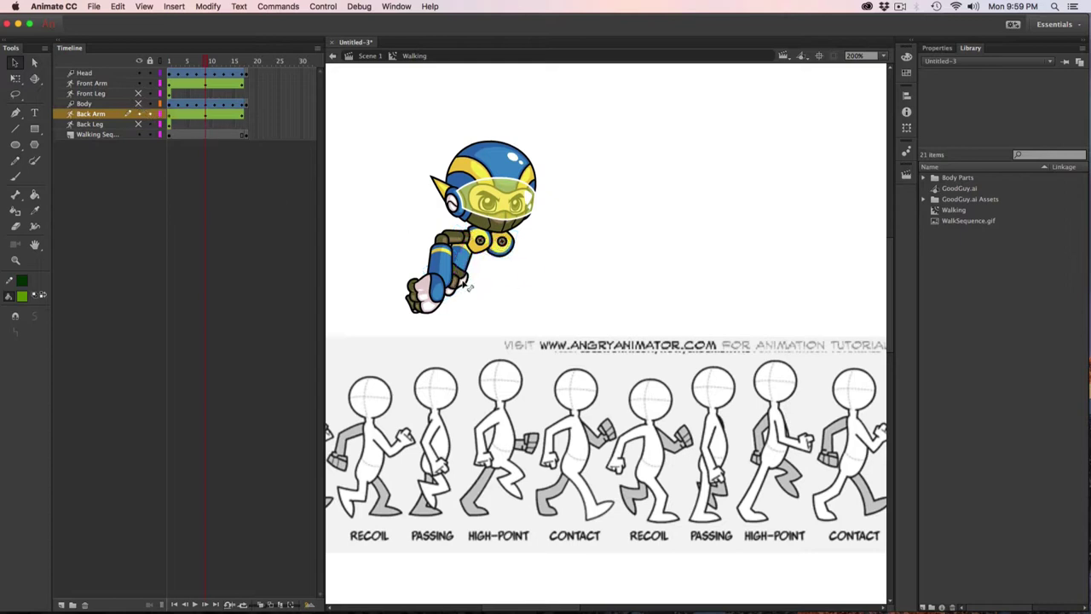
left_click_drag(469, 285, 519, 236)
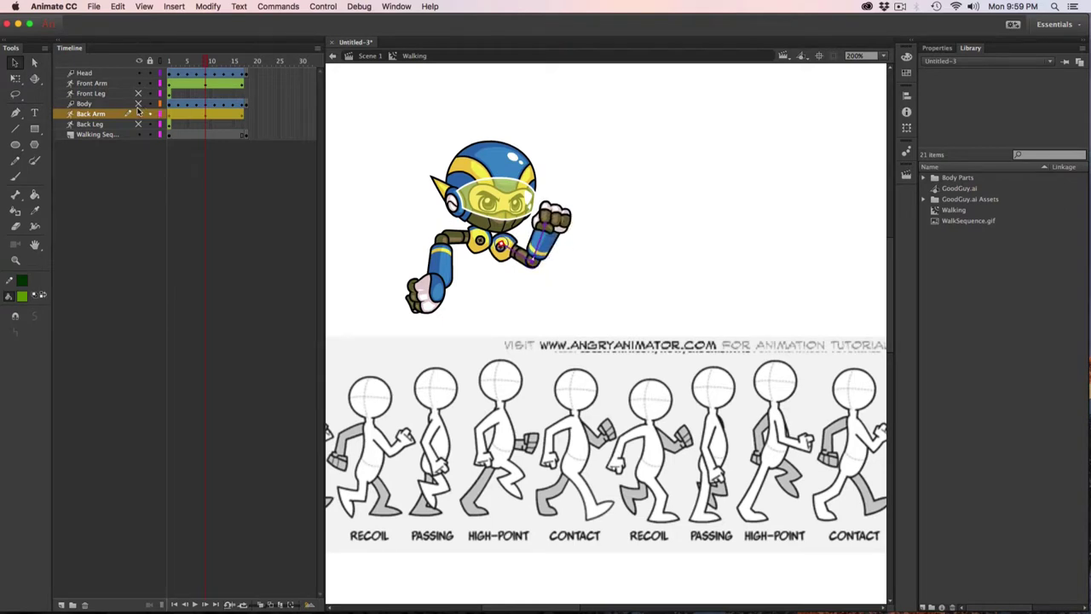
left_click(138, 104)
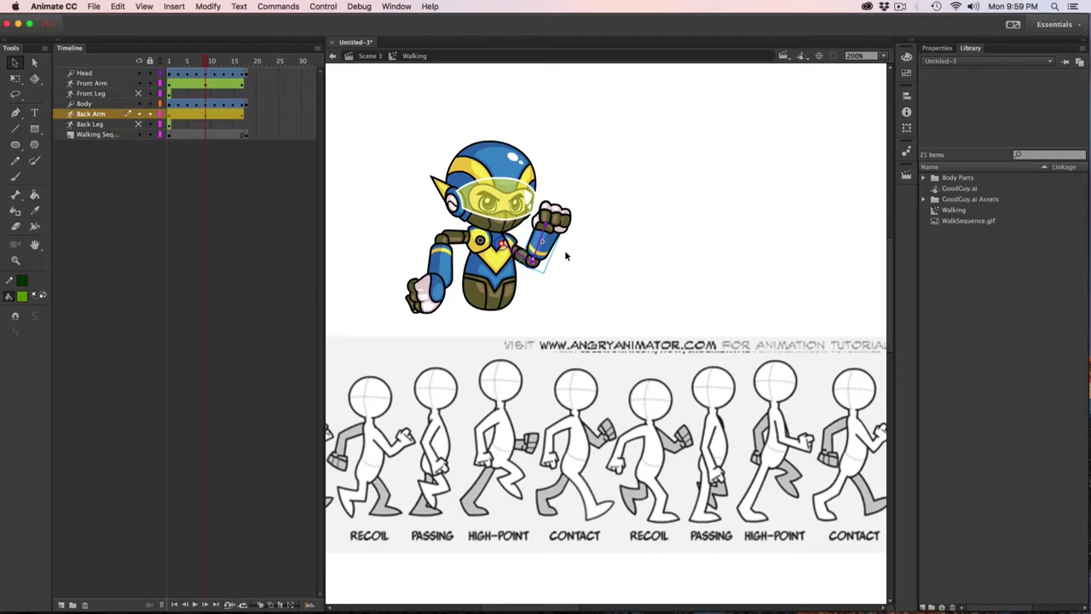
left_click(564, 250)
left_click_drag(207, 61, 168, 91)
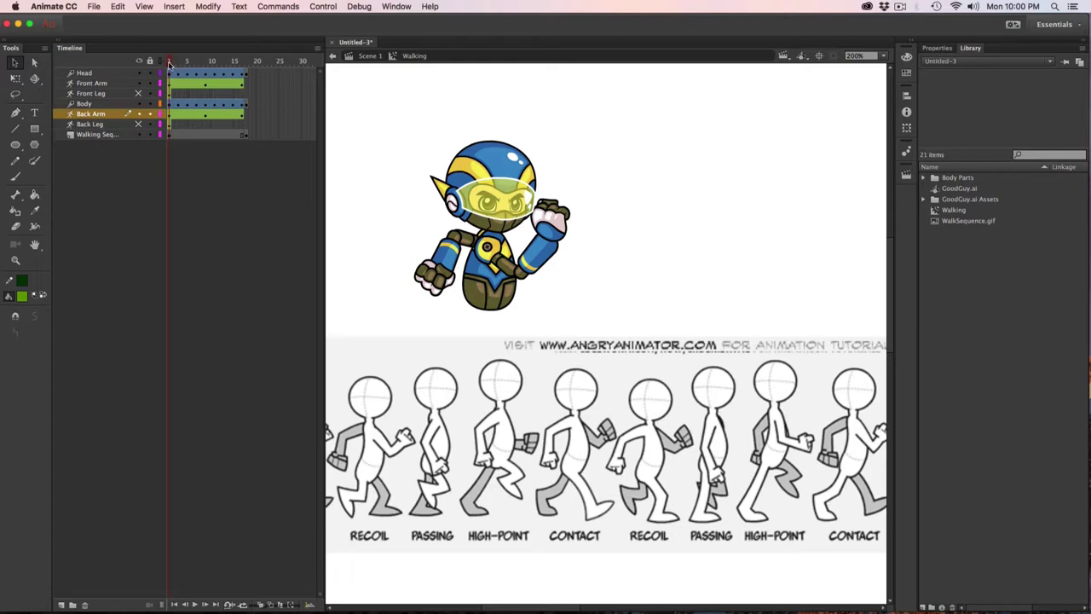
- At about frame 3, shift the walk reference chart right and bend the front arm upward
left_click_drag(170, 61, 179, 62)
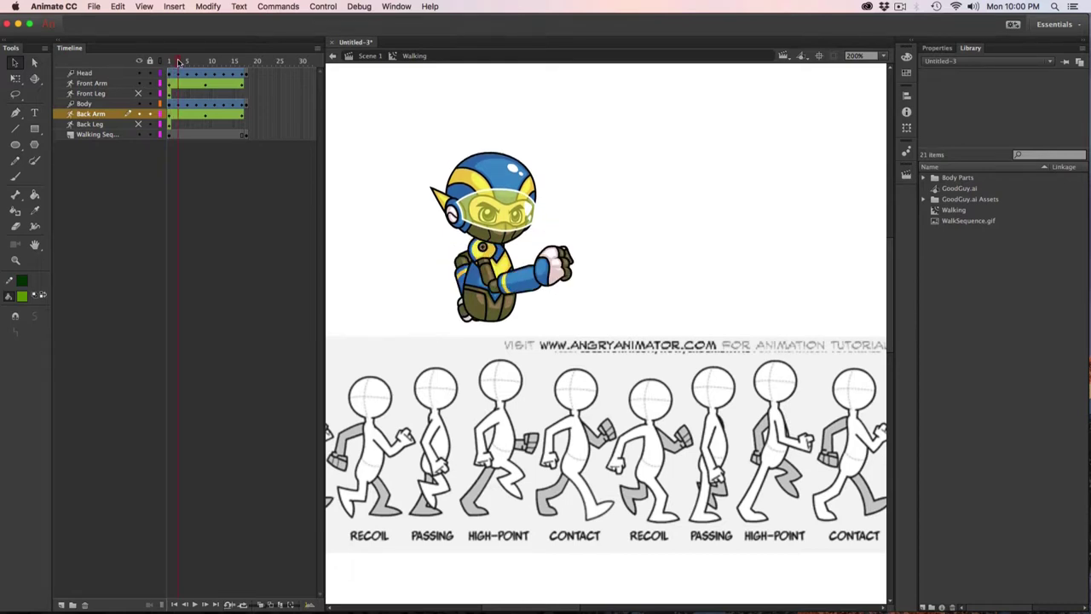
left_click_drag(388, 370, 564, 375)
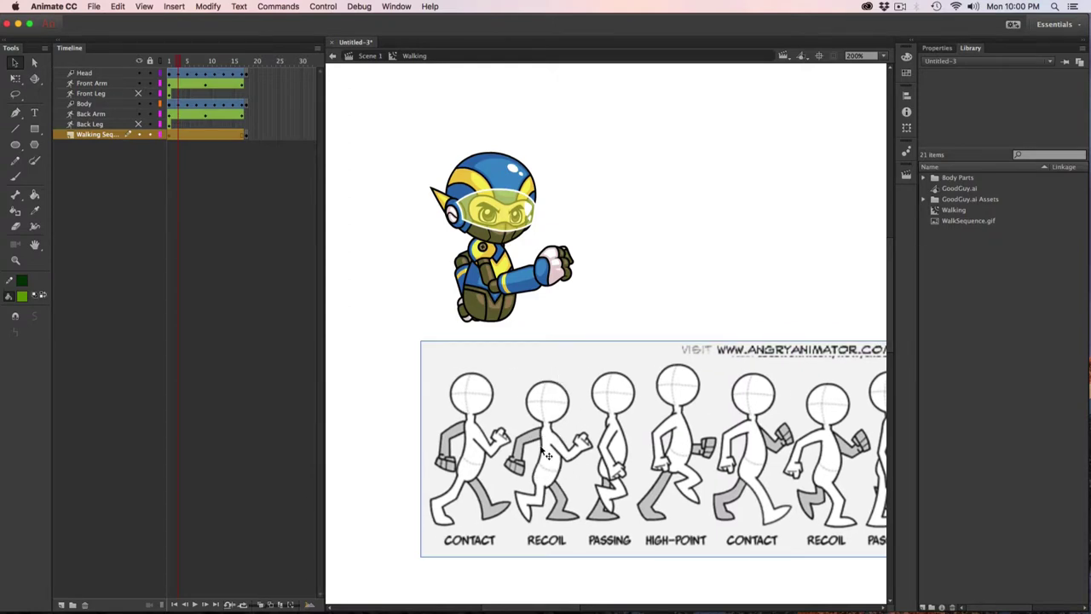
left_click(94, 84)
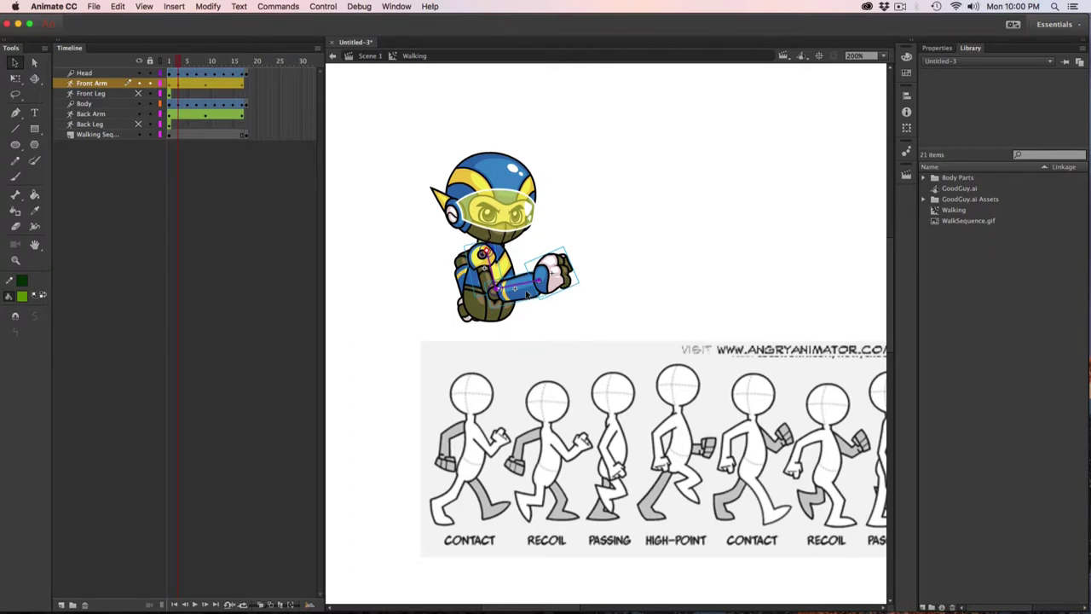
left_click_drag(528, 292, 533, 277)
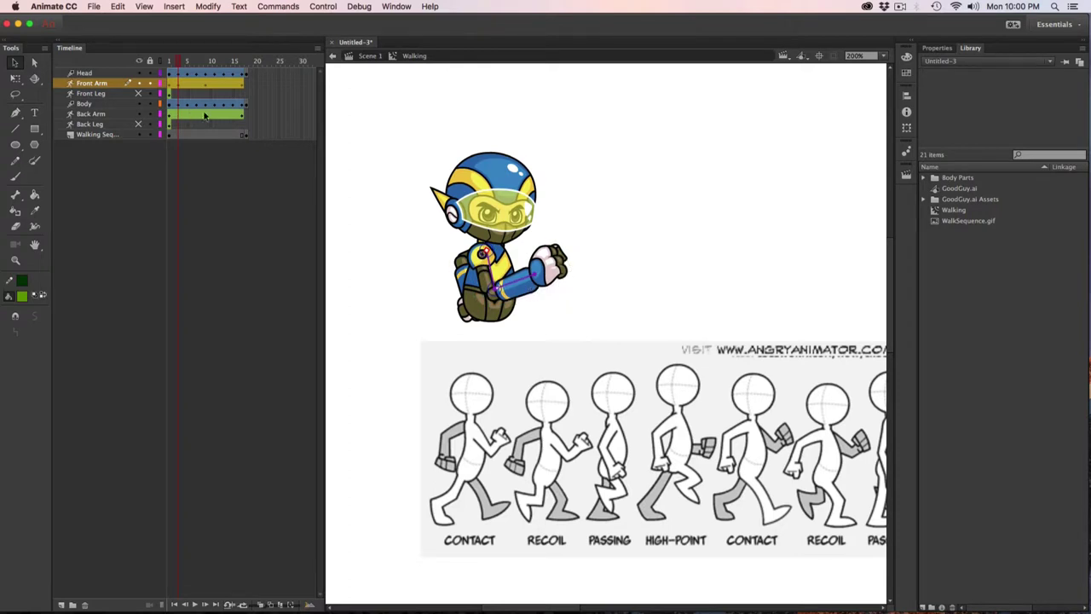
- Swing the back arm back and down beside the body
left_click(84, 116)
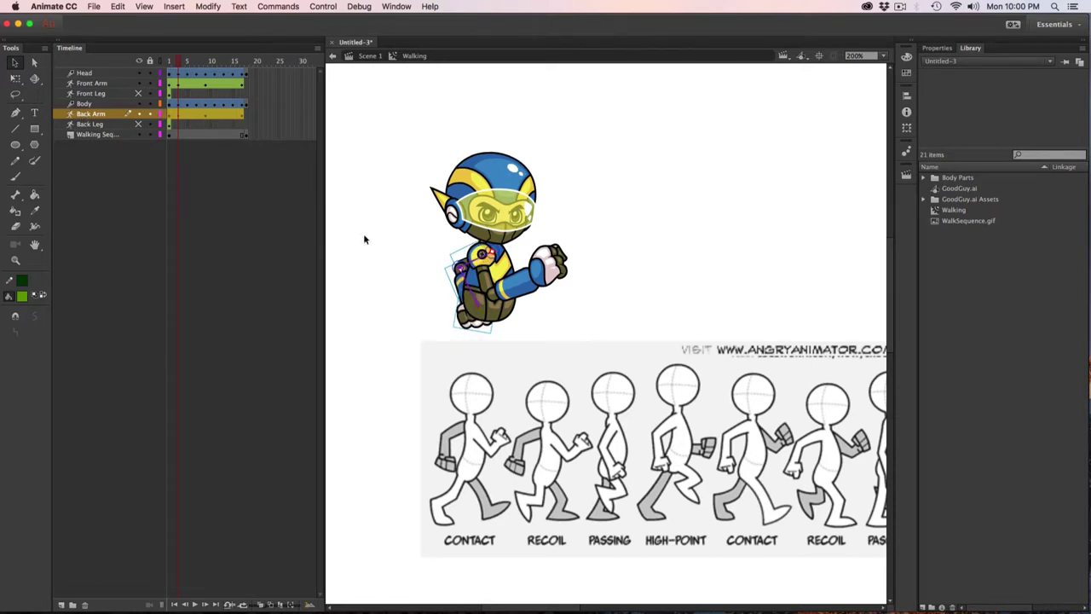
left_click_drag(465, 294, 437, 281)
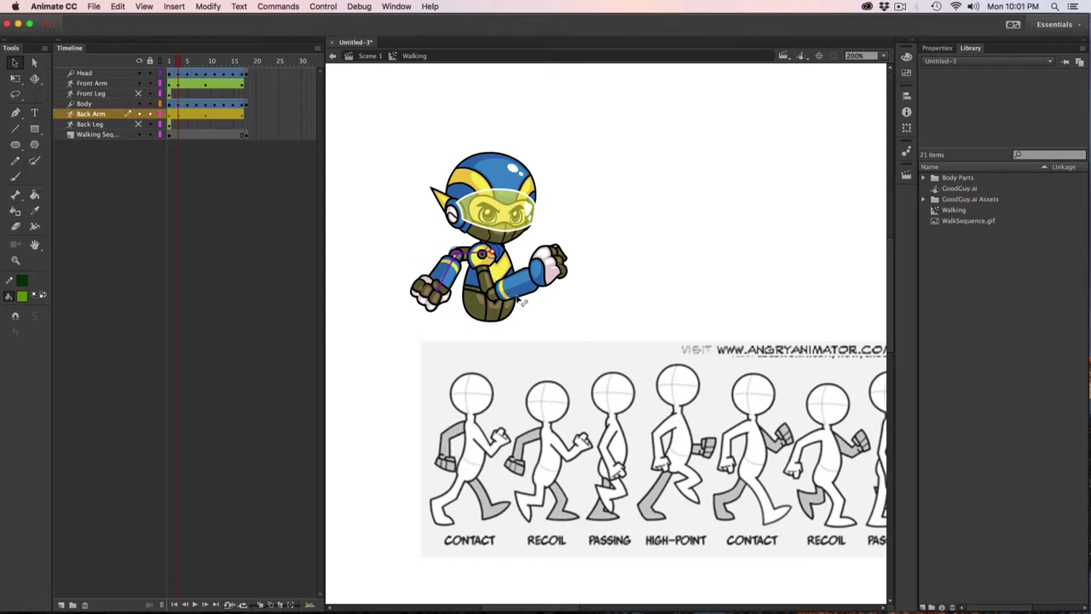
left_click(179, 62)
- At about frame 5, swing the front arm down to vertical and lower the walk reference chart
left_click_drag(179, 62, 188, 63)
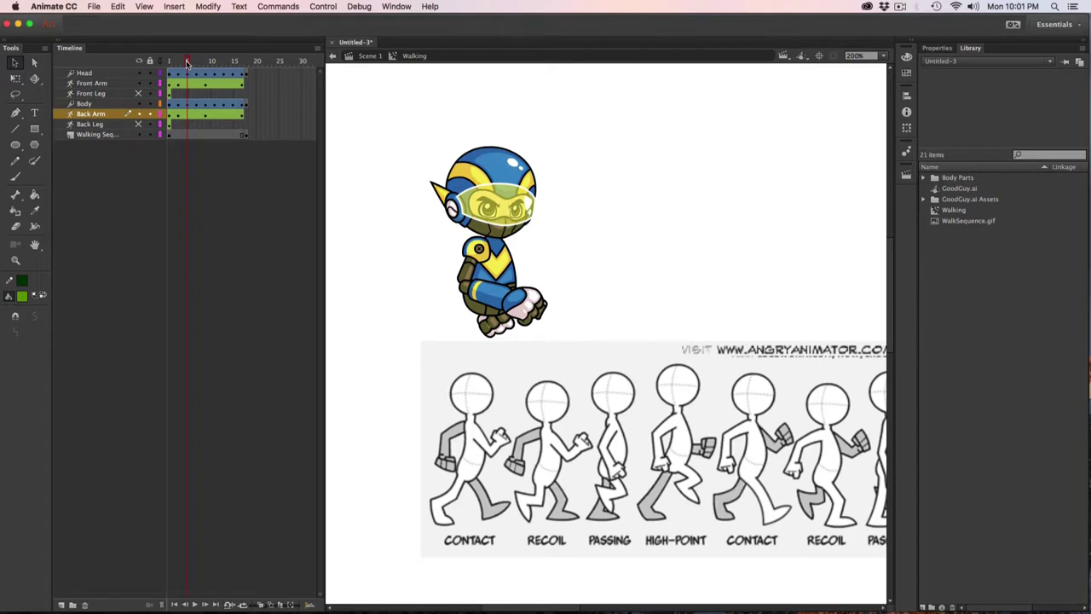
left_click(98, 84)
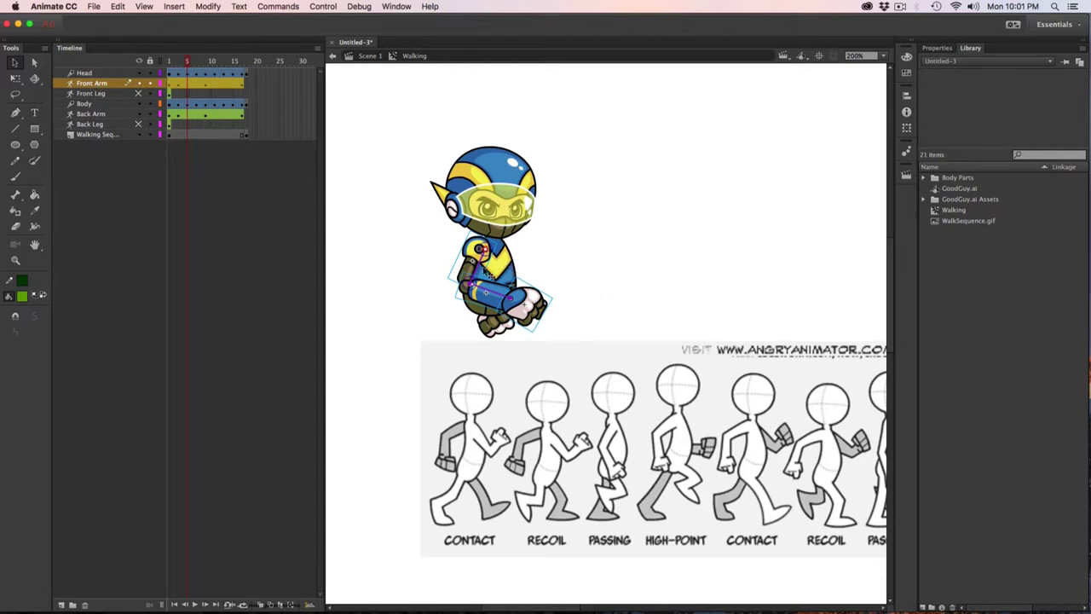
left_click_drag(488, 271, 489, 274)
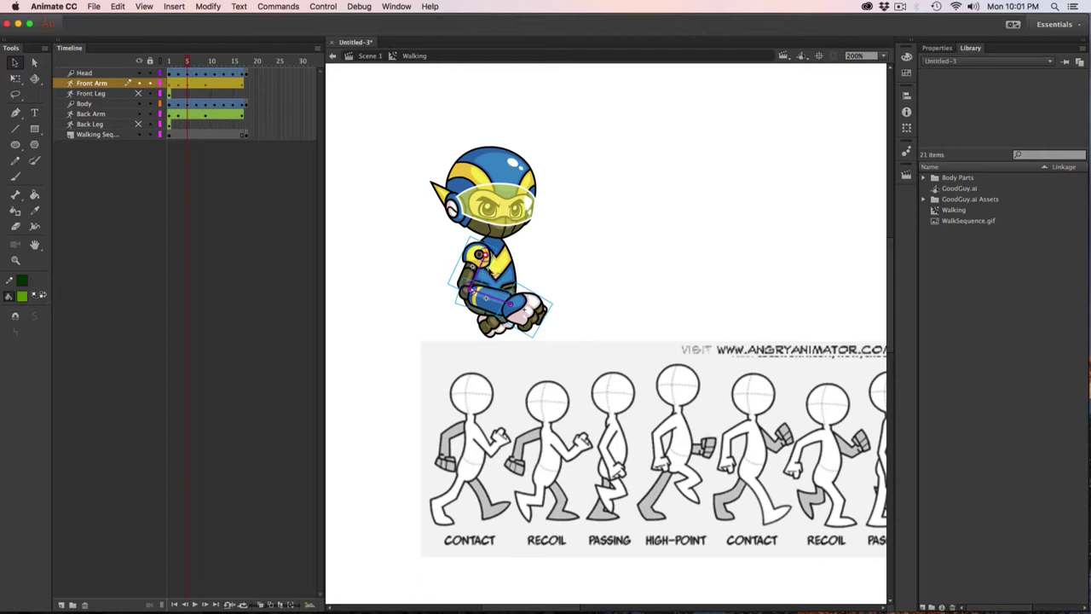
left_click_drag(501, 308, 491, 331)
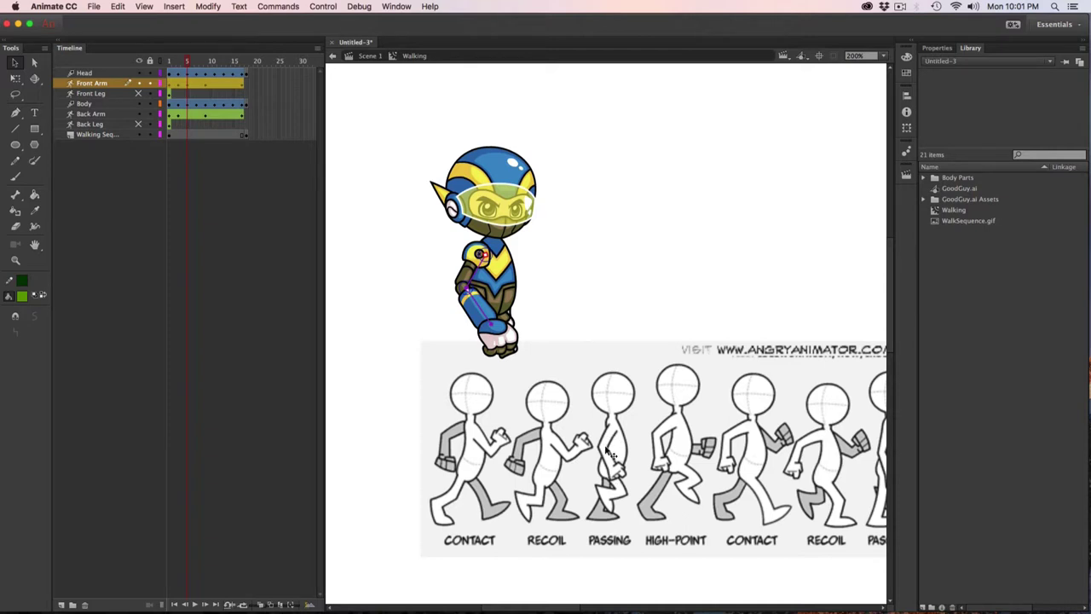
left_click_drag(610, 451, 471, 317)
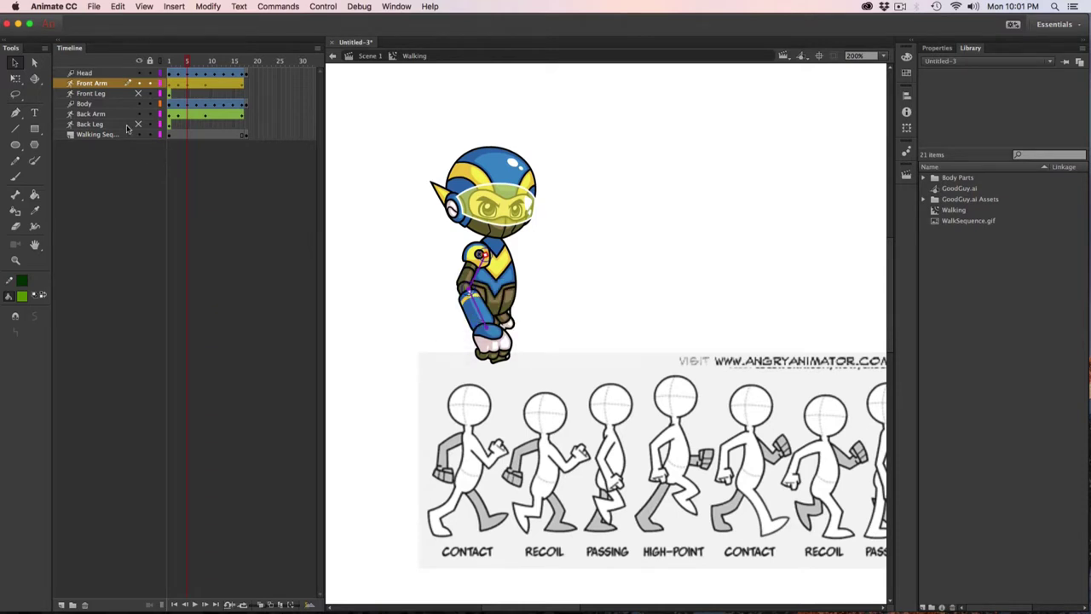
left_click(96, 114)
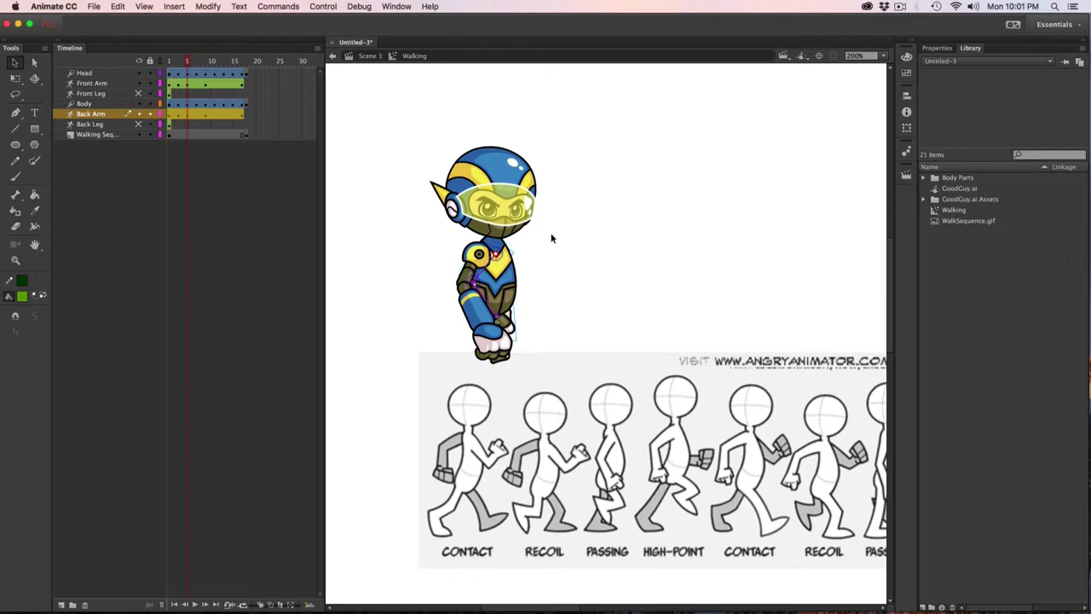
left_click(588, 255)
left_click_drag(189, 63, 197, 63)
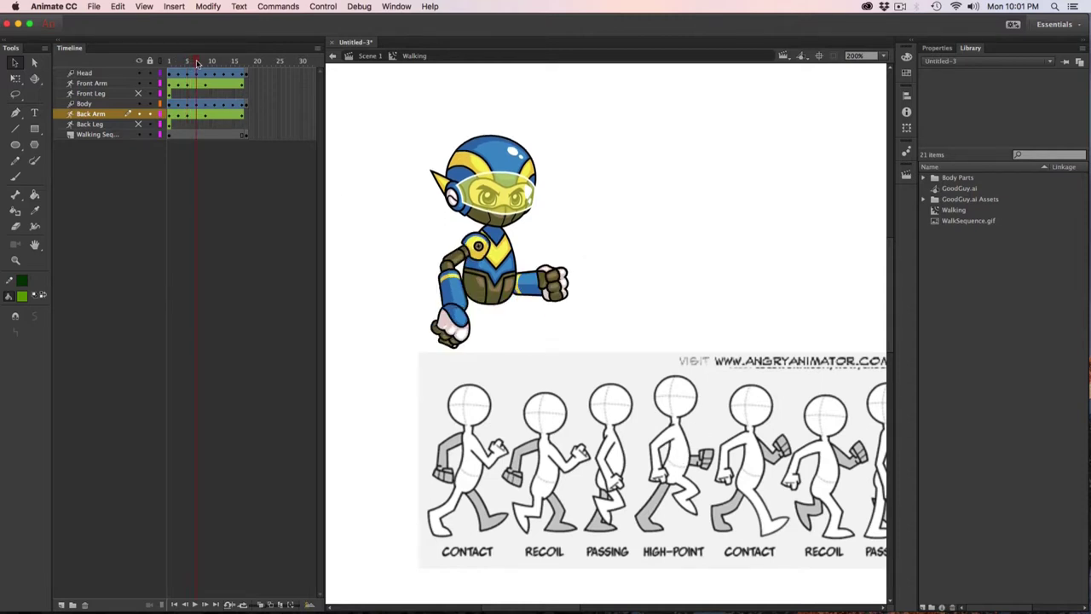
- Nudge the front arm up into a more vertical bend, tilt the back arm slightly down, then advance to frame 9
left_click(101, 94)
left_click(101, 82)
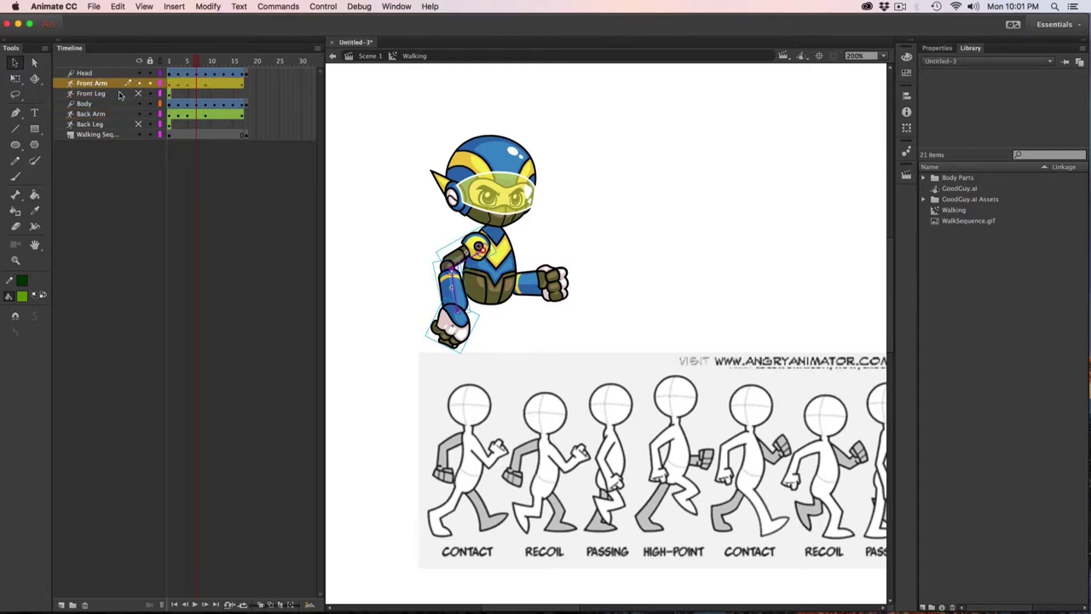
key("Up")
key("Up")
key("Up")
key("Up")
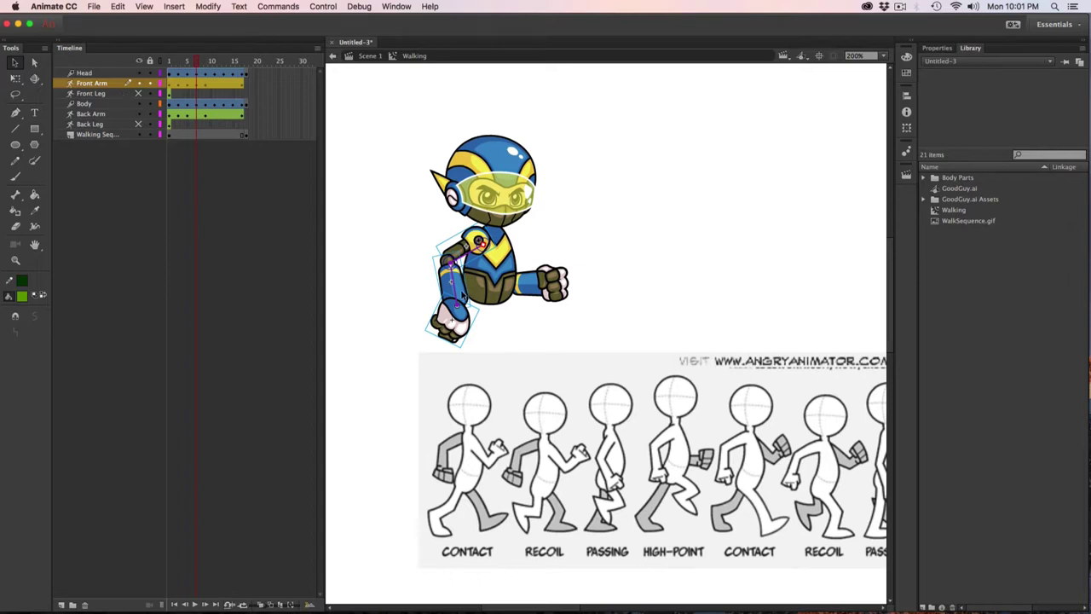
left_click_drag(465, 299, 460, 291)
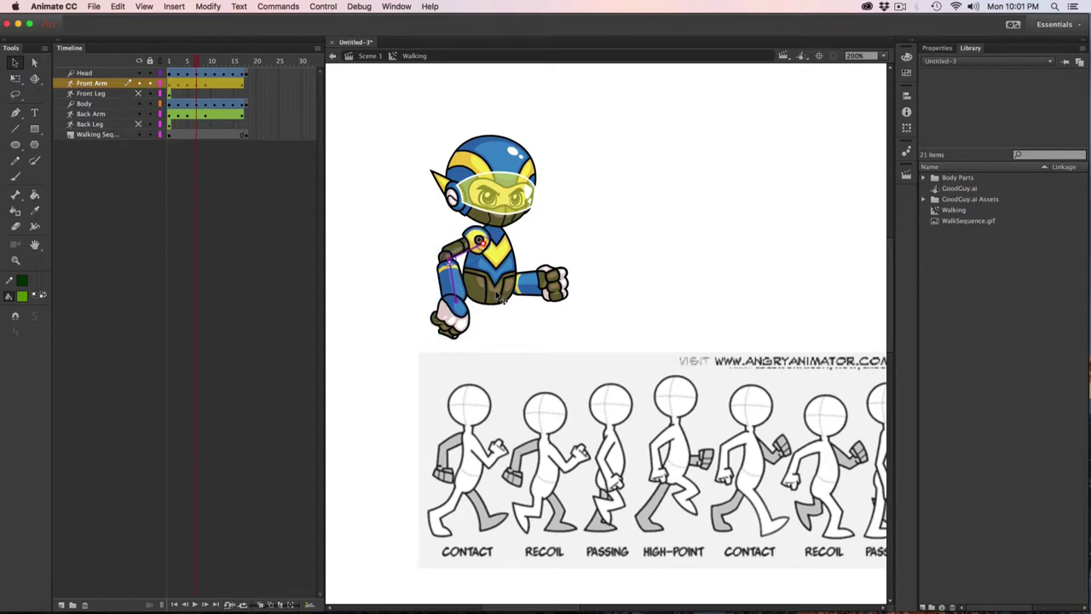
left_click(89, 114)
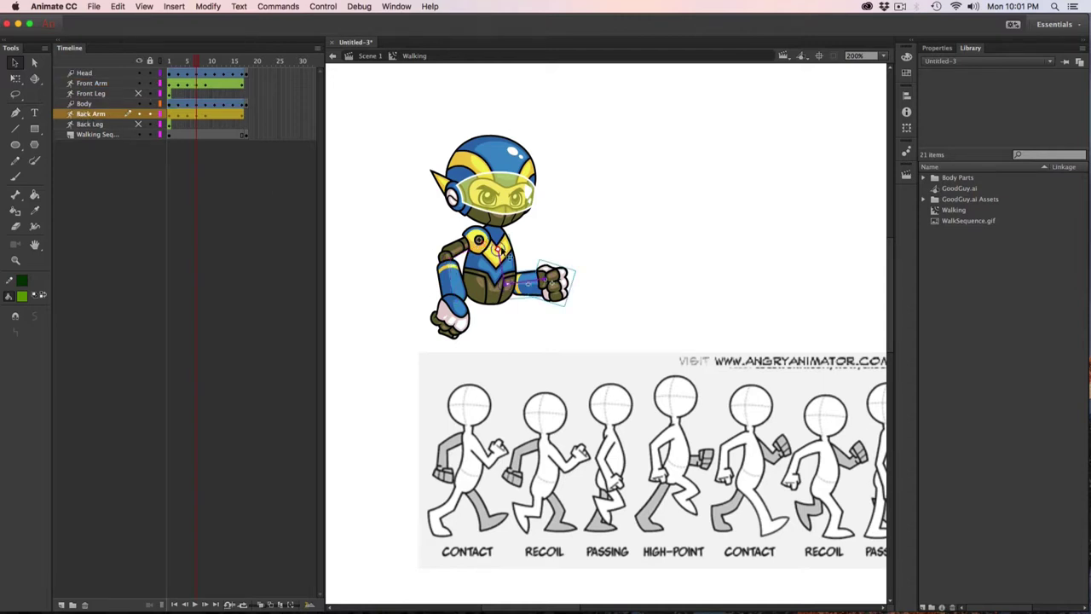
left_click_drag(503, 252, 504, 252)
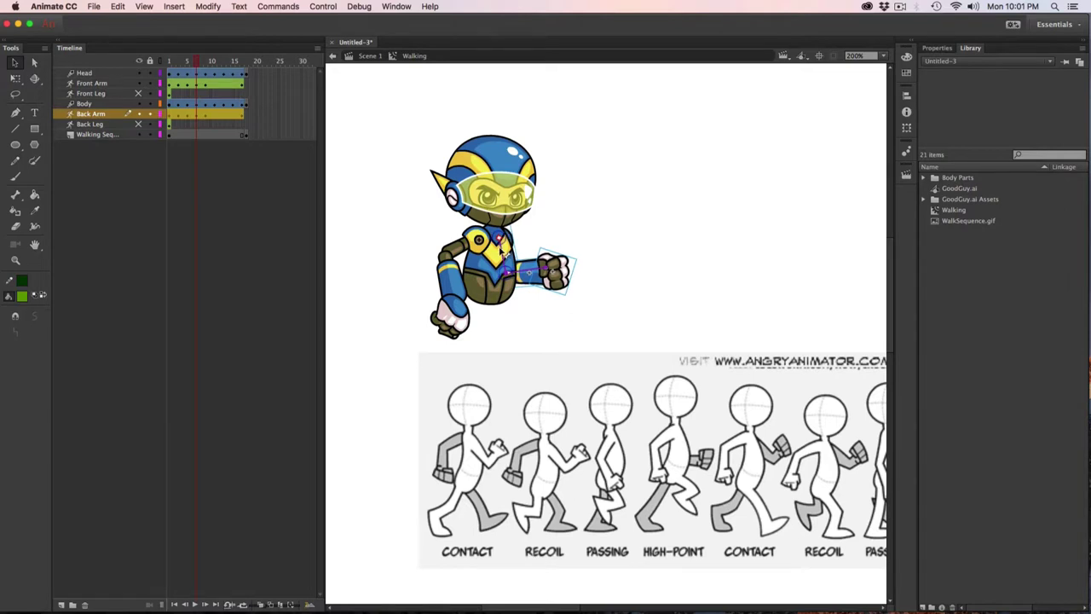
mouse_move(196, 62)
left_mouse_down()
mouse_move(206, 62)
mouse_move(173, 63)
mouse_move(206, 70)
left_mouse_up()
- Around frame 11, shift the reference chart 200 px left, angle the front arm back, and raise the back arm
left_click_drag(209, 64, 214, 63)
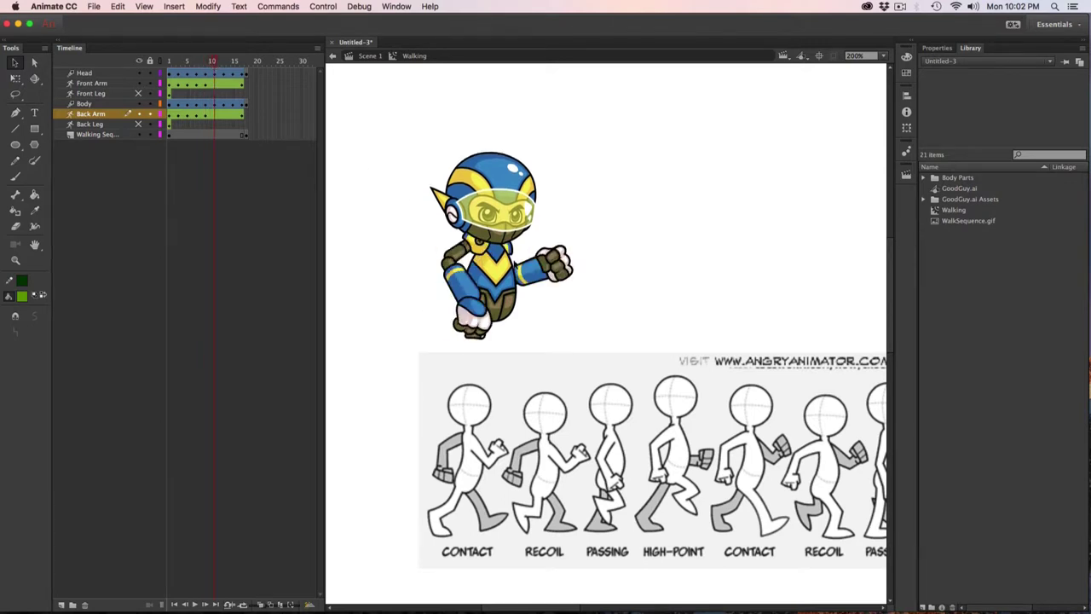
left_click(94, 84)
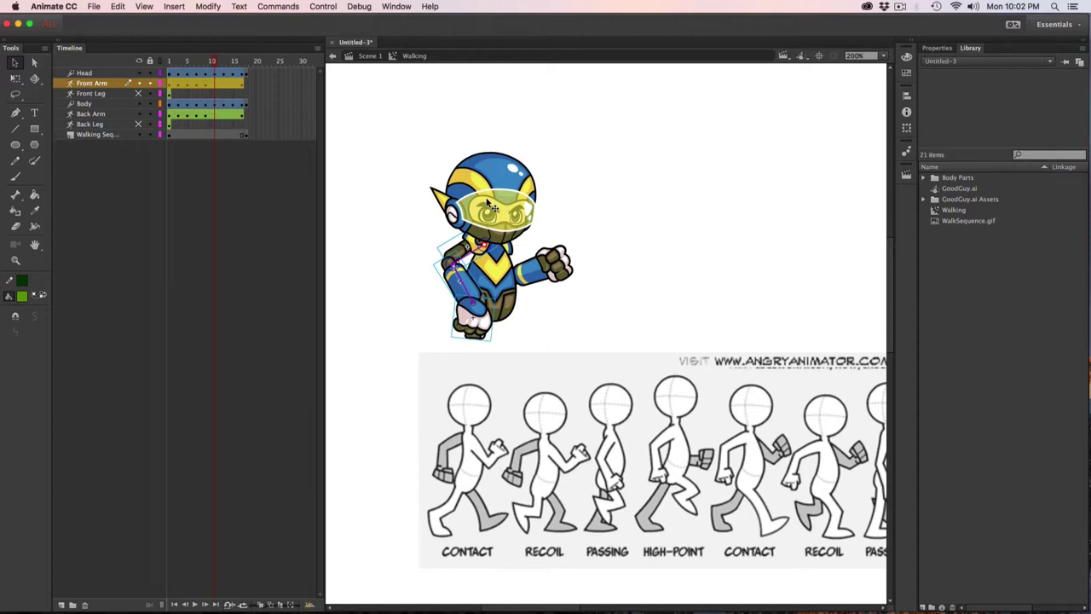
left_click_drag(808, 444, 643, 481)
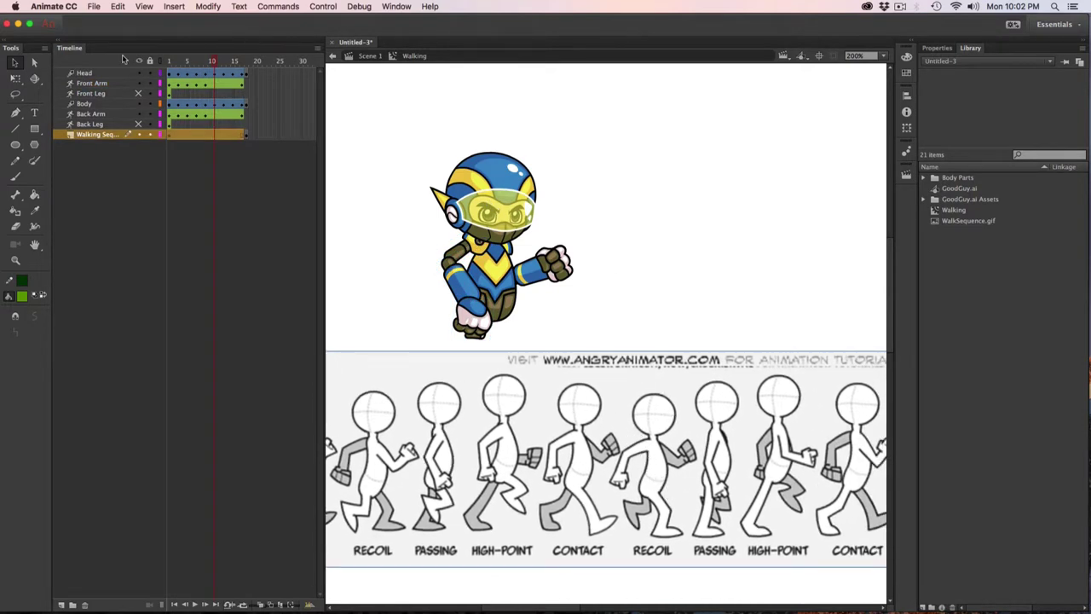
left_click(100, 83)
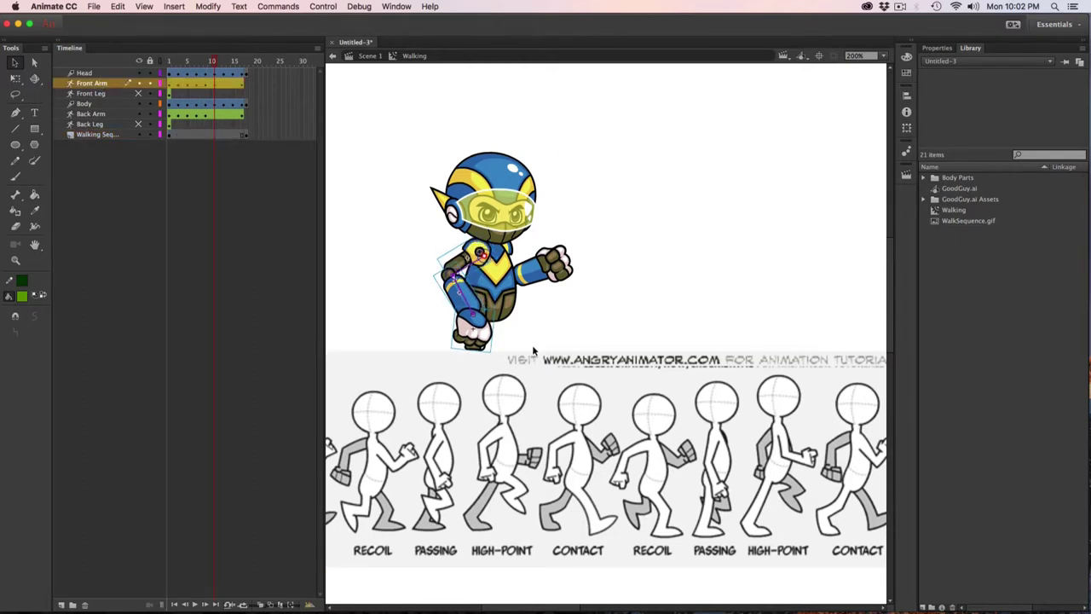
left_click_drag(469, 309, 425, 326)
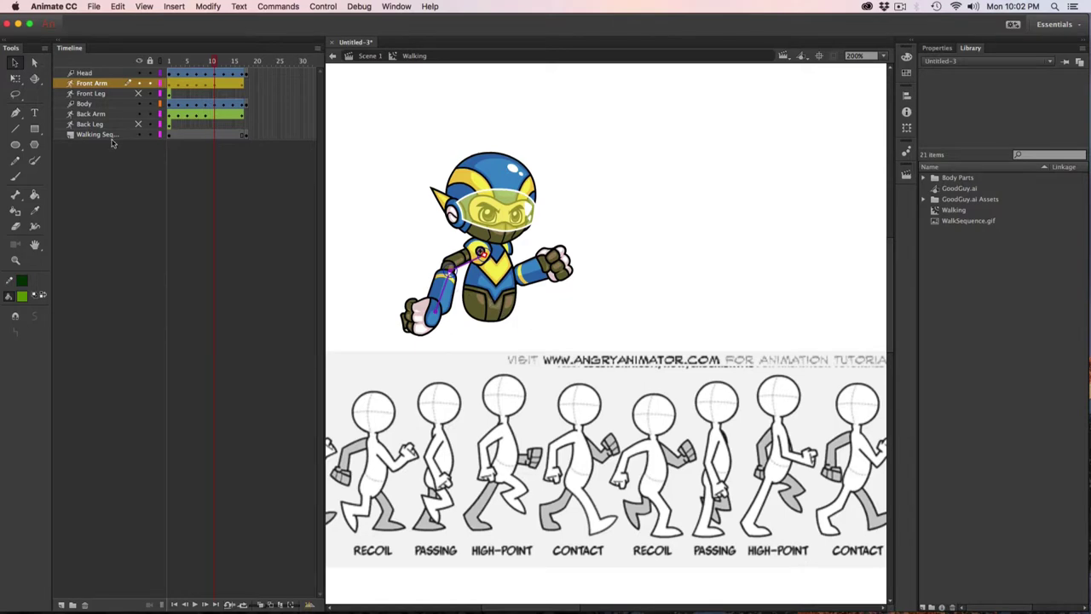
left_click(91, 113)
key("Down")
key("Down")
key("Down")
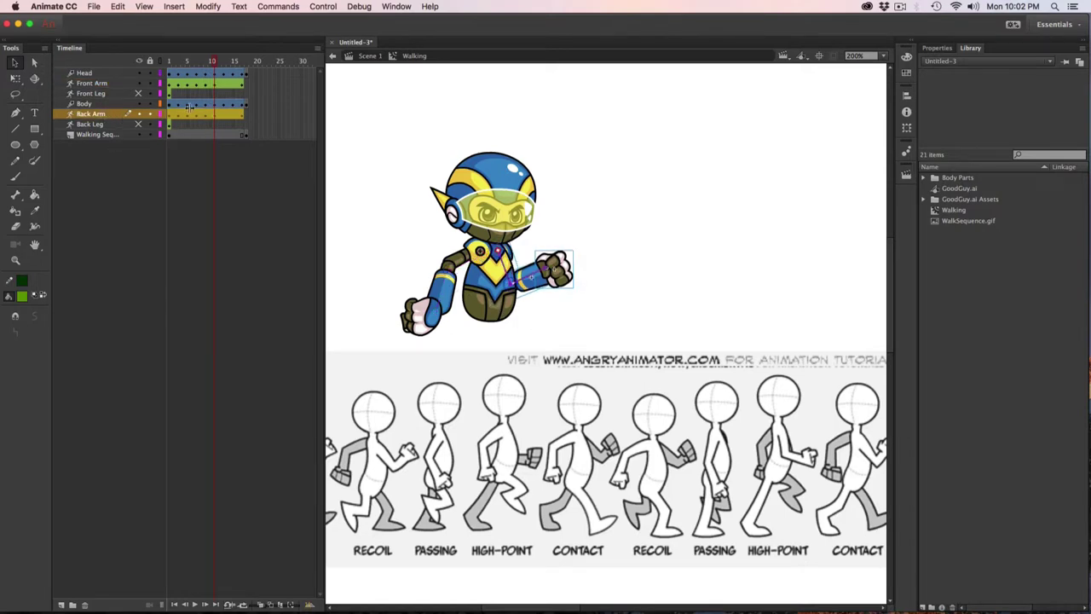
left_click_drag(552, 289, 546, 266)
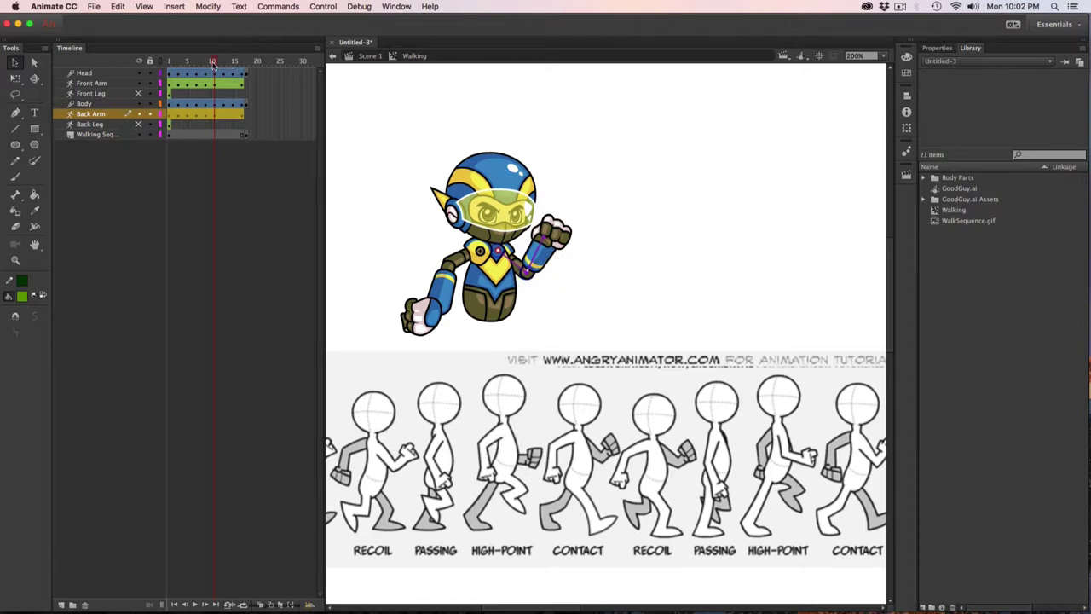
- At frame 13, rotate the front arm straight down, then check the poses at frame 16
left_click_drag(215, 63, 226, 63)
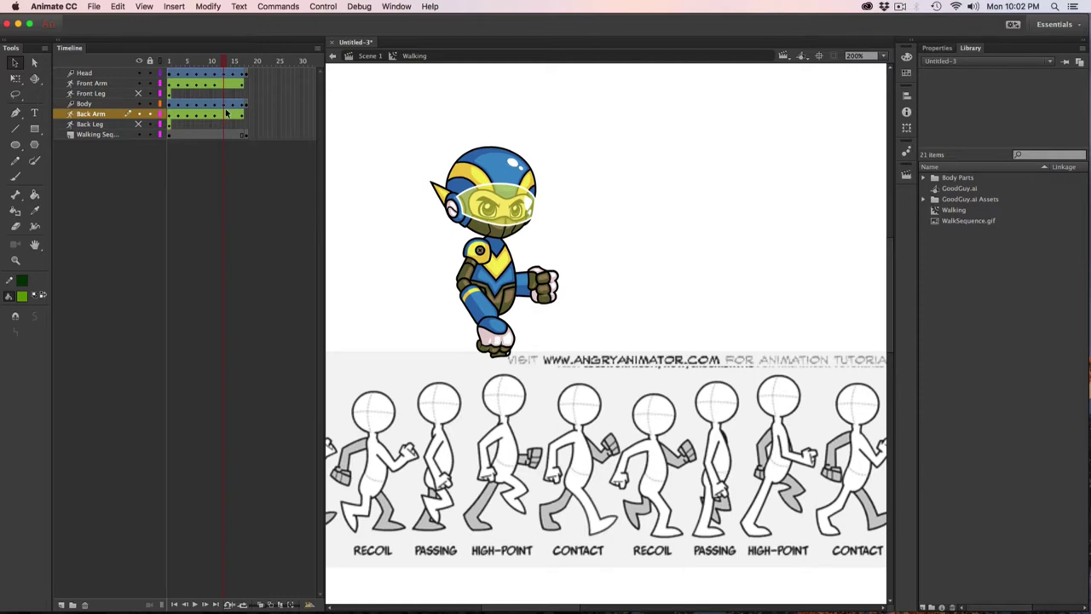
left_click(101, 83)
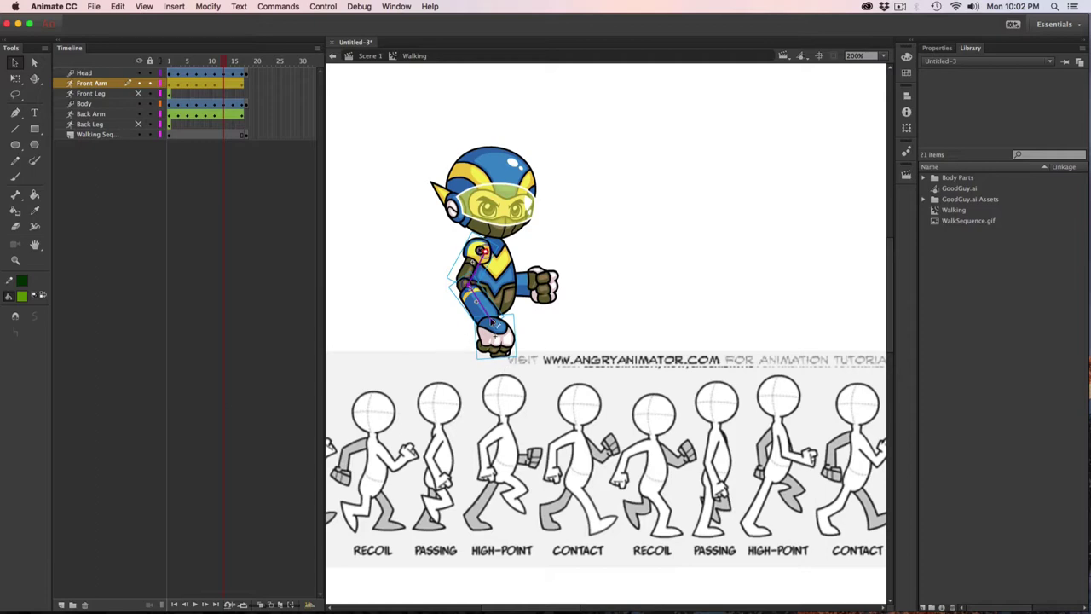
mouse_move(496, 324)
left_mouse_down()
mouse_move(526, 303)
mouse_move(508, 322)
left_mouse_up()
left_click(527, 305)
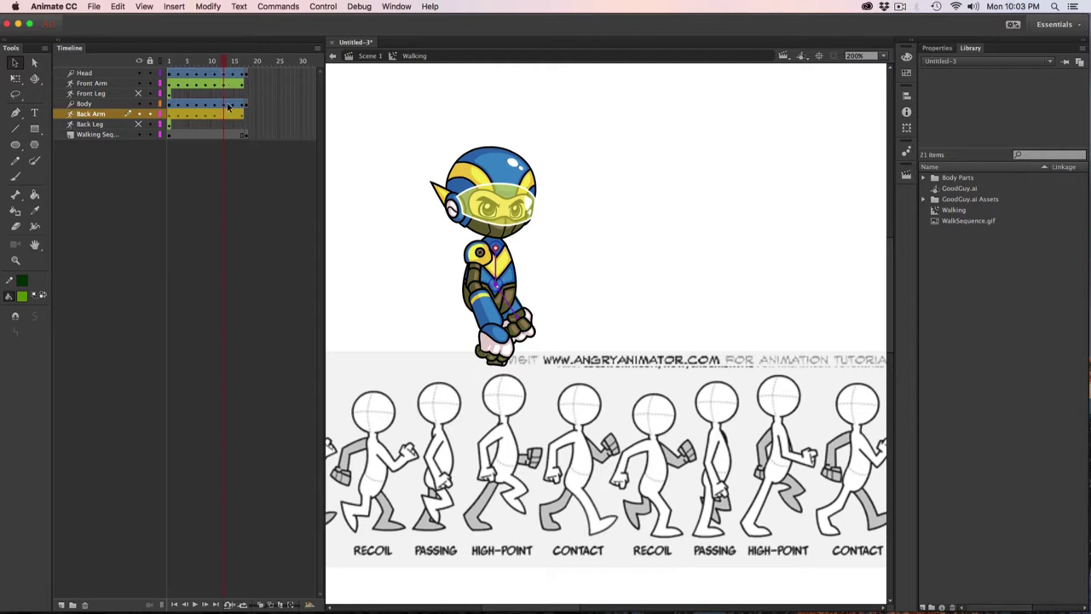
left_click(224, 63)
left_click_drag(225, 63, 235, 63)
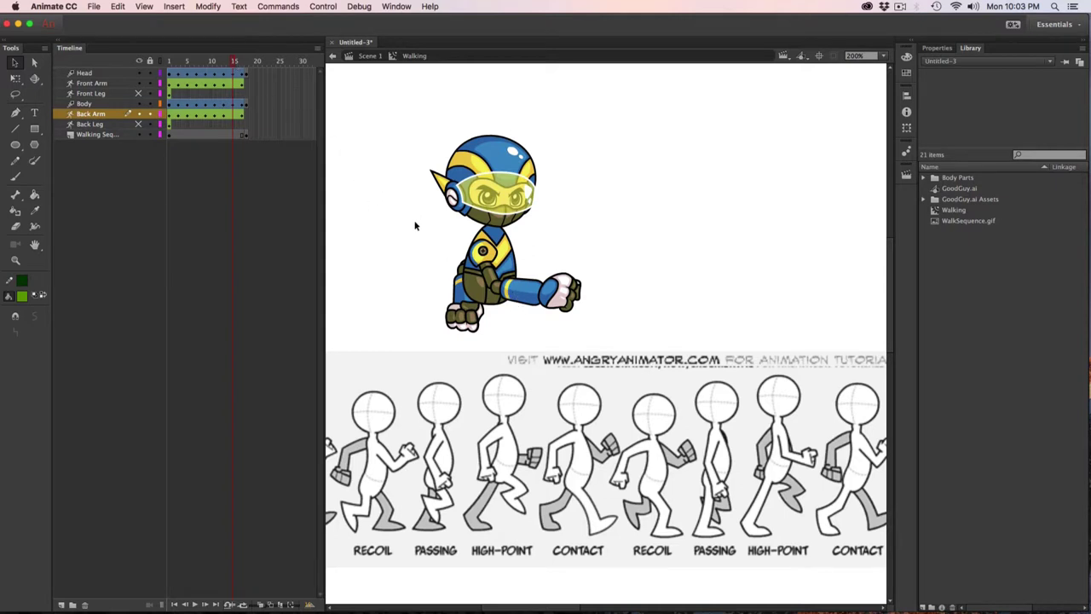
- Nudge the front arm up and rotate the back arm up toward the torso
left_click(100, 83)
key("Up")
key("Up")
key("Up")
key("Up")
key("Up")
key("Up")
key("Up")
key("Up")
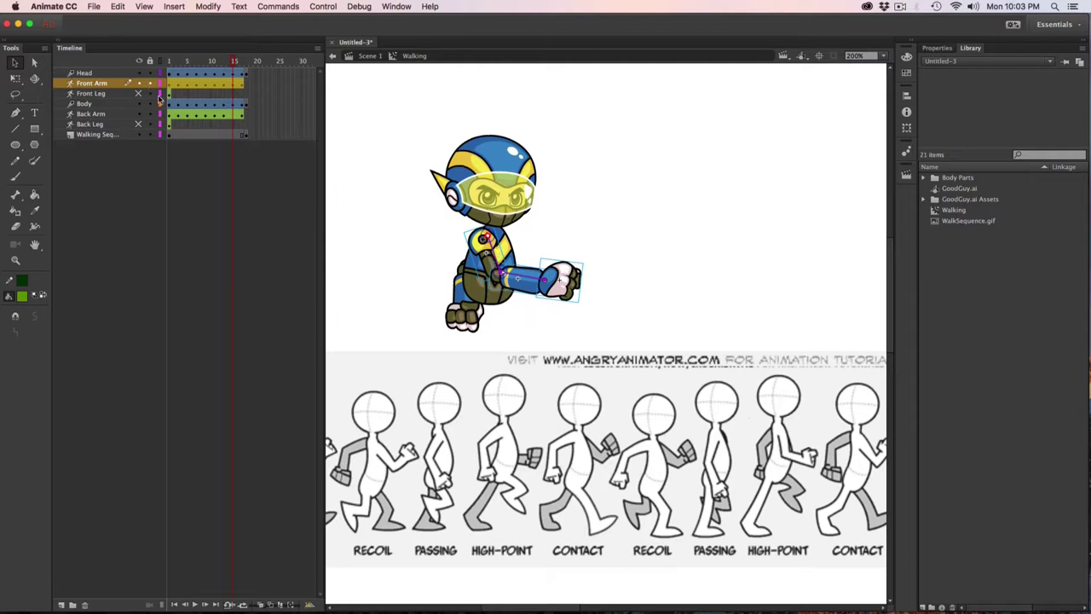
left_click(104, 114)
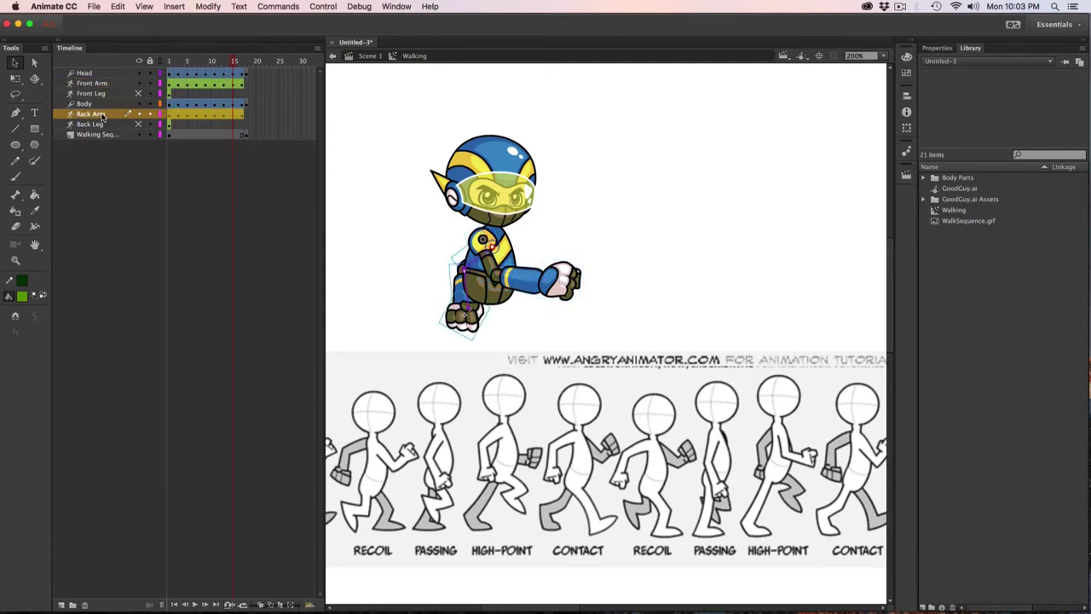
mouse_move(458, 279)
left_mouse_down()
mouse_move(467, 265)
mouse_move(457, 283)
mouse_move(458, 258)
left_mouse_up()
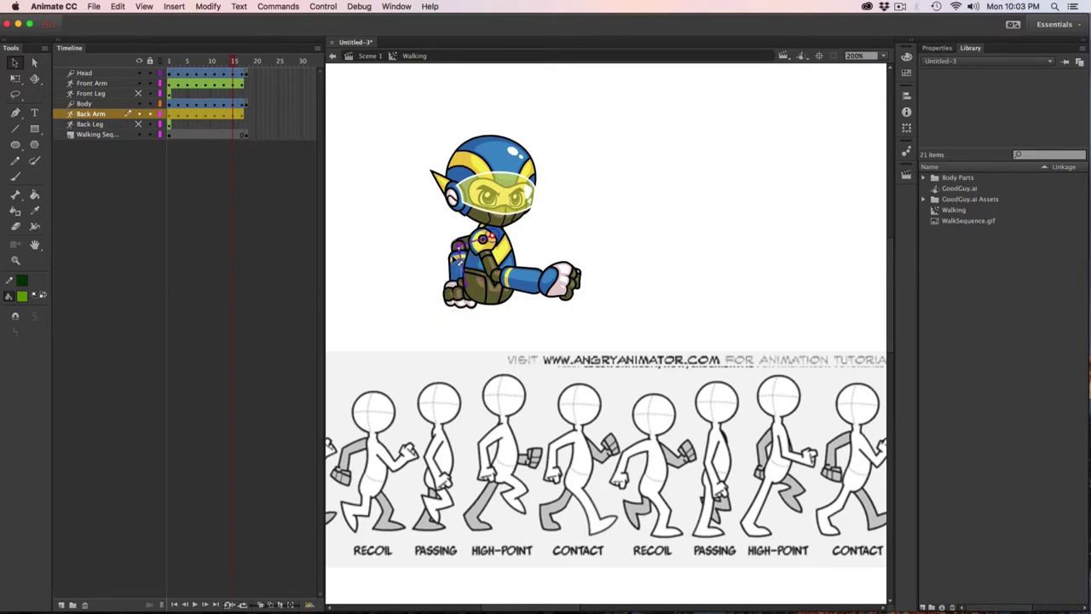
- Preview the arm swing with Loop playback enabled, then stop at frame 20
left_click(237, 63)
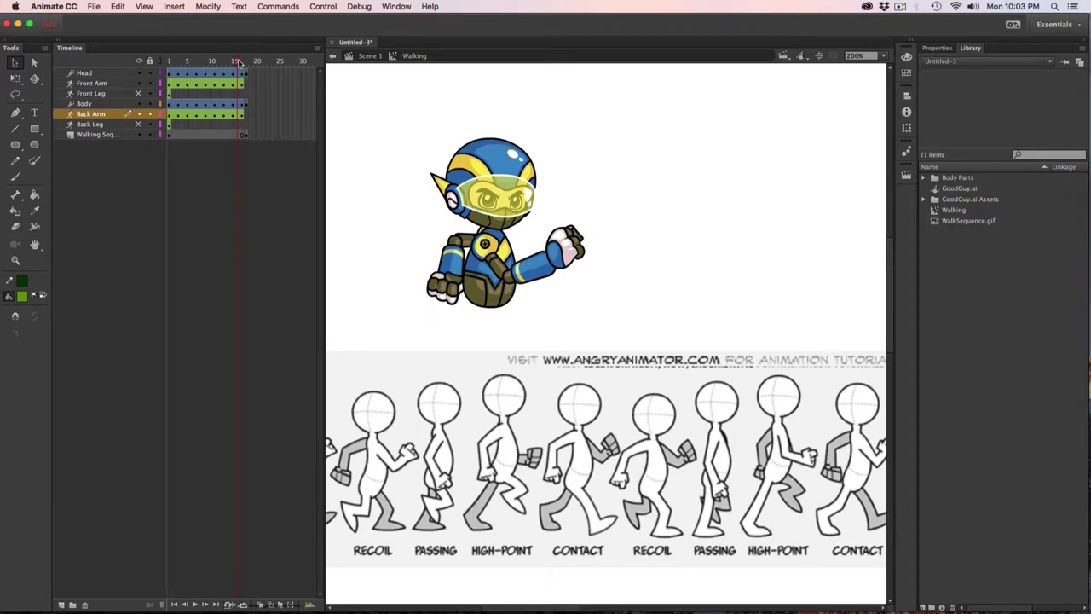
left_click_drag(238, 62, 243, 62)
key("Return")
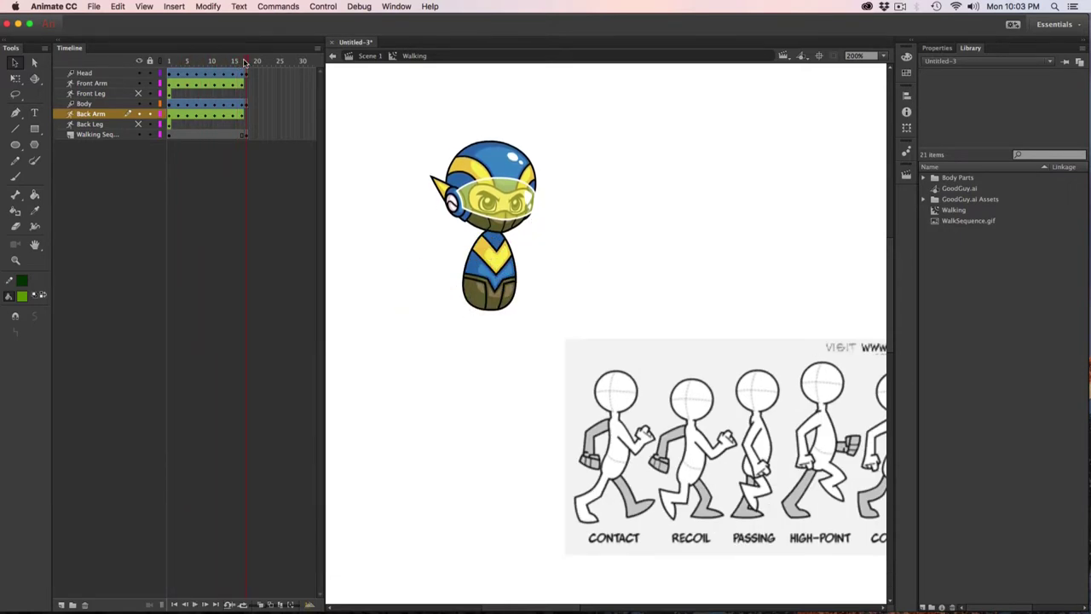
left_click(243, 603)
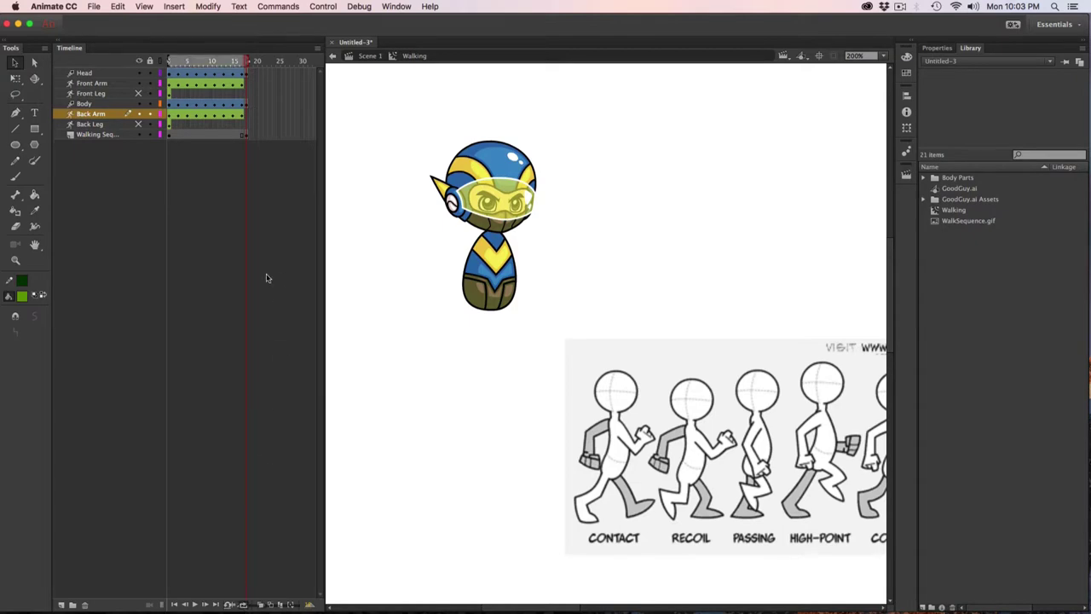
key("Return")
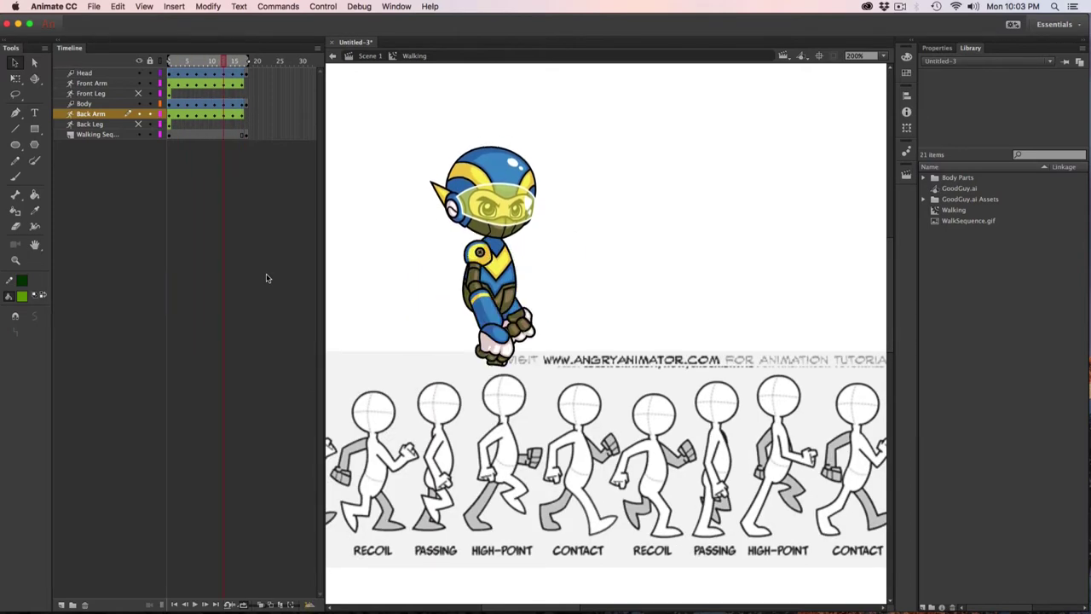
left_click_drag(248, 73, 256, 138)
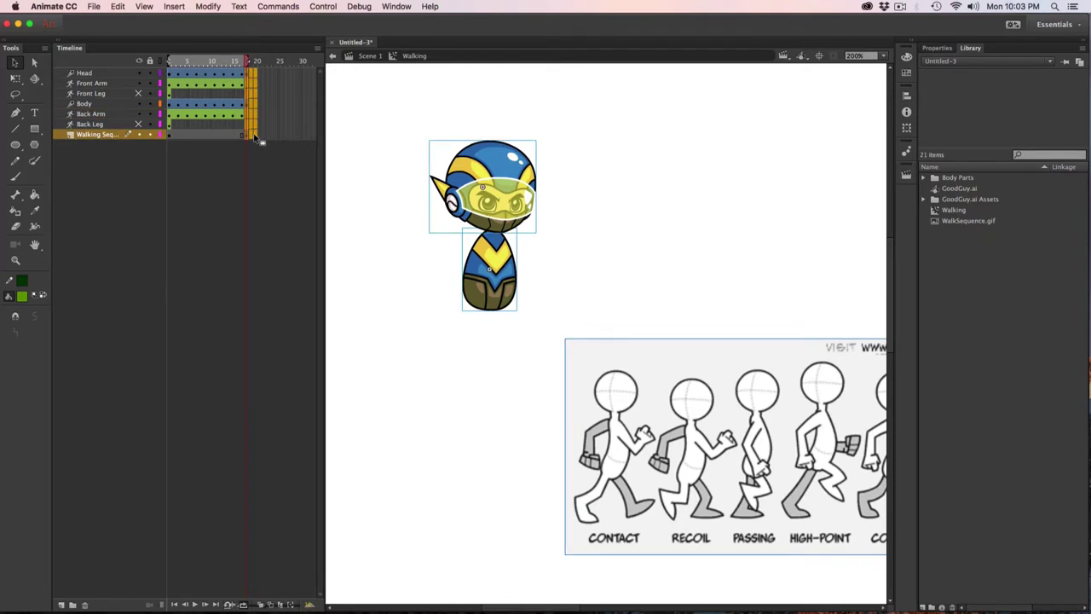
- Play and stop the walk animation, scrubbing frames 6 to 18 to check the motion
key("shift+F5")
left_click(276, 117)
key("Return")
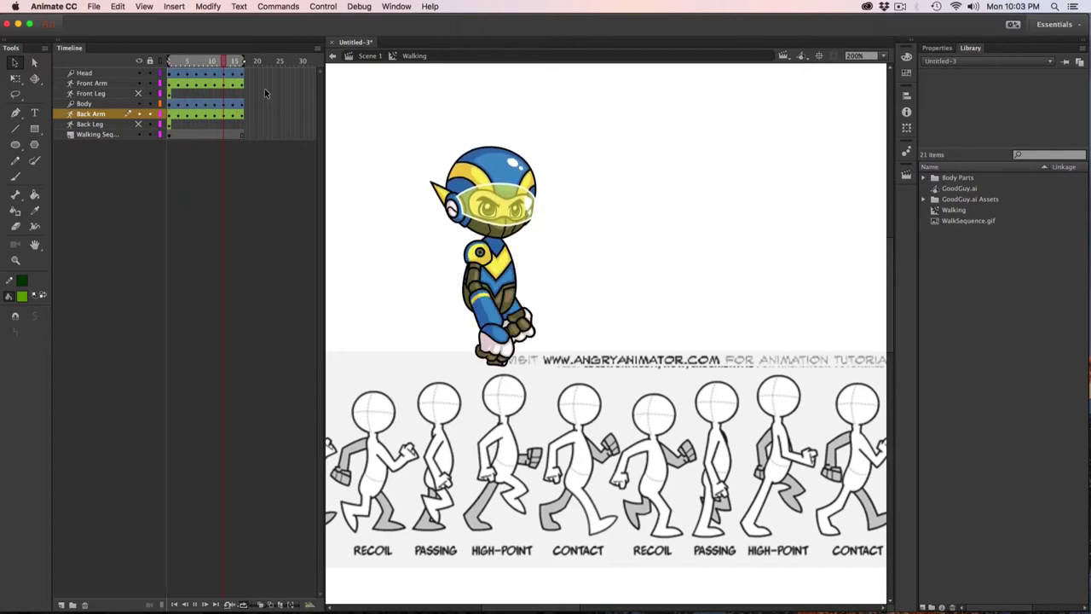
key("Return")
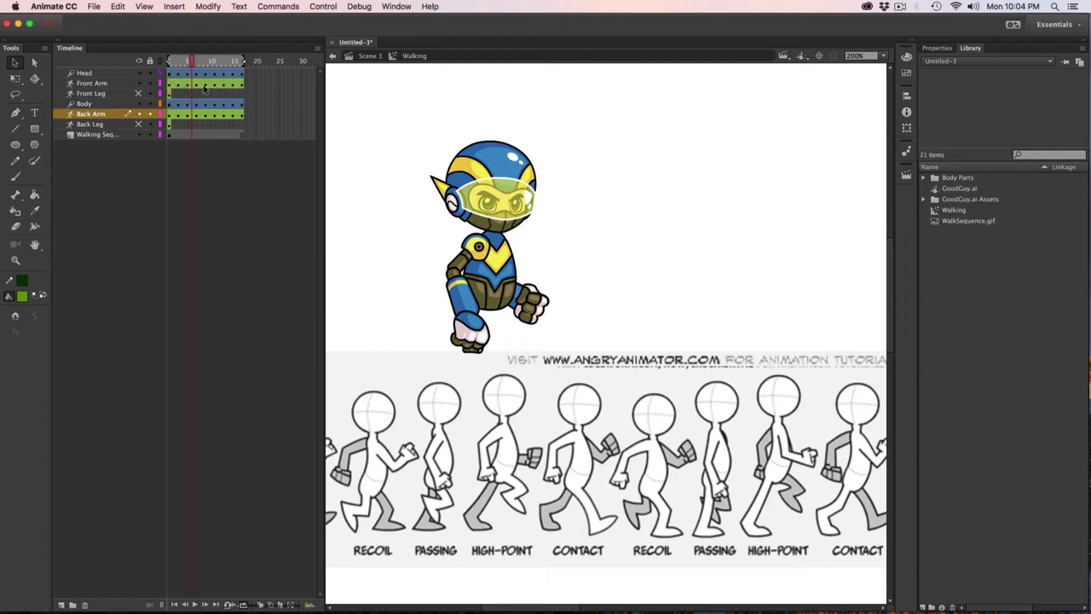
left_click_drag(193, 62, 123, 62)
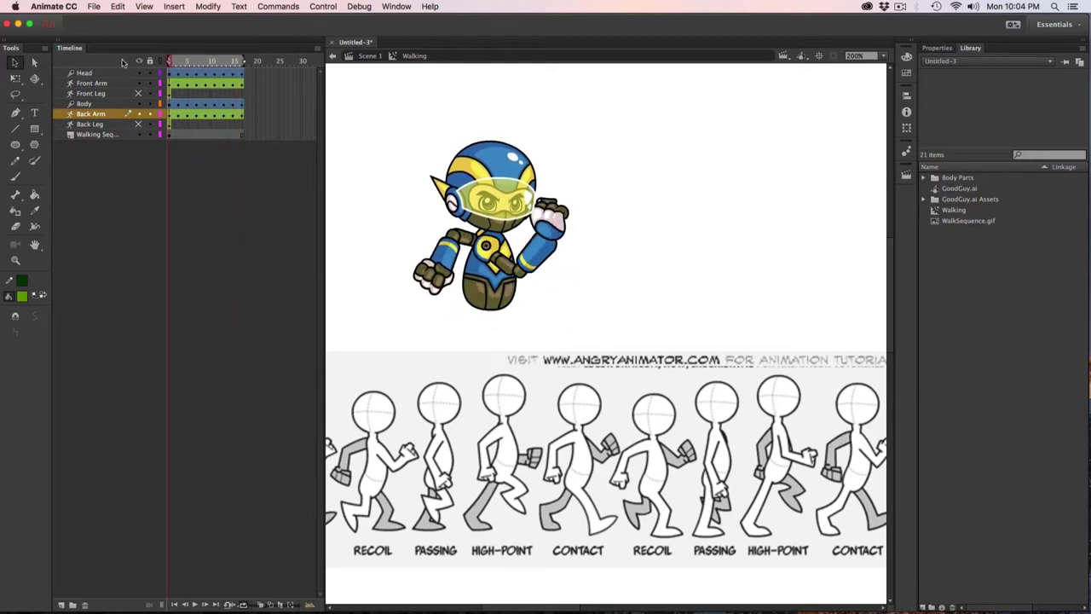
key("Return")
- Return to frame 1 and drag the walk-cycle reference image toward the lower right
left_click(170, 62)
left_click_drag(373, 372, 668, 405)
left_click(641, 331)
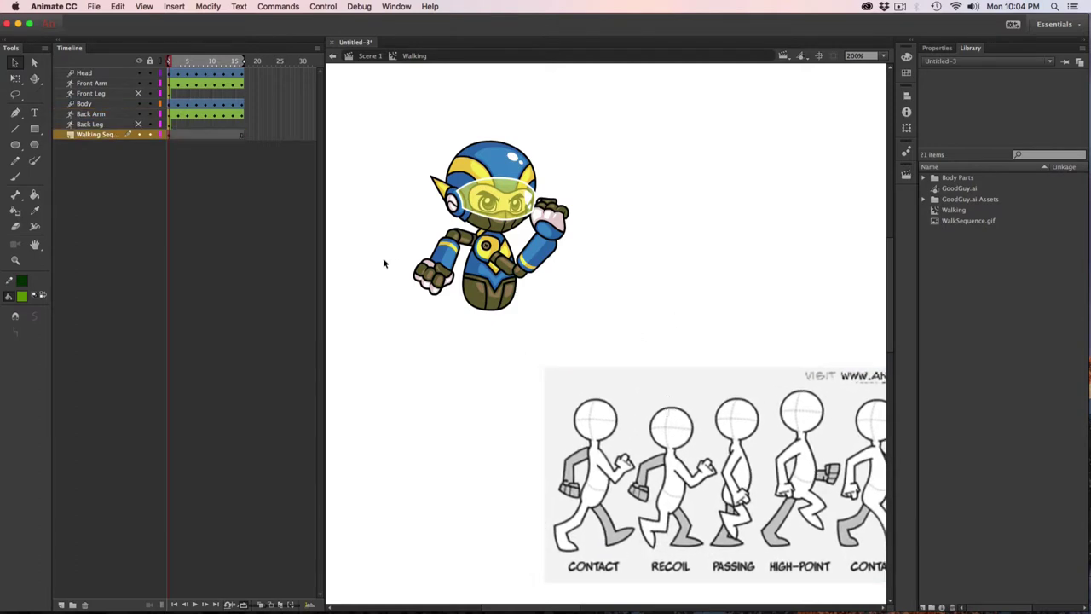
- Show the Front Leg and Back Leg layers and swing the front leg backward from the hip
left_click(137, 93)
left_click(139, 125)
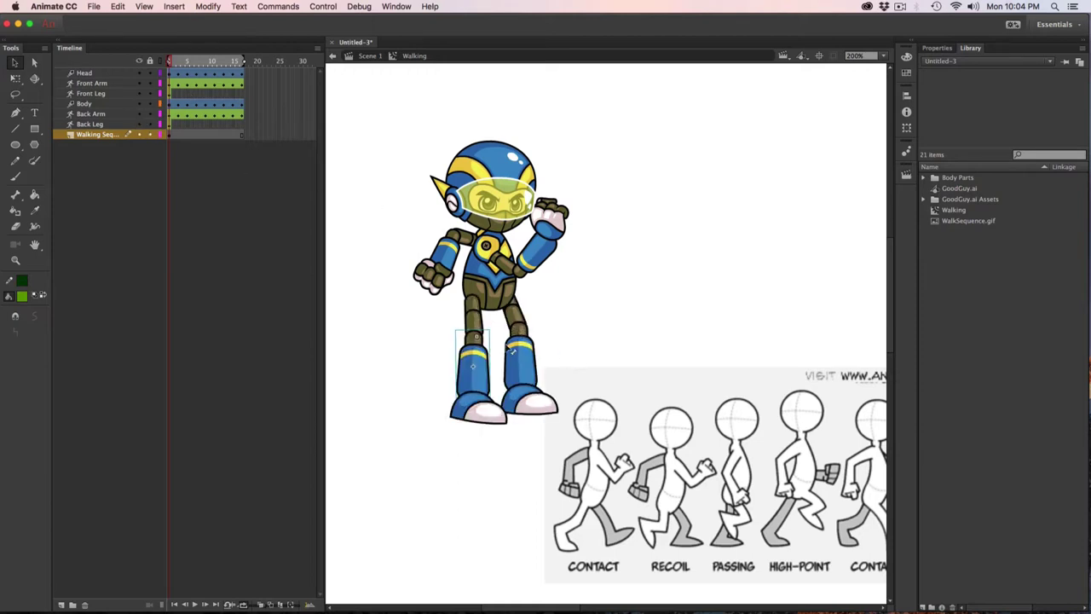
left_click(100, 94)
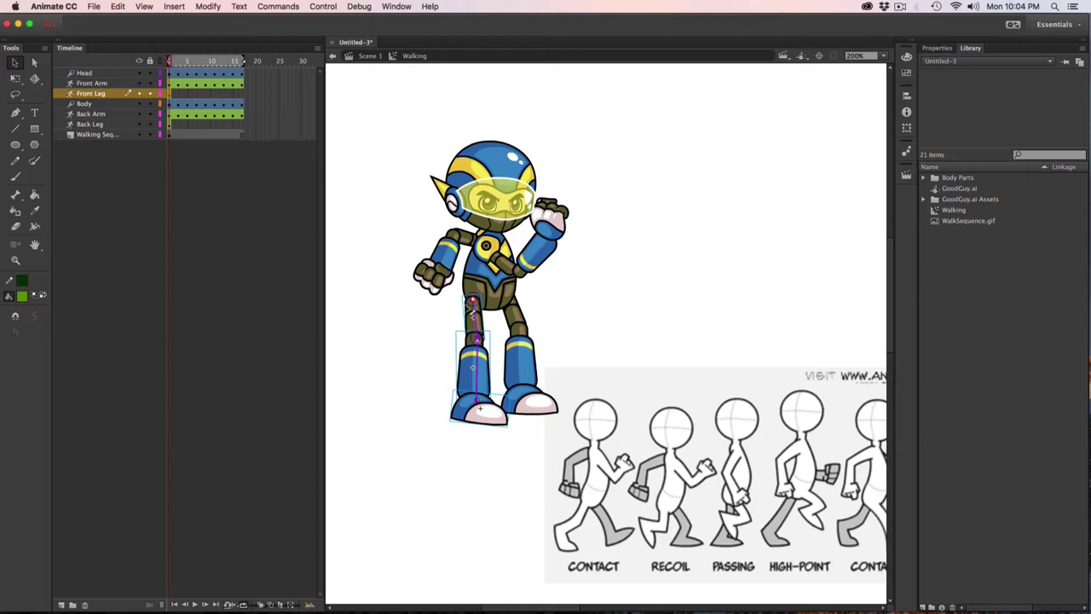
left_click_drag(484, 329, 454, 386)
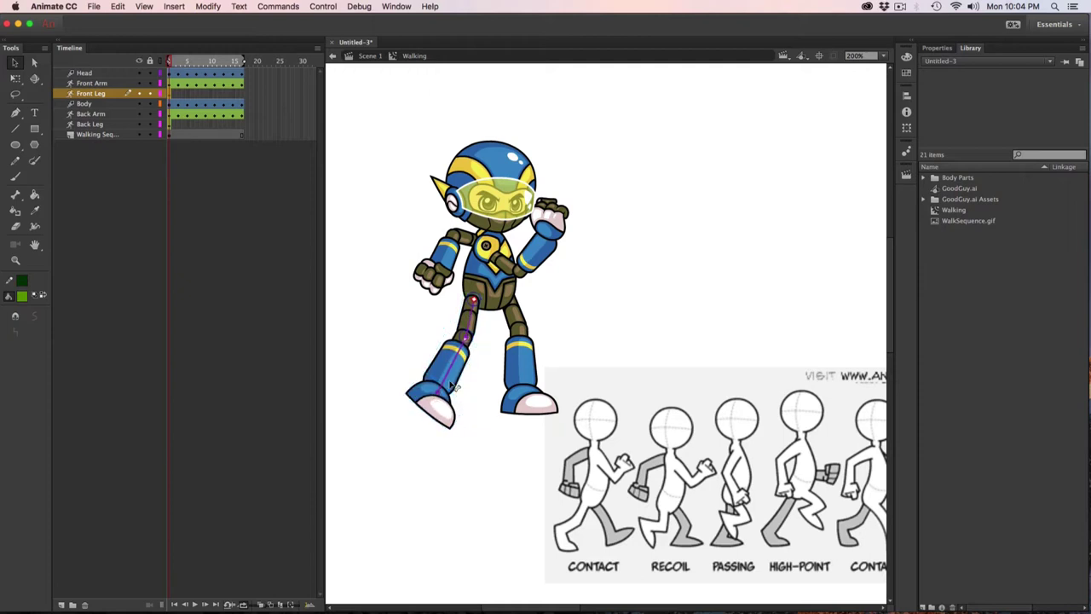
- Push the back lower leg down and forward to complete the stride
left_click(529, 329)
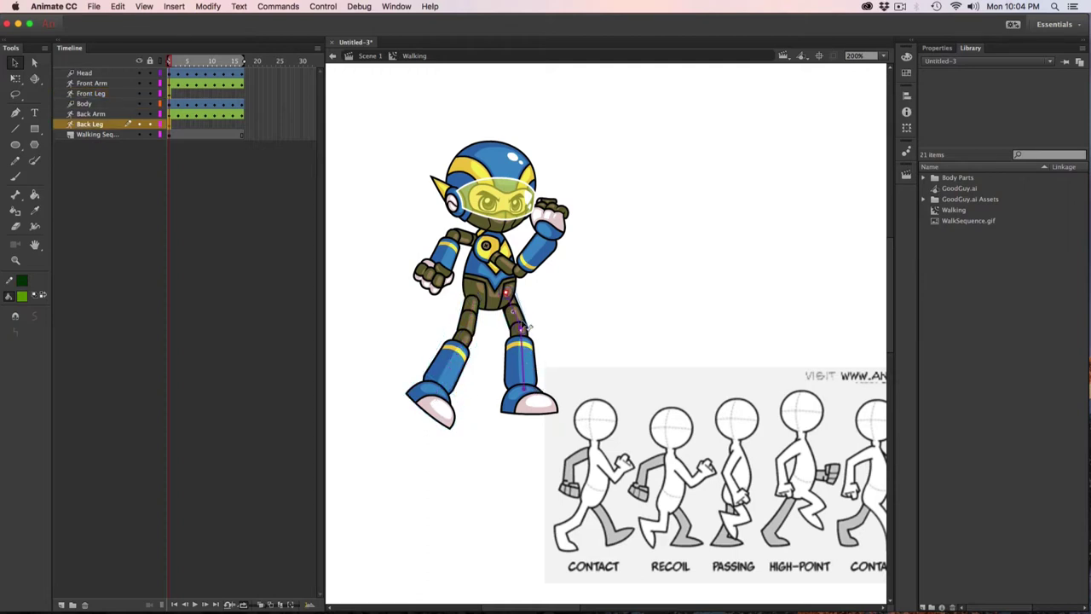
left_click_drag(526, 324, 545, 344)
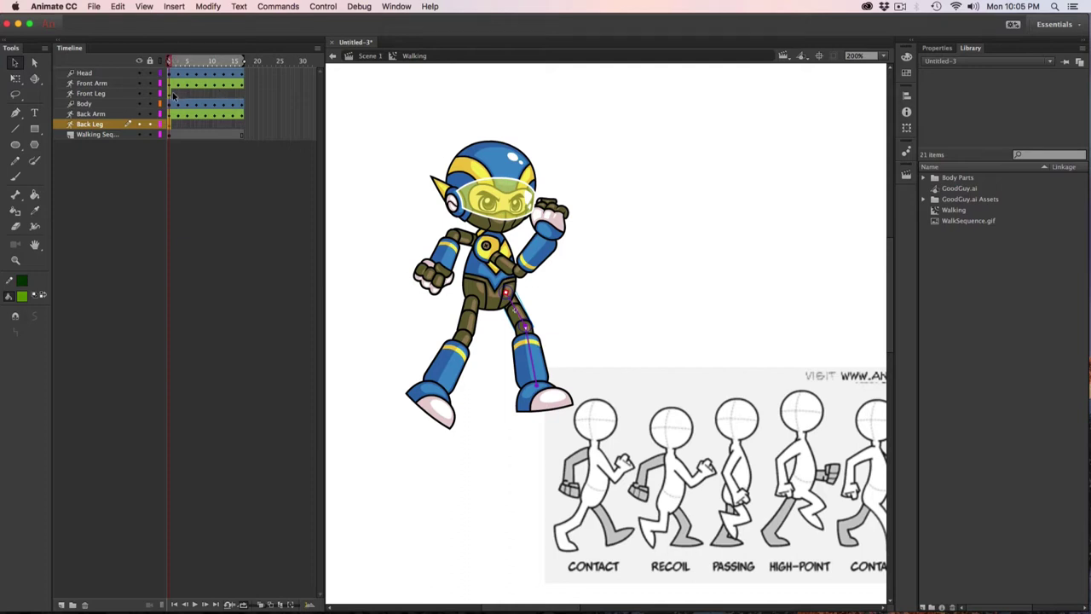
left_click(242, 97)
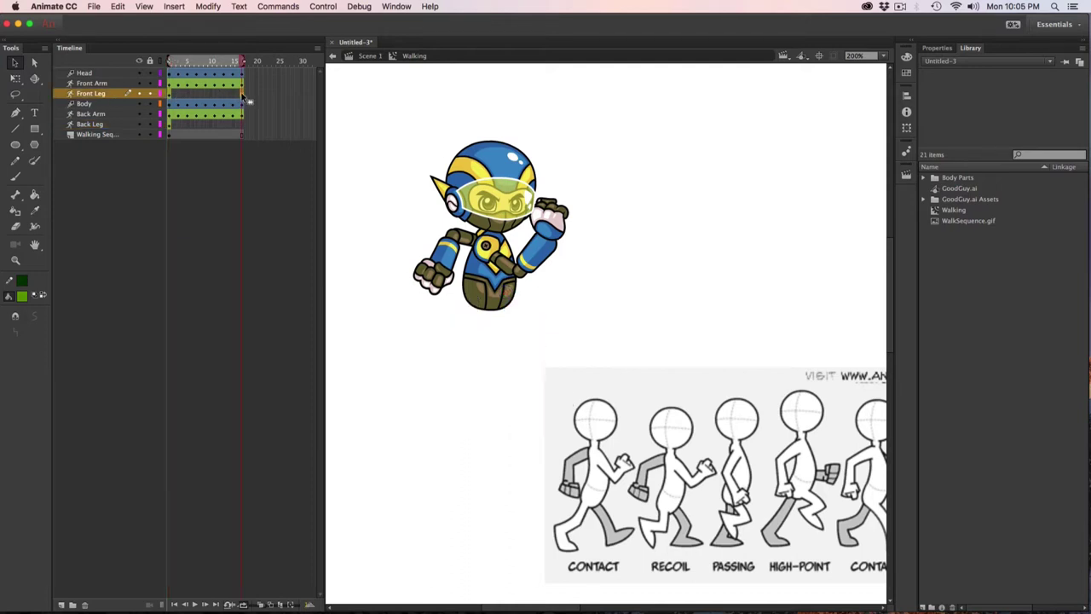
- Extend the Front Leg and Back Leg layers to frame 15, turn off onion skinning, and return to about frame 10
key("F6")
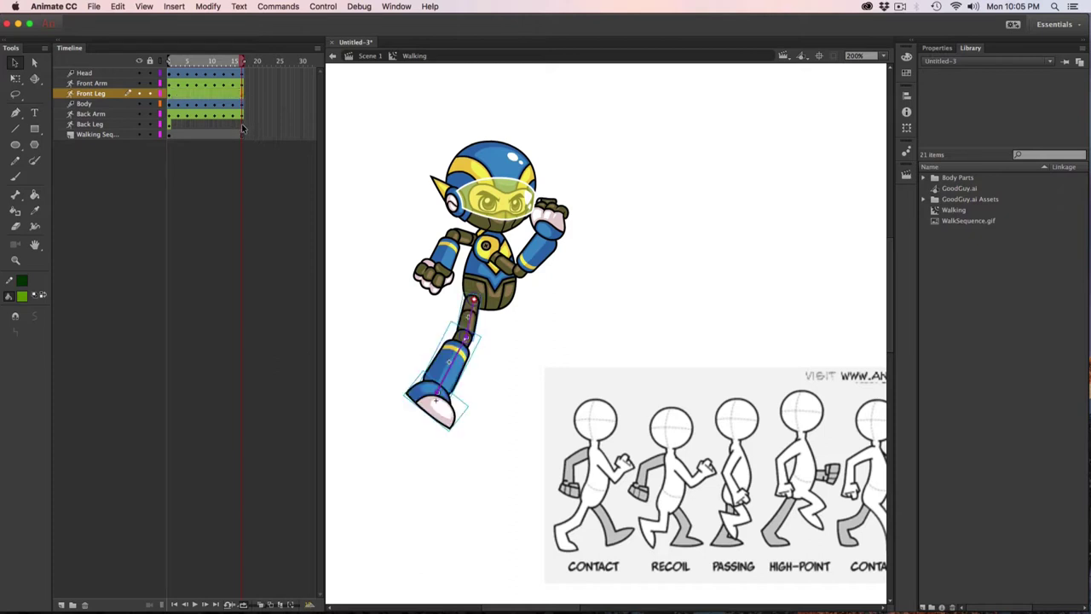
left_click(242, 125)
key("F6")
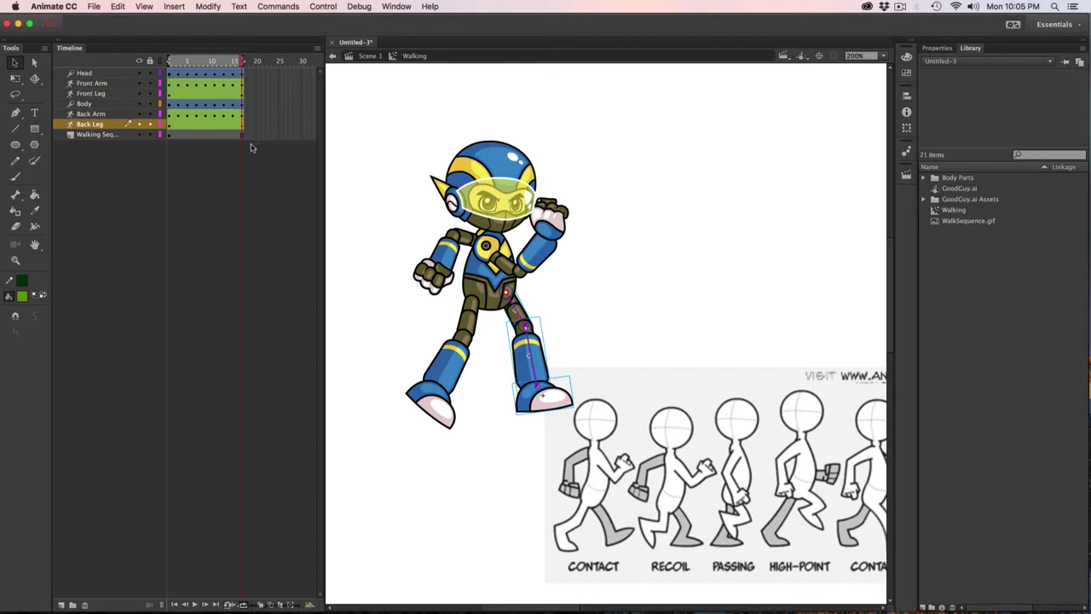
left_click(244, 94)
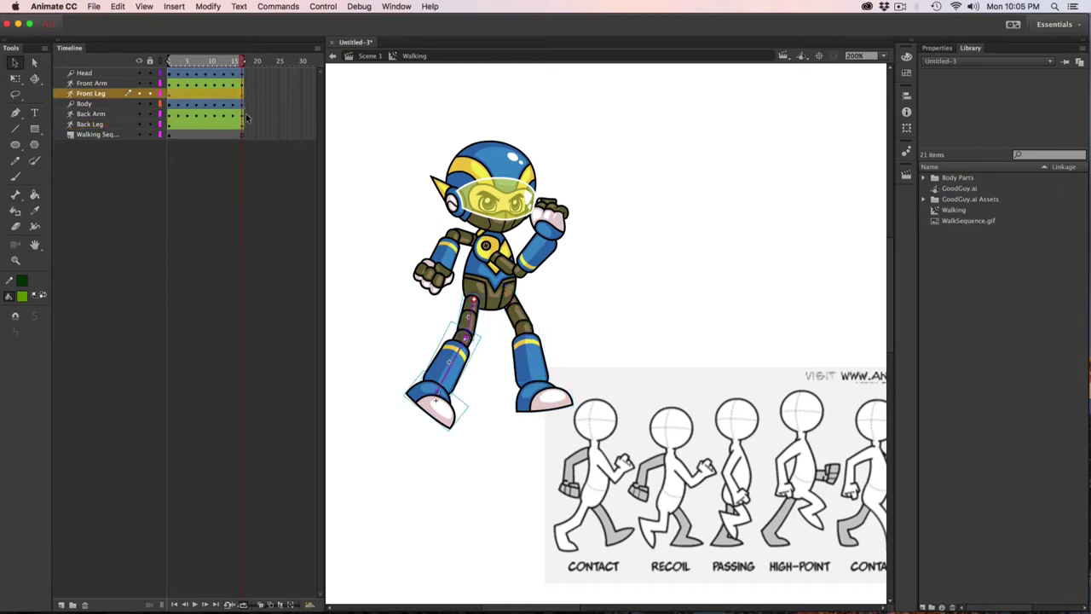
left_click(243, 124)
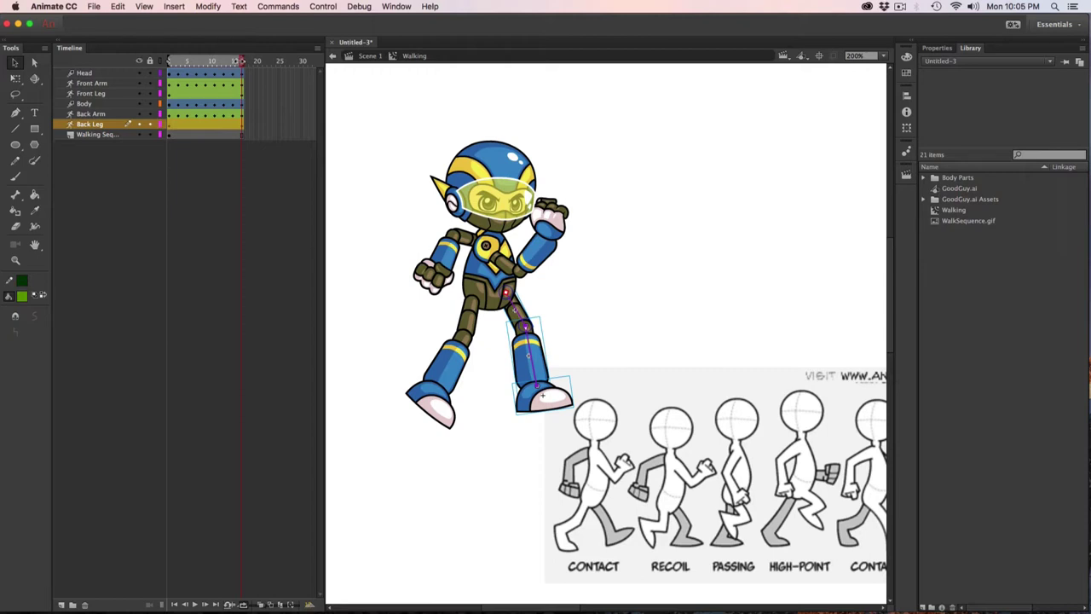
left_click(244, 605)
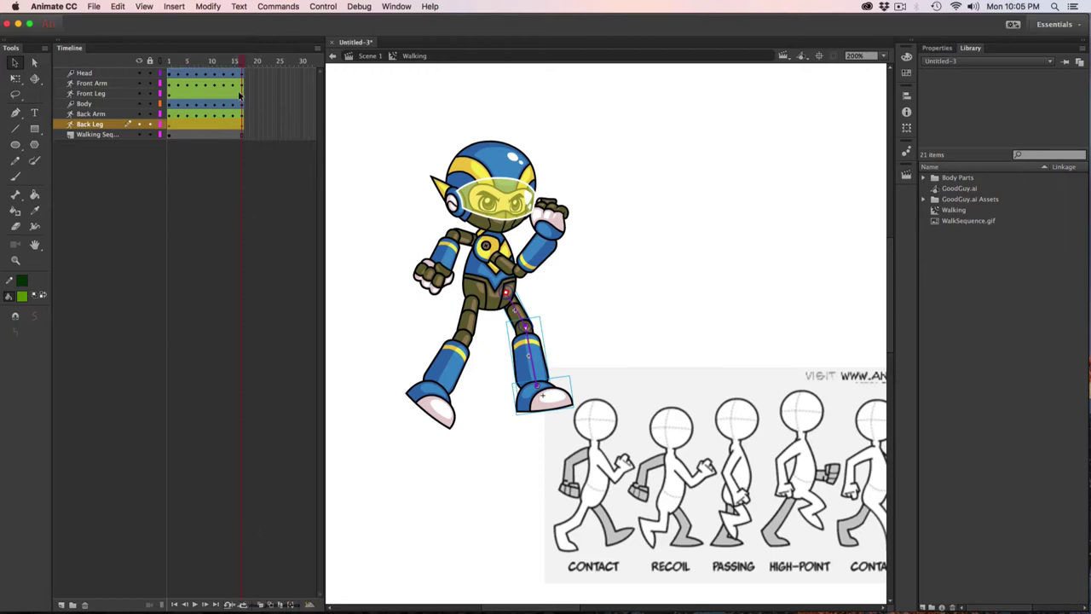
left_click_drag(243, 64, 208, 62)
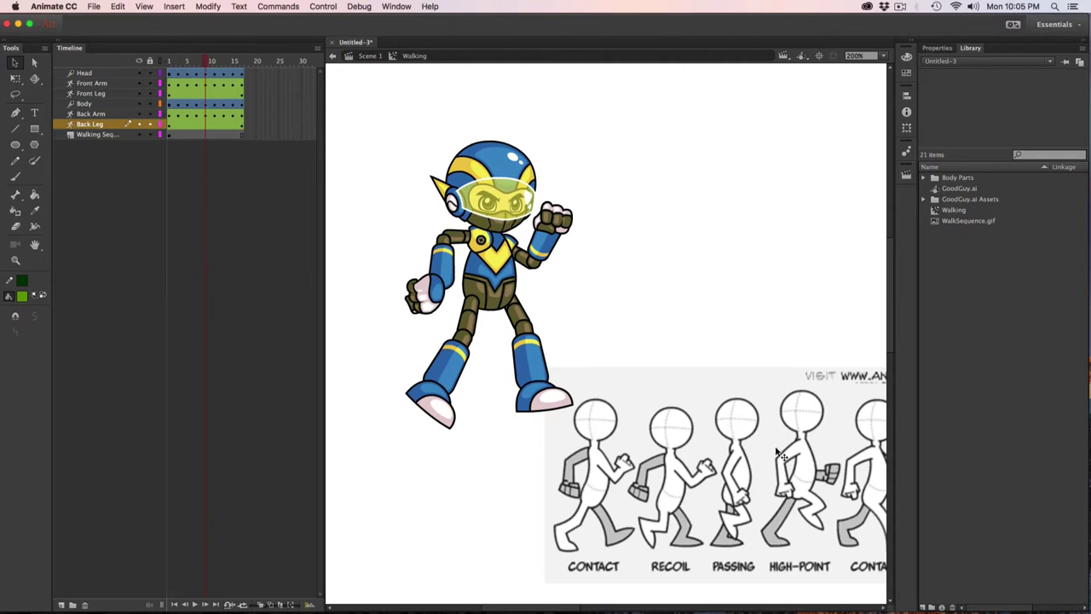
- Shift the reference image left, then swing the front leg forward with the knee bent
left_click_drag(778, 449, 534, 439)
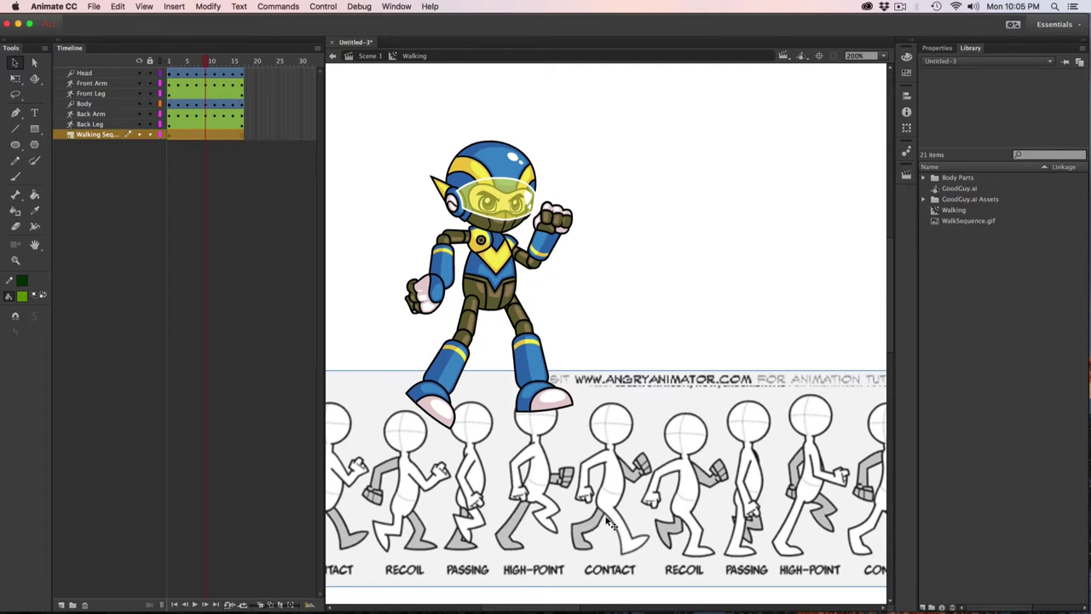
left_click(91, 93)
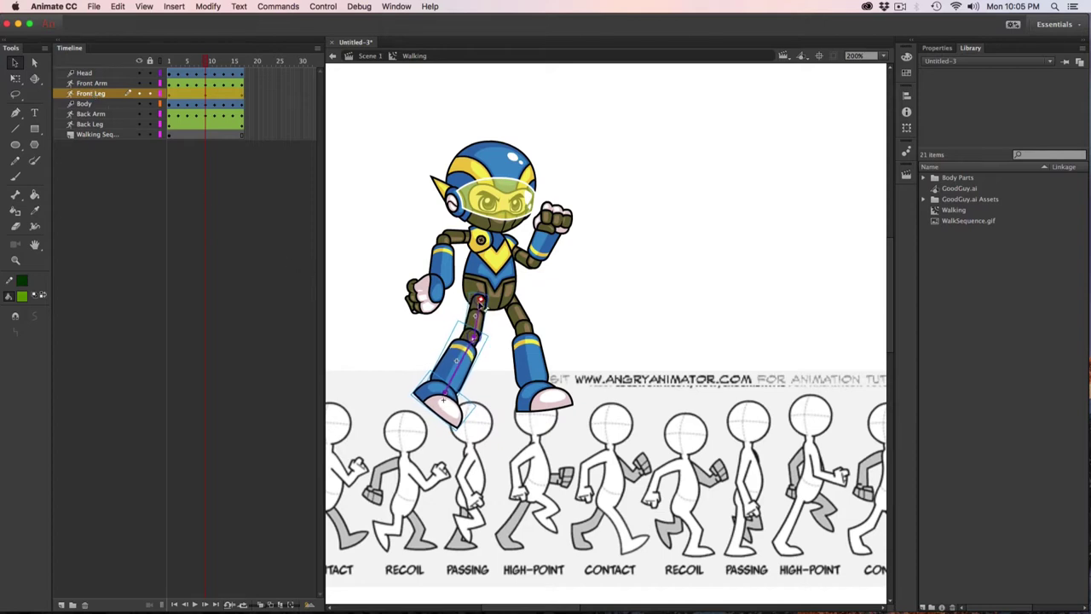
left_click_drag(489, 326, 505, 322)
left_click_drag(530, 356, 573, 397)
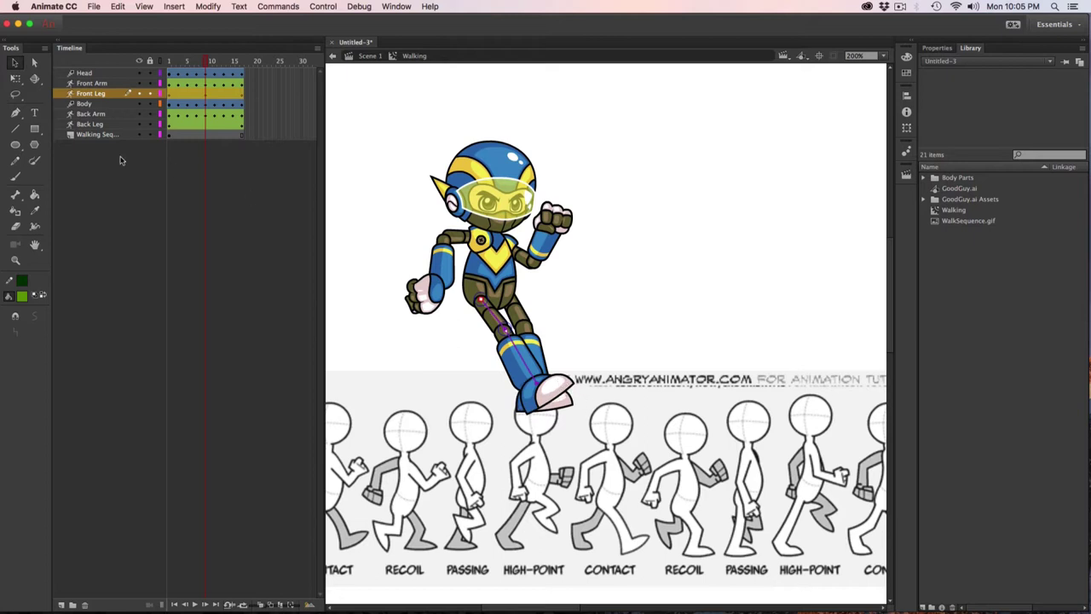
- Swing the back leg forward in front of the body and scrub to preview the walk
left_click(106, 126)
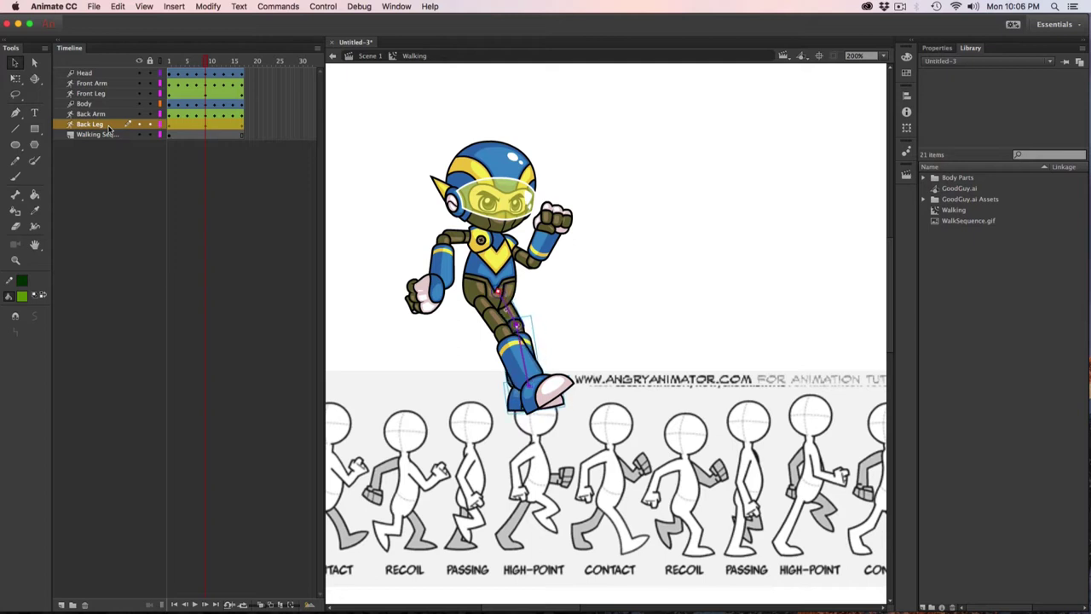
left_click_drag(520, 320, 484, 376)
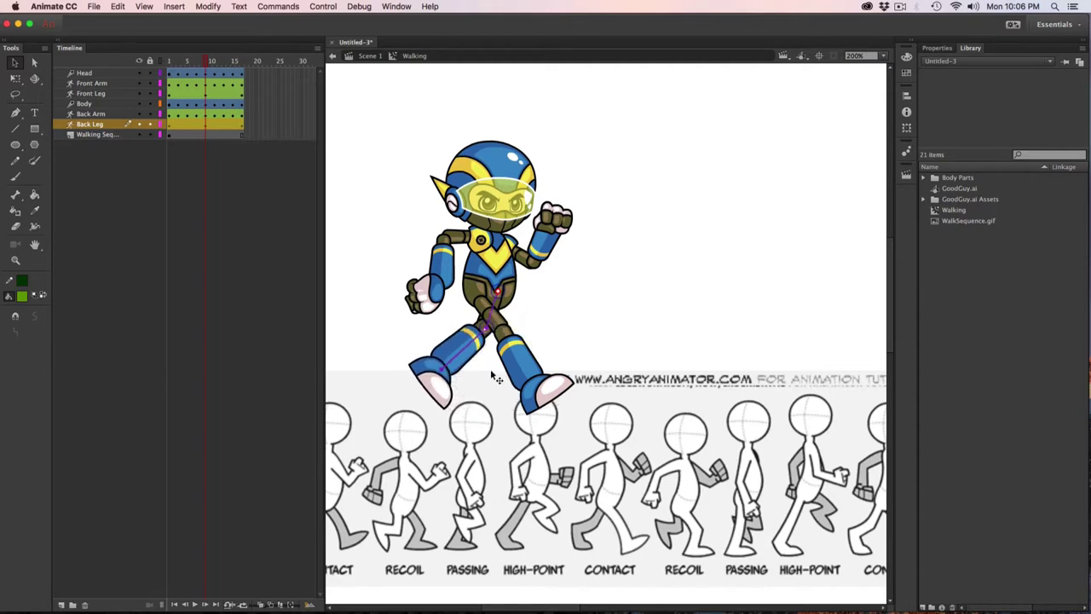
left_click_drag(204, 61, 252, 84)
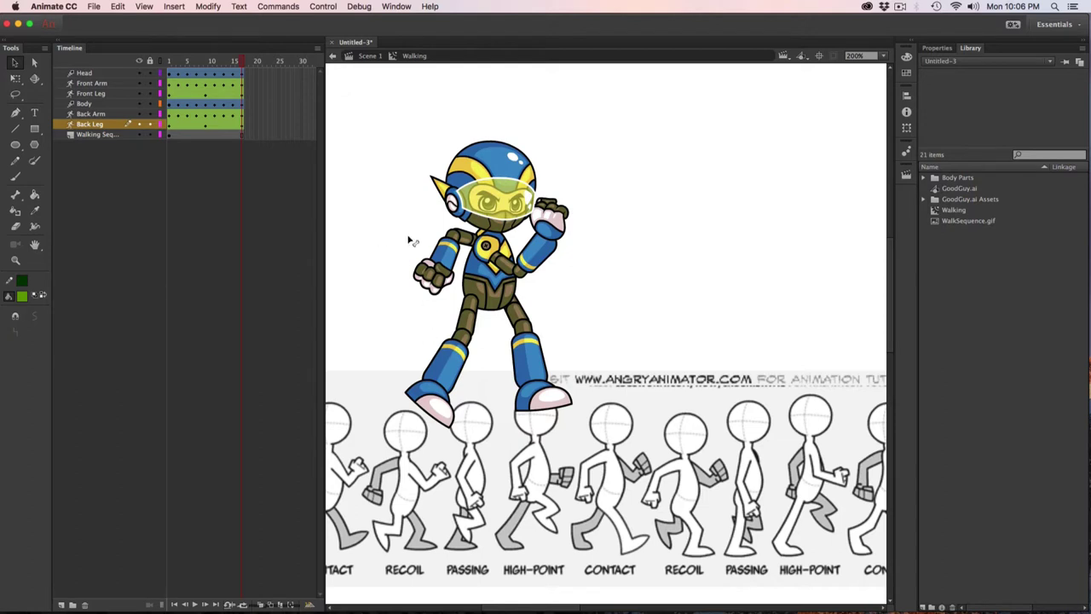
- Return to frame 1, pan the stage, and shift the walk-cycle reference sheet right
left_click(169, 63)
left_click_drag(169, 63, 182, 62)
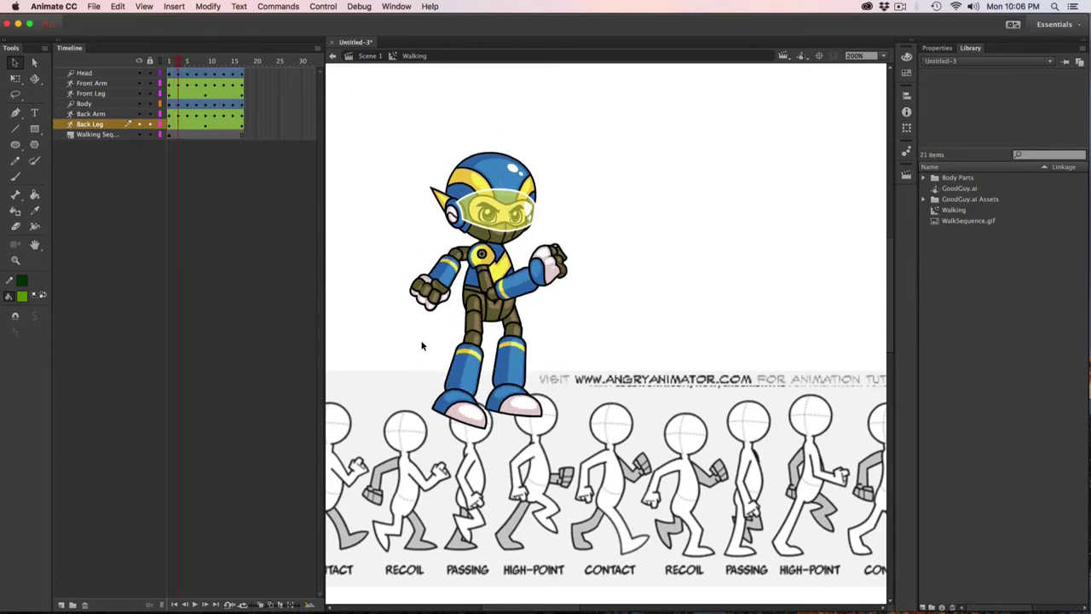
left_click_drag(409, 341, 513, 338)
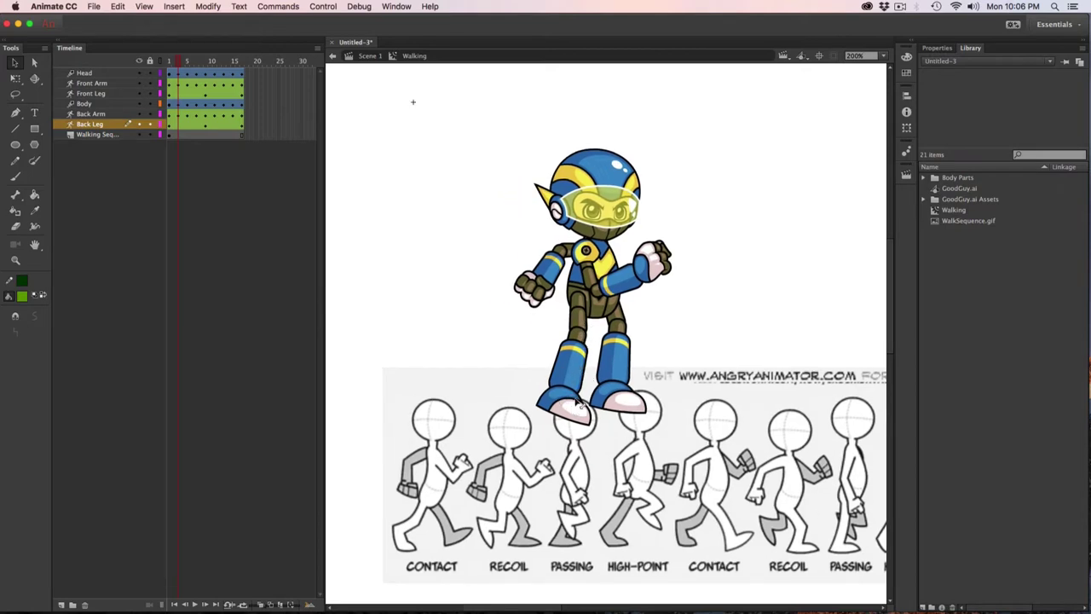
left_click_drag(507, 561, 730, 534)
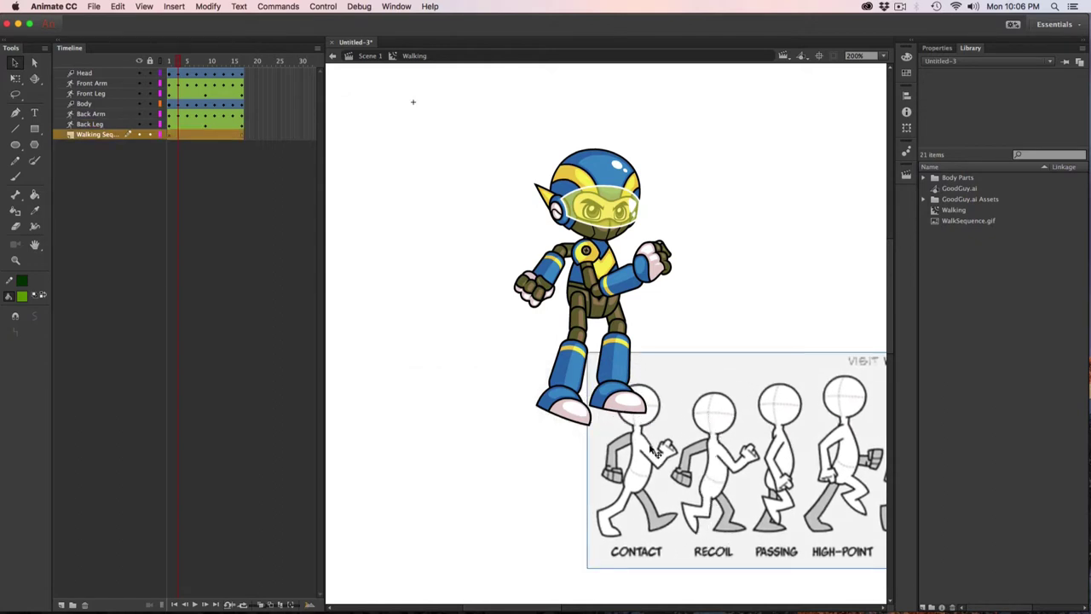
- Raise the front leg forward to nearly horizontal at the hip
left_click(536, 366)
left_click(575, 373)
left_click_drag(581, 384, 551, 368)
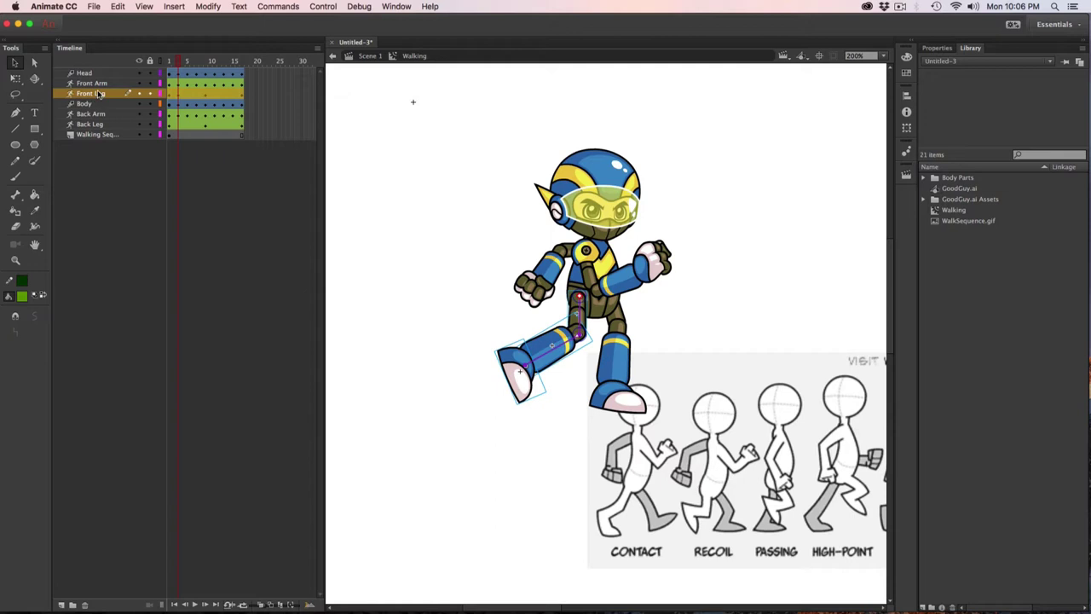
key("cmd+z")
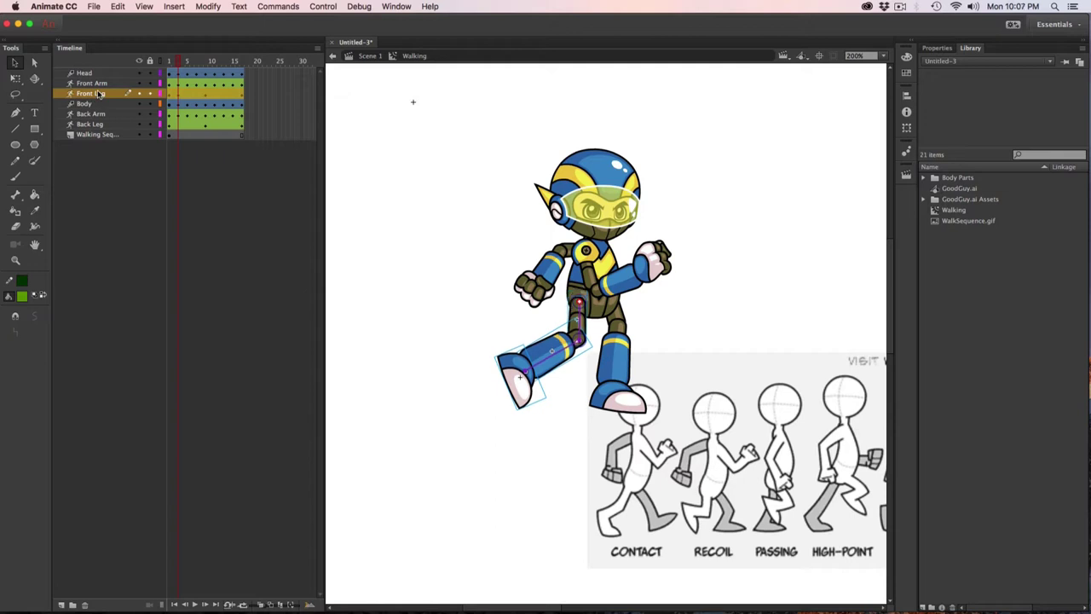
key("super+z")
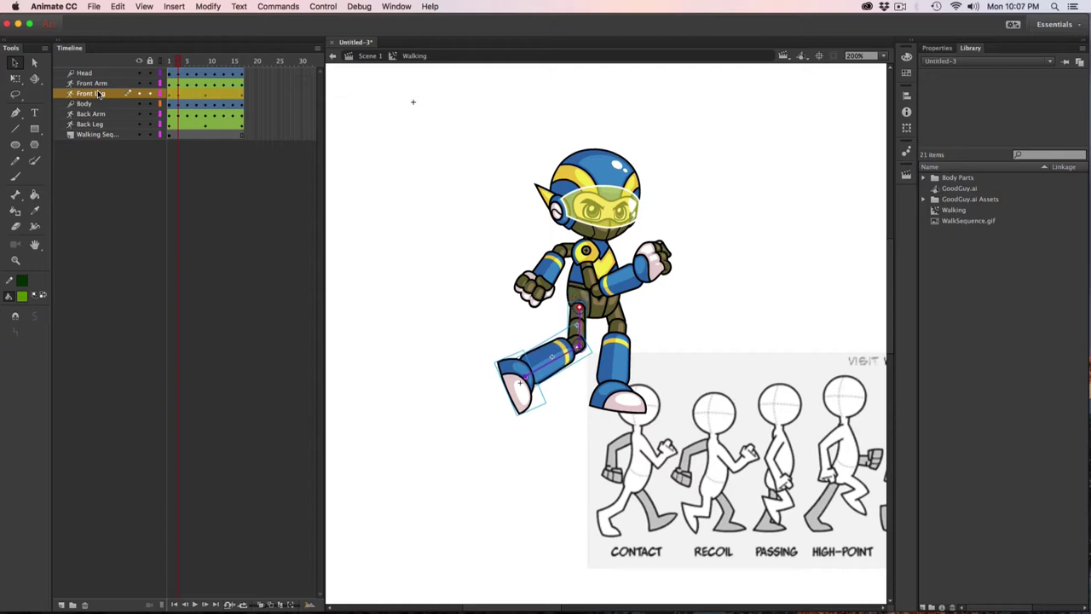
left_click(464, 312)
left_click(552, 353)
left_click_drag(552, 354, 552, 343)
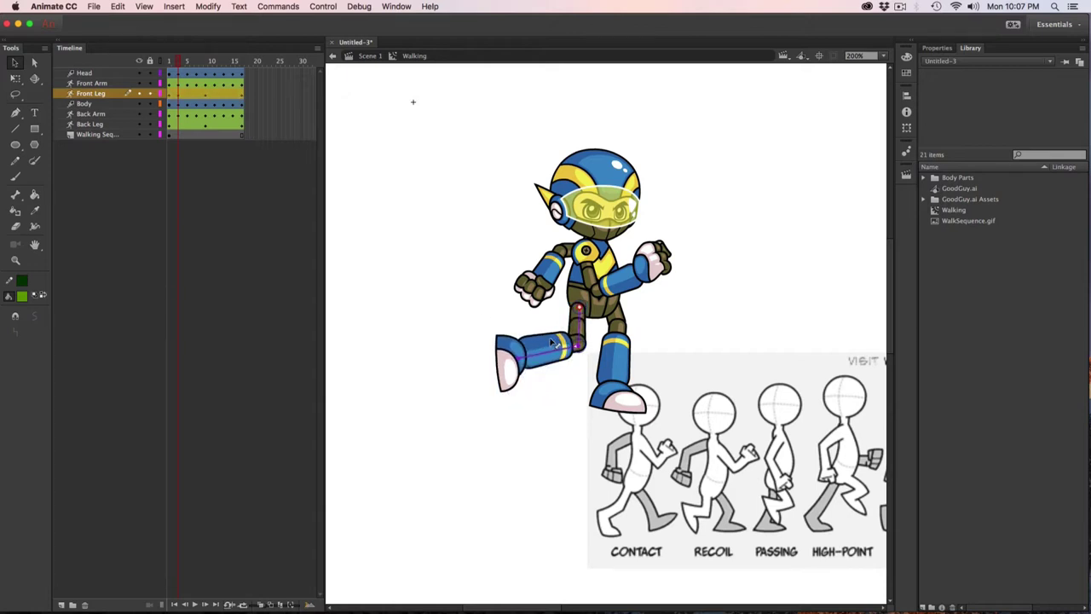
- Plant the back leg nearly straight beneath the body with the foot down
left_click(101, 128)
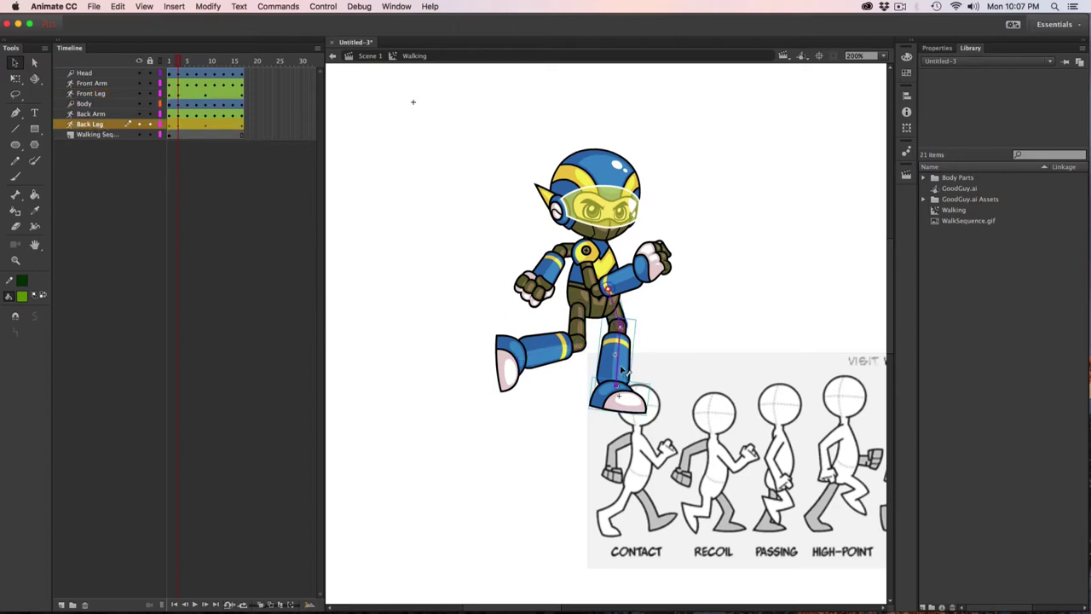
left_click_drag(623, 372, 618, 382)
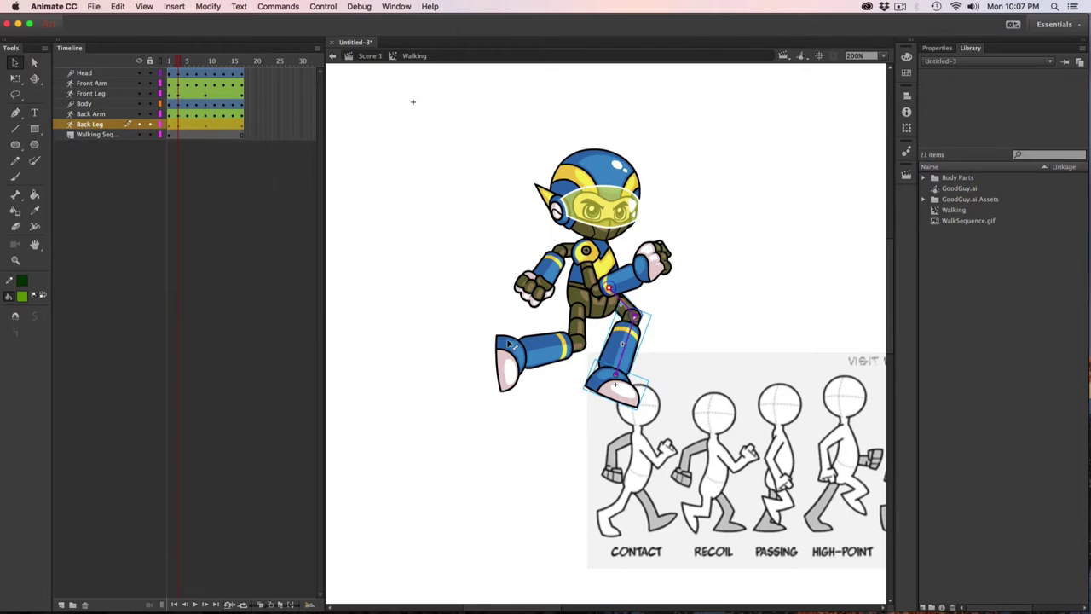
left_click_drag(615, 385, 614, 395)
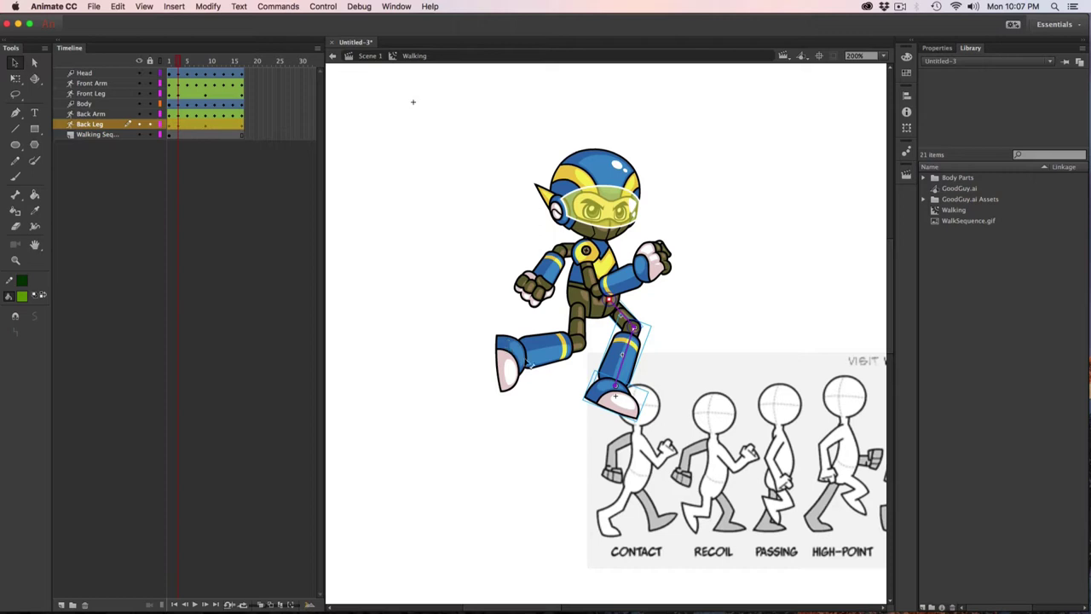
left_click_drag(640, 368, 660, 389)
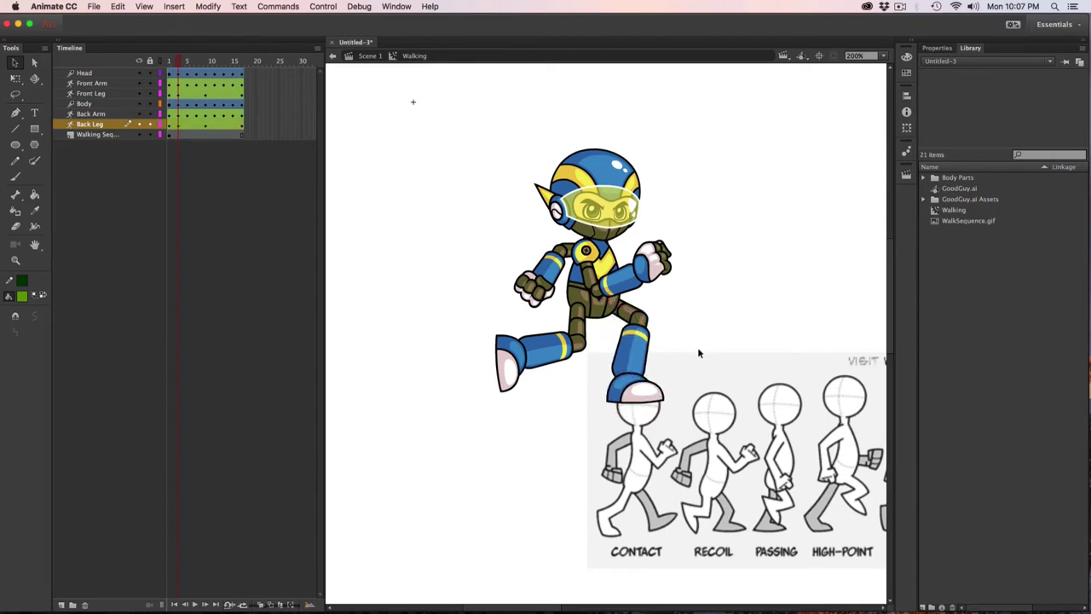
- At frame 5, hide the Front Arm and Back Arm layers while keeping both legs visible
left_click(186, 63)
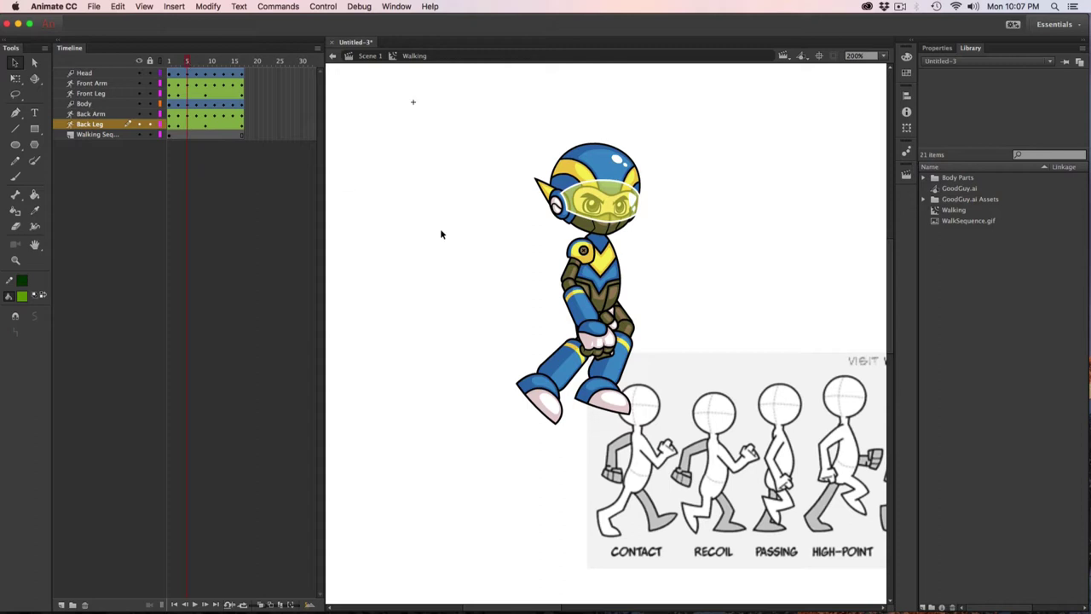
scroll(650, 307, "right", 5)
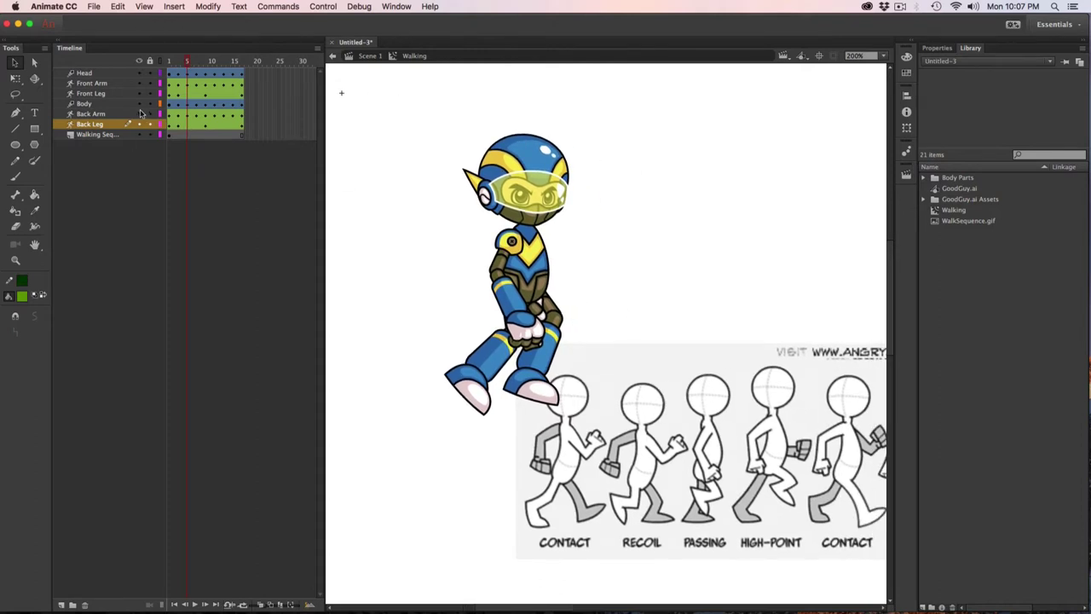
left_click(139, 83)
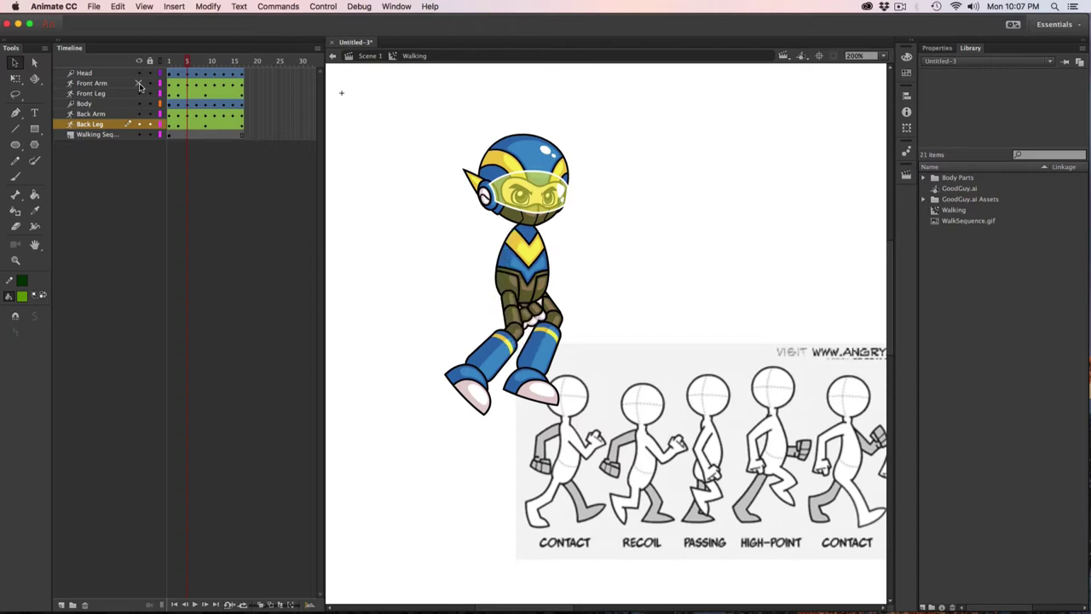
left_click(139, 93)
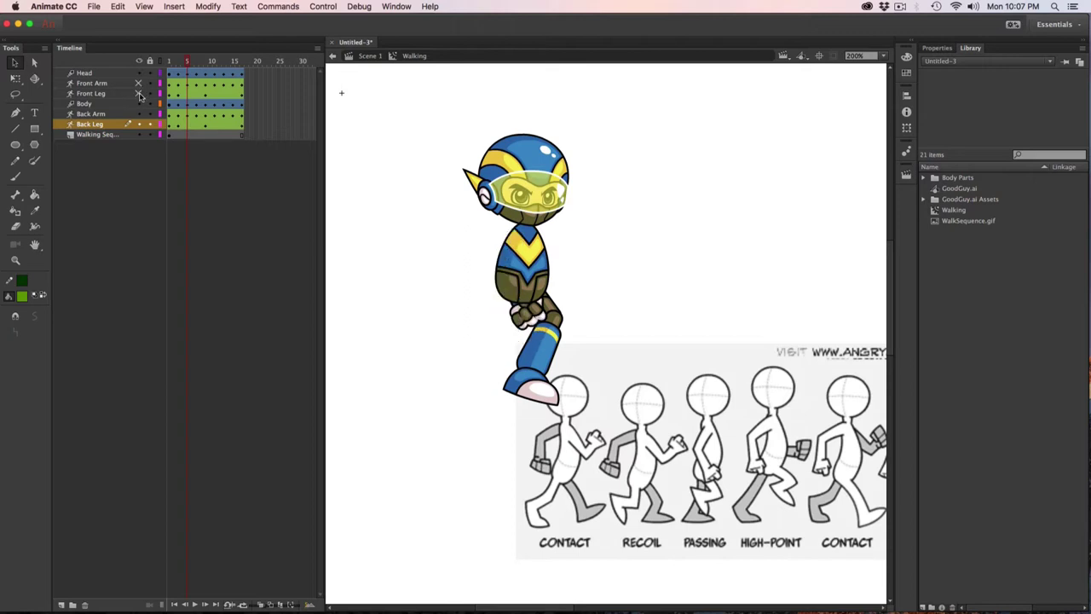
left_click(139, 95)
left_click(139, 114)
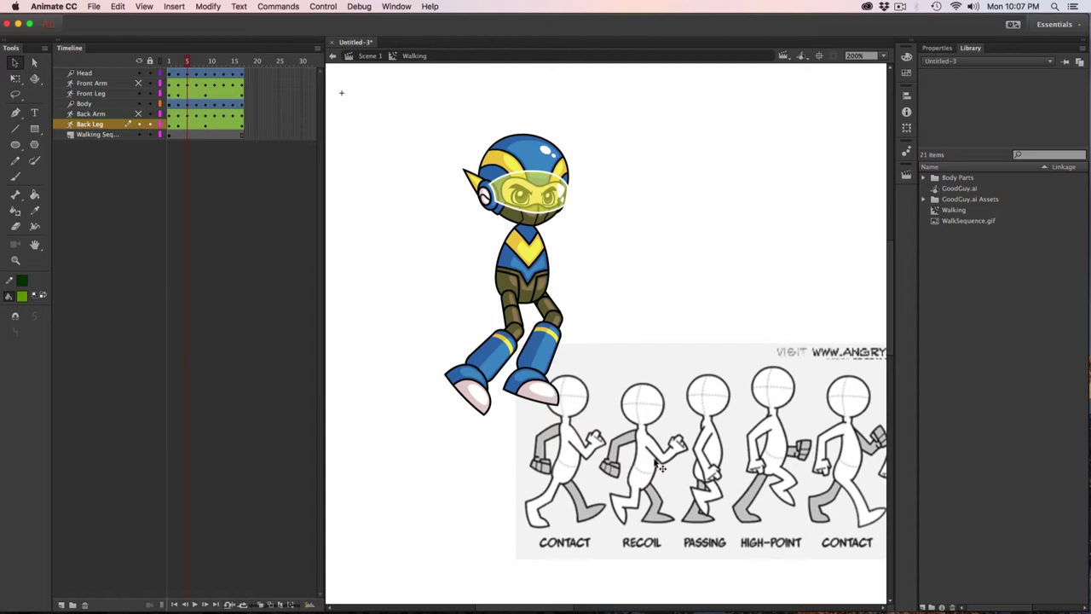
- Rotate the front leg back under the body and adjust its lower leg and foot
left_click(506, 362)
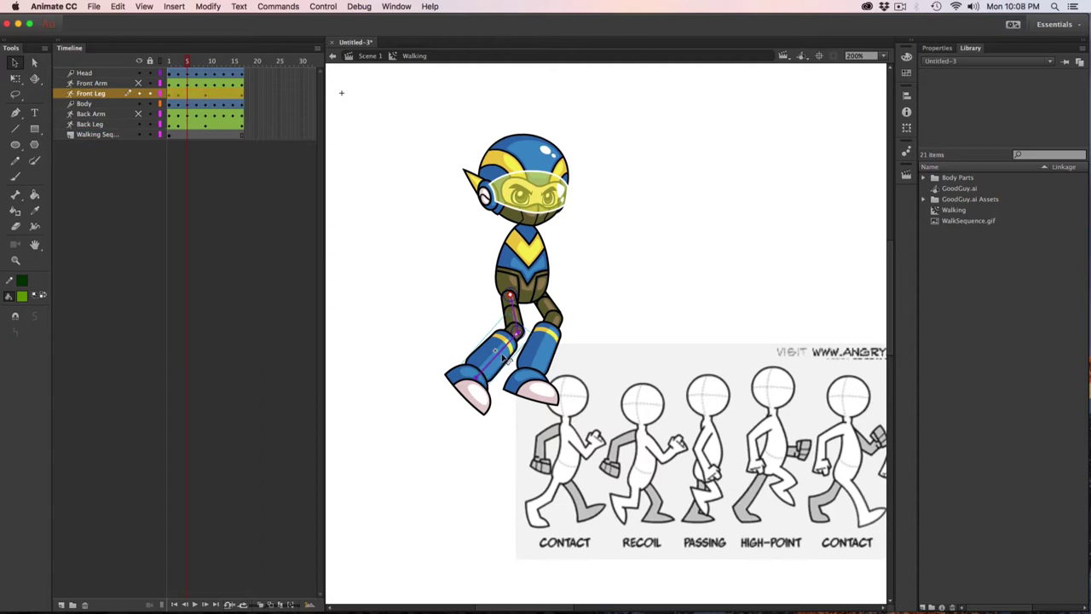
left_click_drag(505, 359, 524, 348)
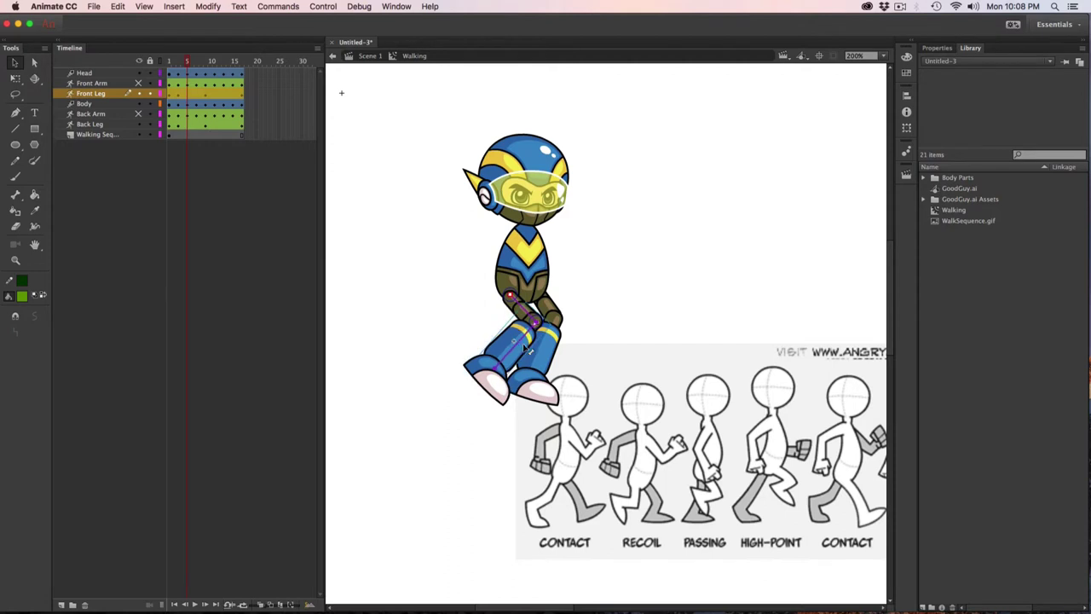
left_click(94, 96)
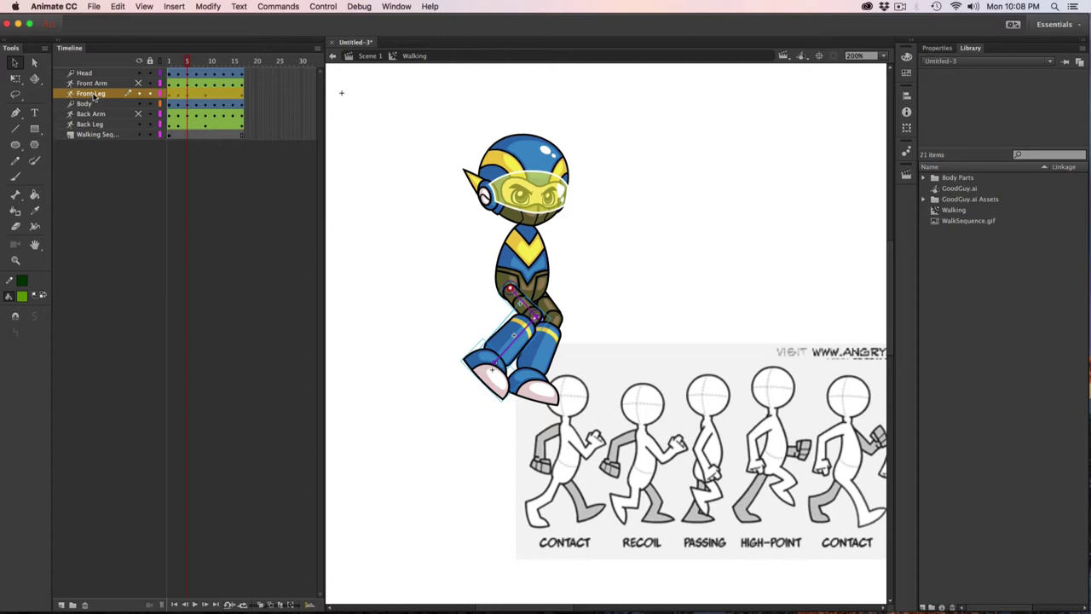
left_click_drag(525, 346, 533, 339)
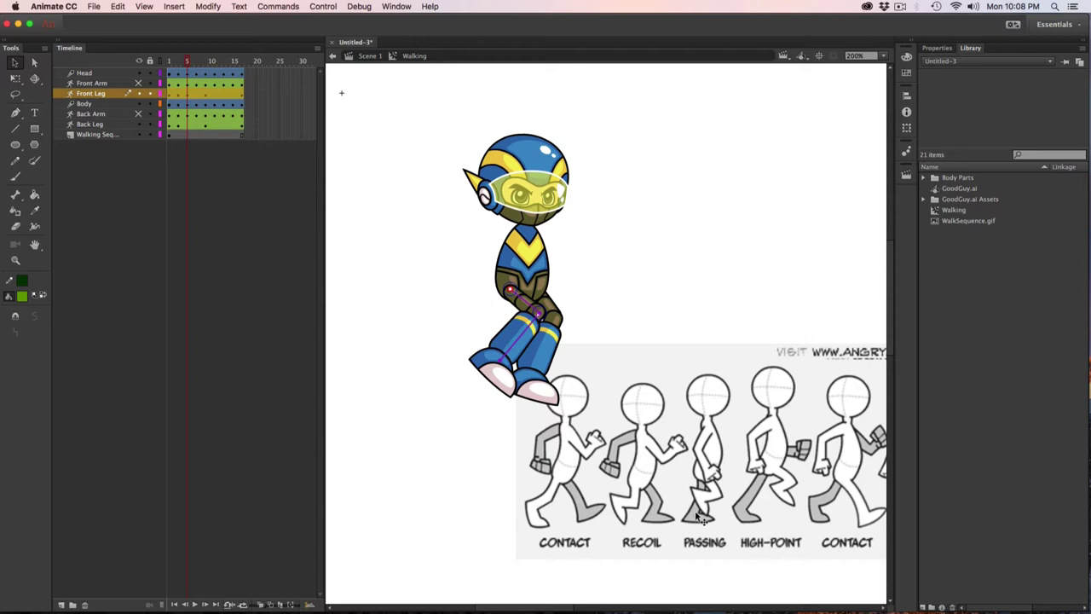
- Set the back leg nearly vertical and fine-tune both legs to overlap in the passing pose
left_click(552, 356)
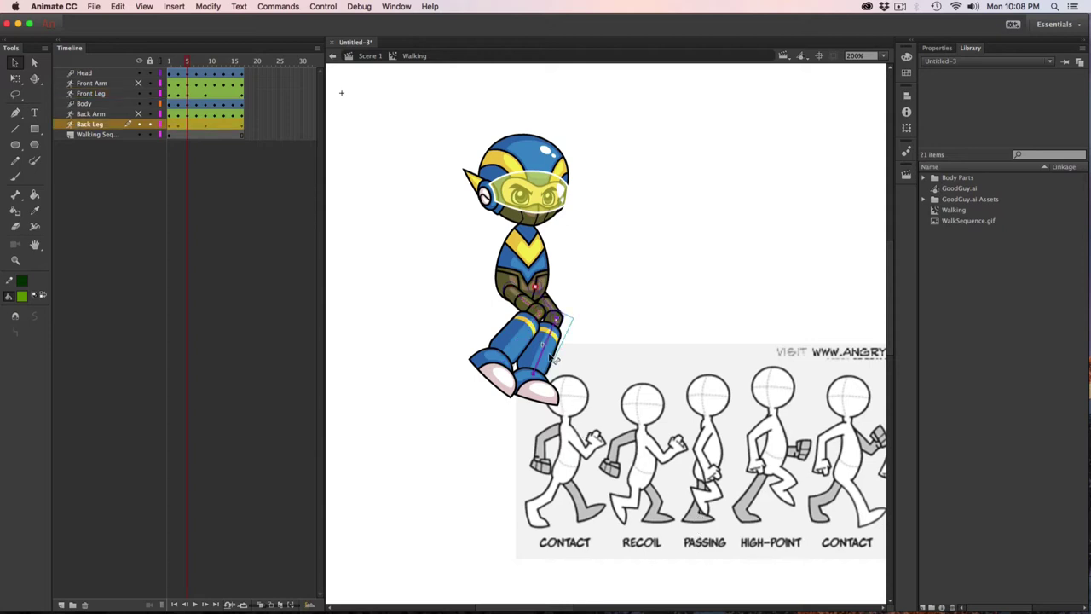
left_click_drag(552, 356, 545, 396)
left_click(515, 356)
left_click(538, 400)
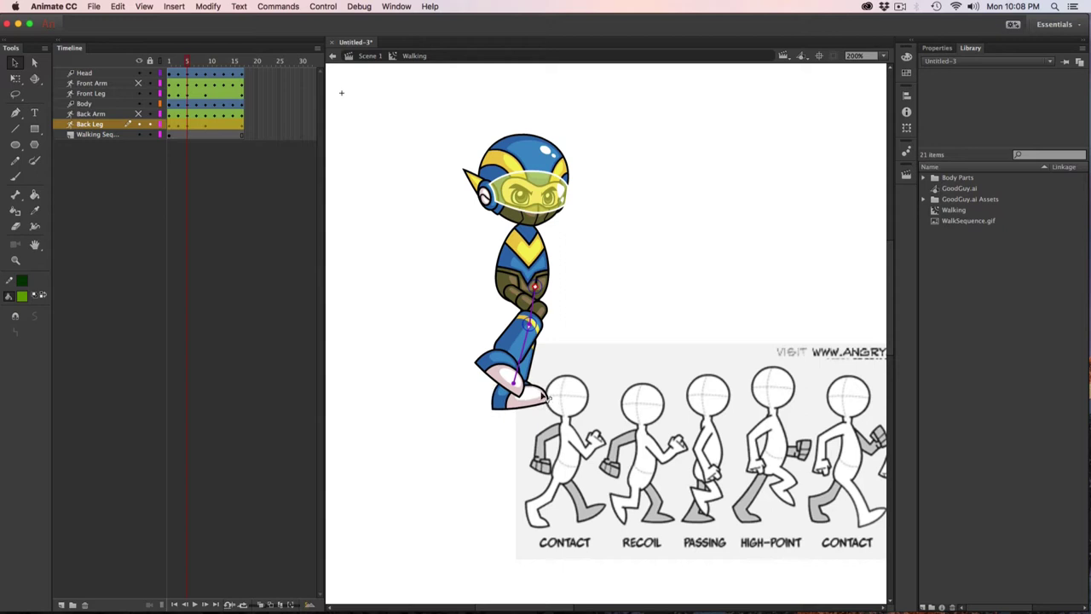
left_click_drag(516, 362, 535, 368)
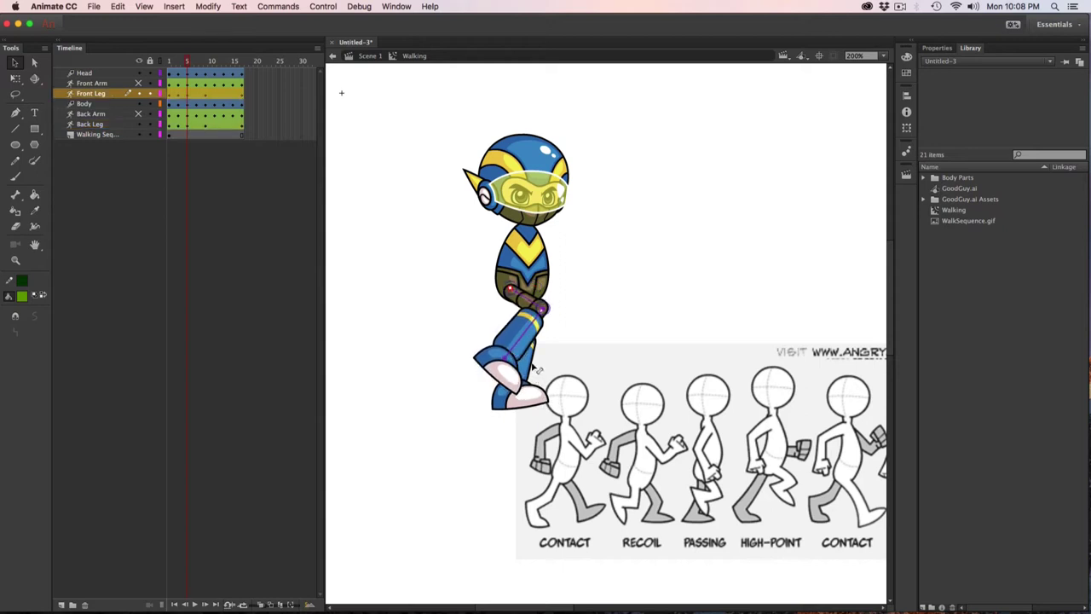
left_click(535, 369)
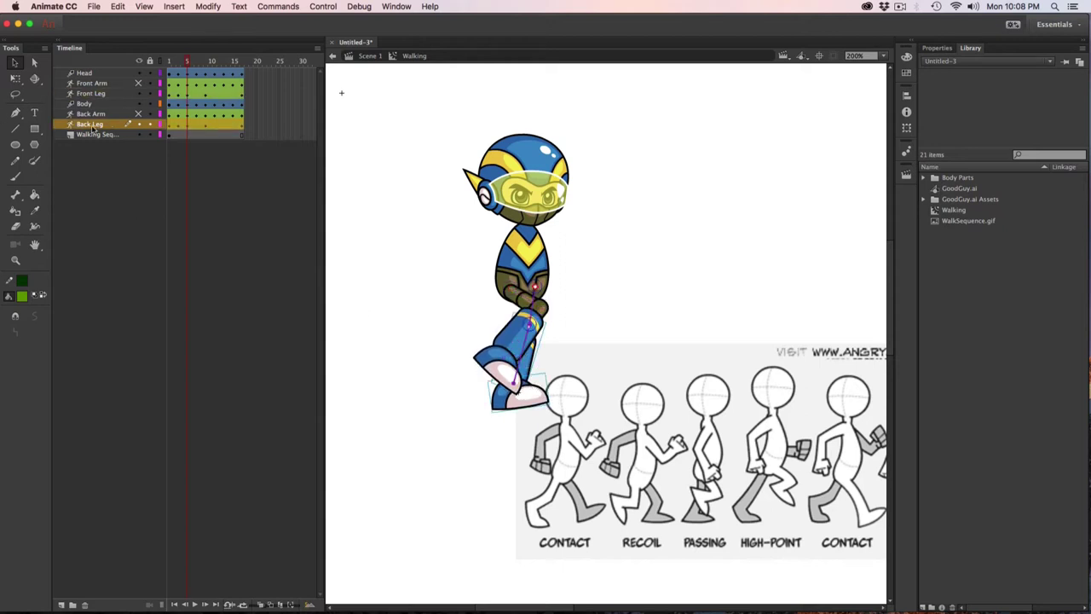
left_click(93, 127)
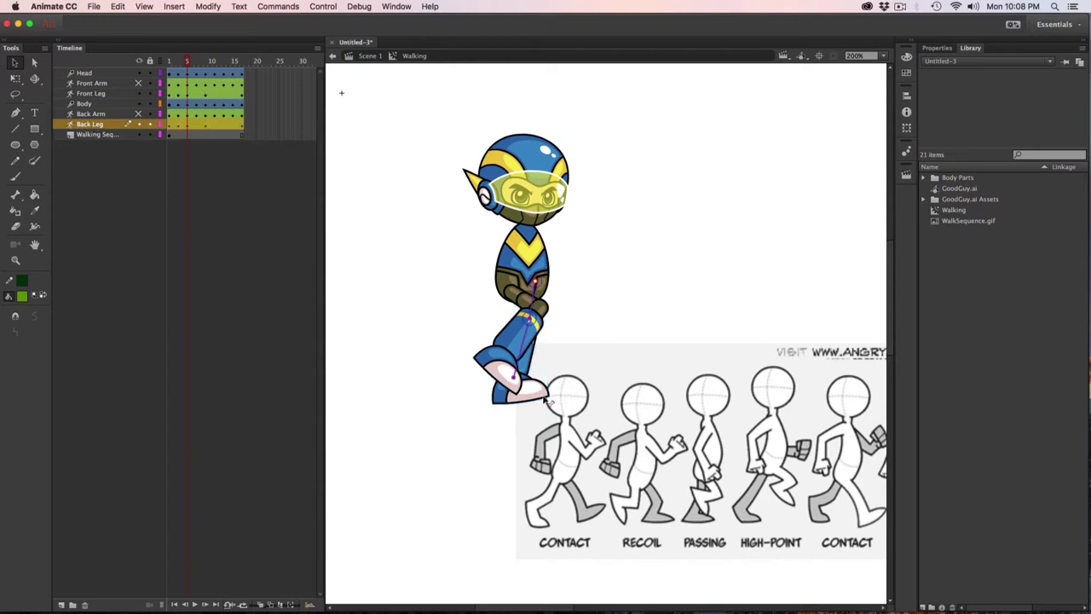
left_click_drag(550, 401, 545, 404)
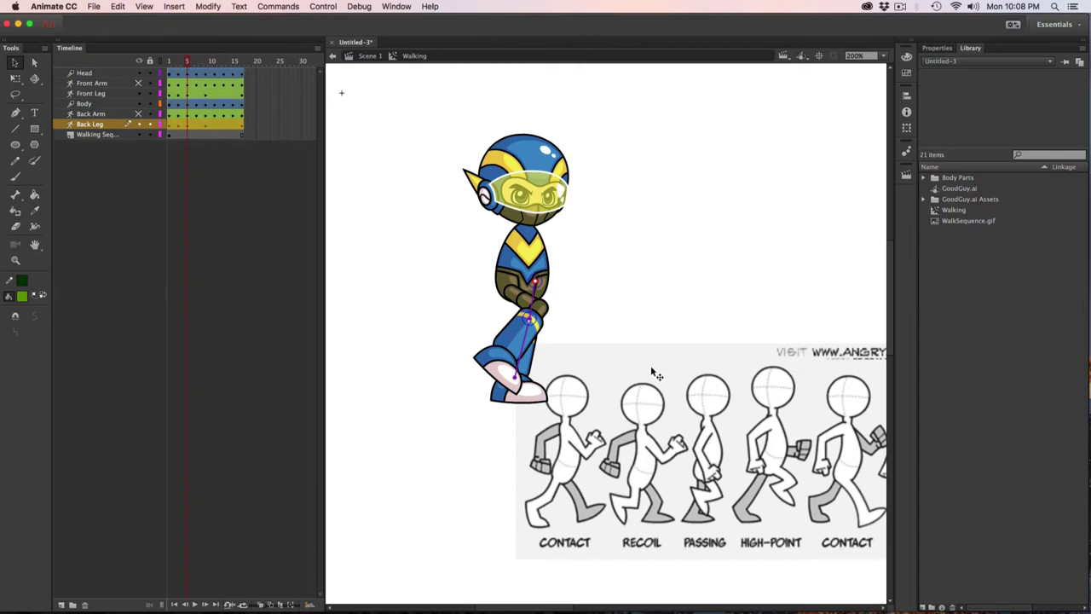
- Show both arms again, go to about frame 6, and swing the back leg up and back
left_click(138, 114)
left_click(138, 83)
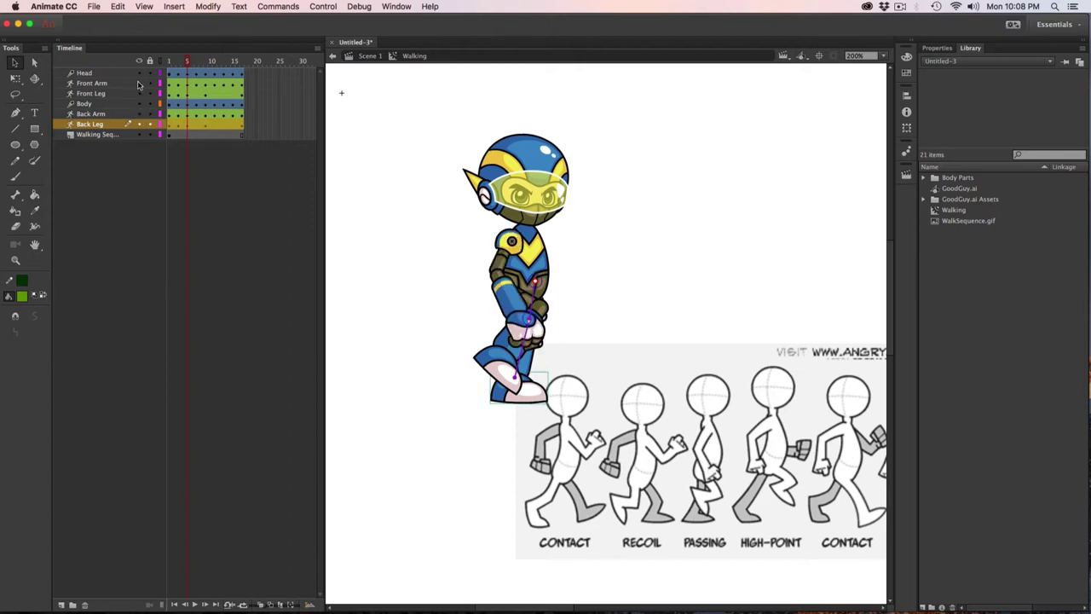
left_click_drag(610, 274, 606, 271)
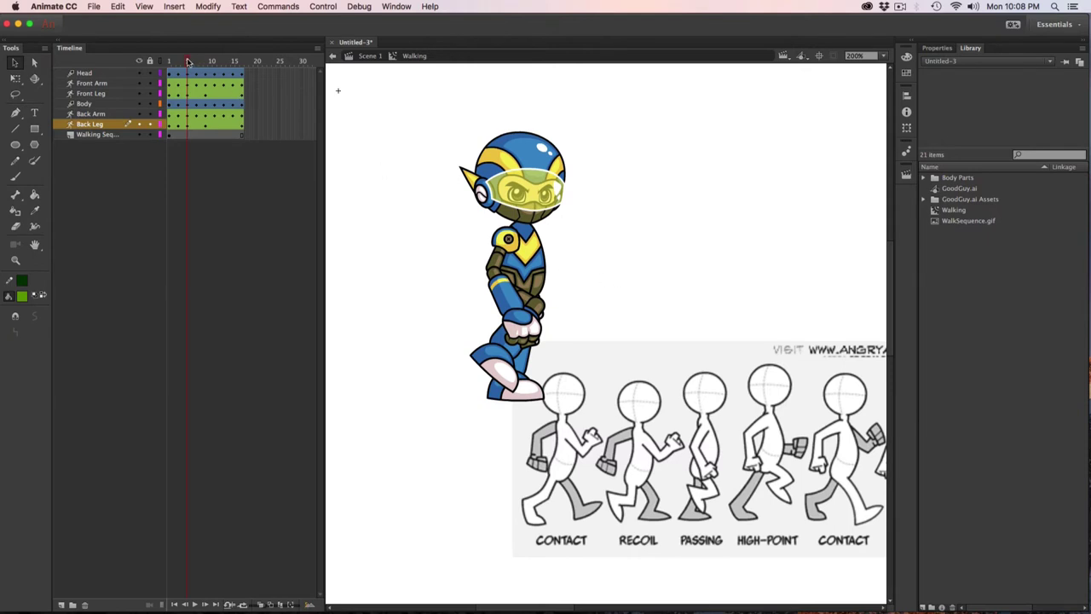
left_click_drag(189, 62, 196, 62)
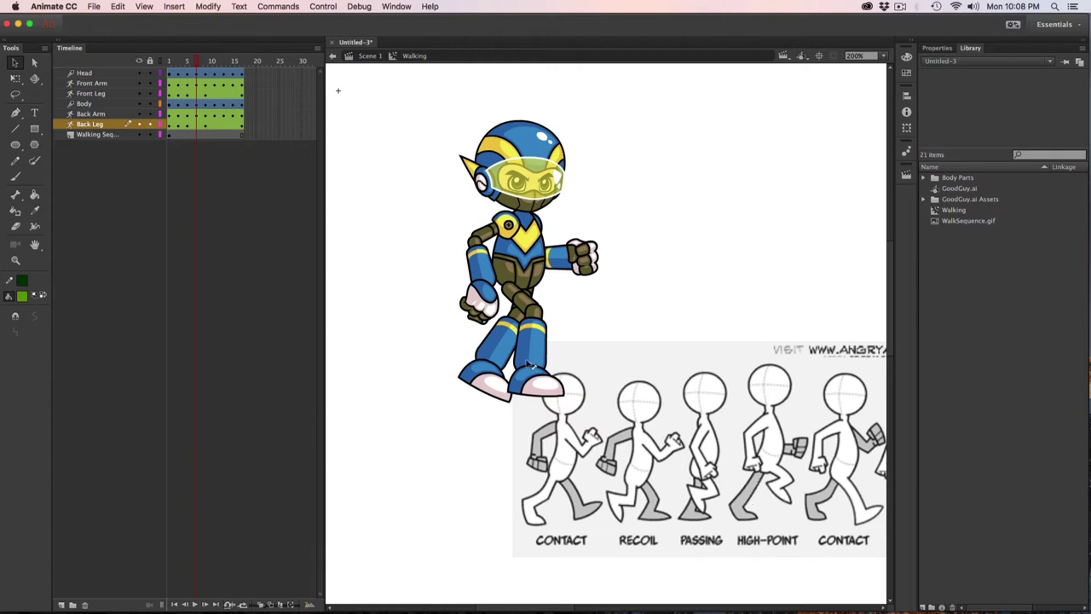
left_click_drag(494, 347, 503, 394)
left_click(511, 393)
left_click(499, 397)
left_click_drag(503, 394, 504, 397)
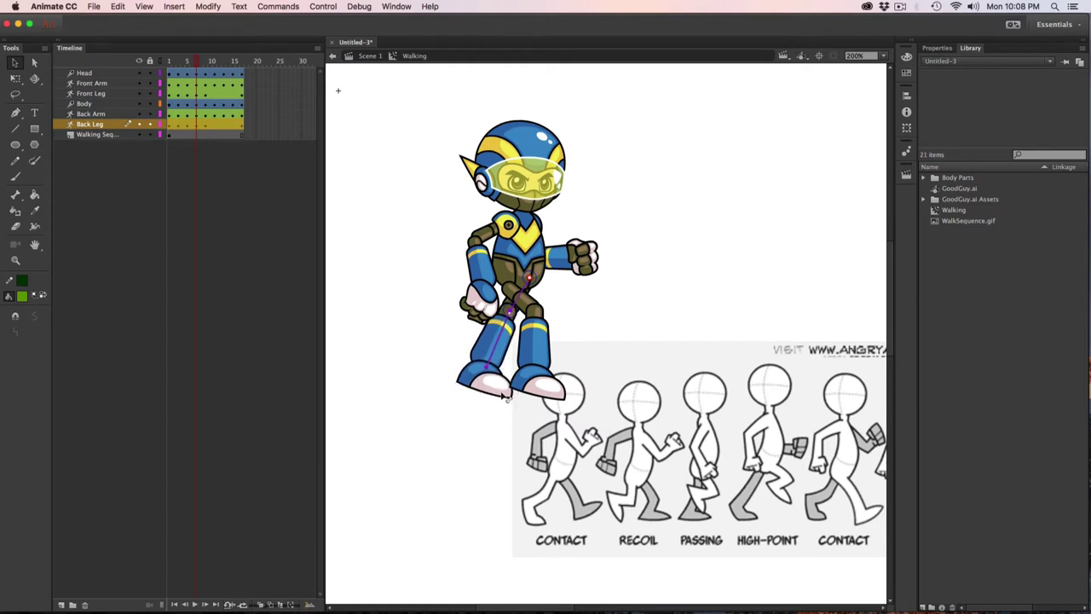
- Nudge the whole front leg up and lift its foot into the mid-stride pose
left_click(536, 357)
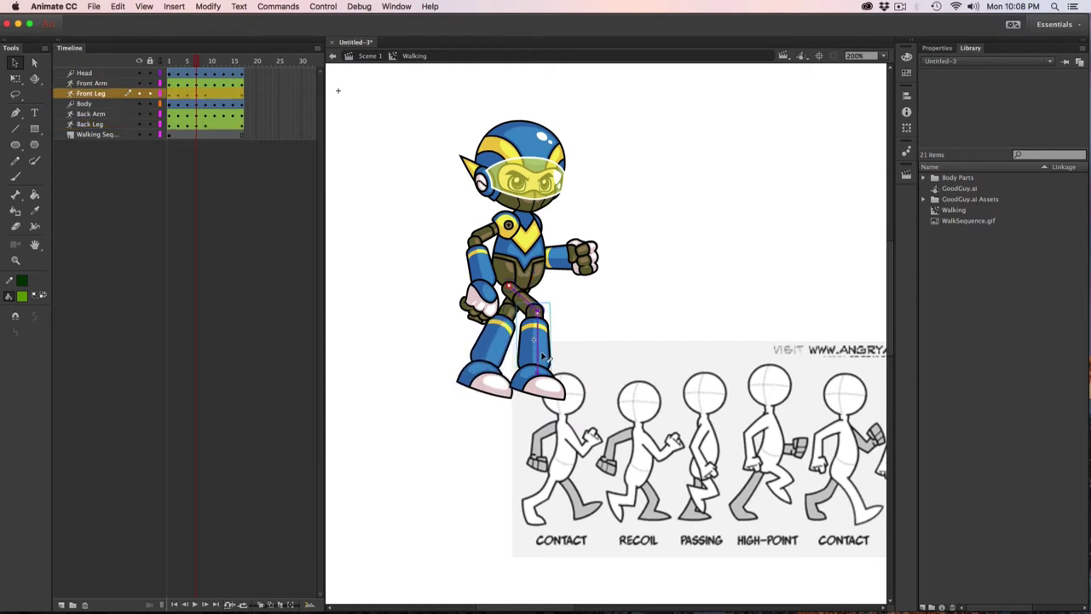
left_click(85, 96)
key("Up")
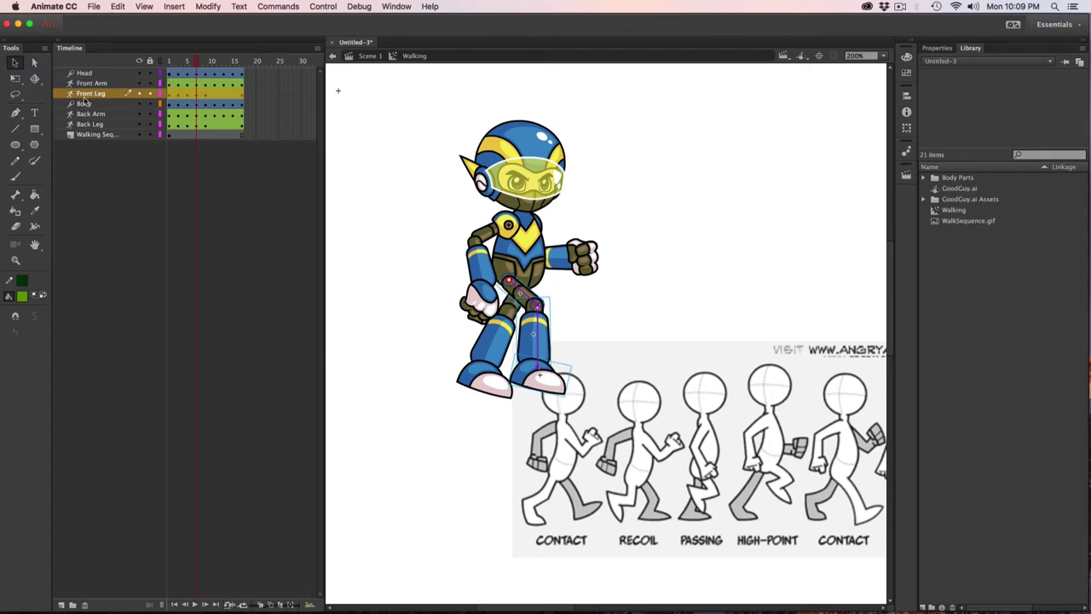
left_click(581, 339)
left_click_drag(545, 341, 576, 354)
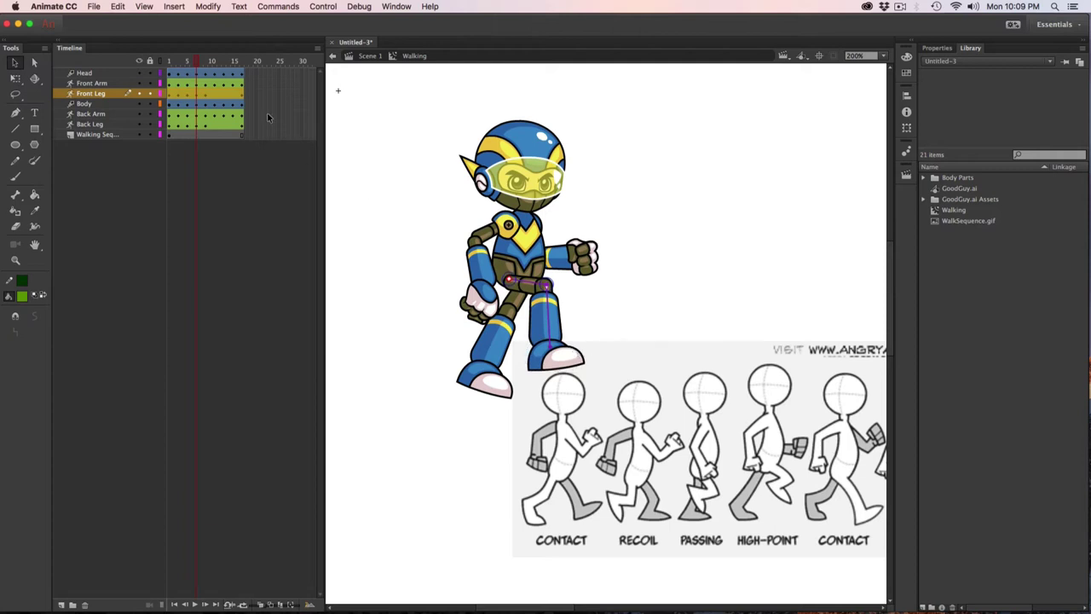
- Step ahead to frame 10 and shift the walk-cycle reference image slightly left
left_click(201, 63)
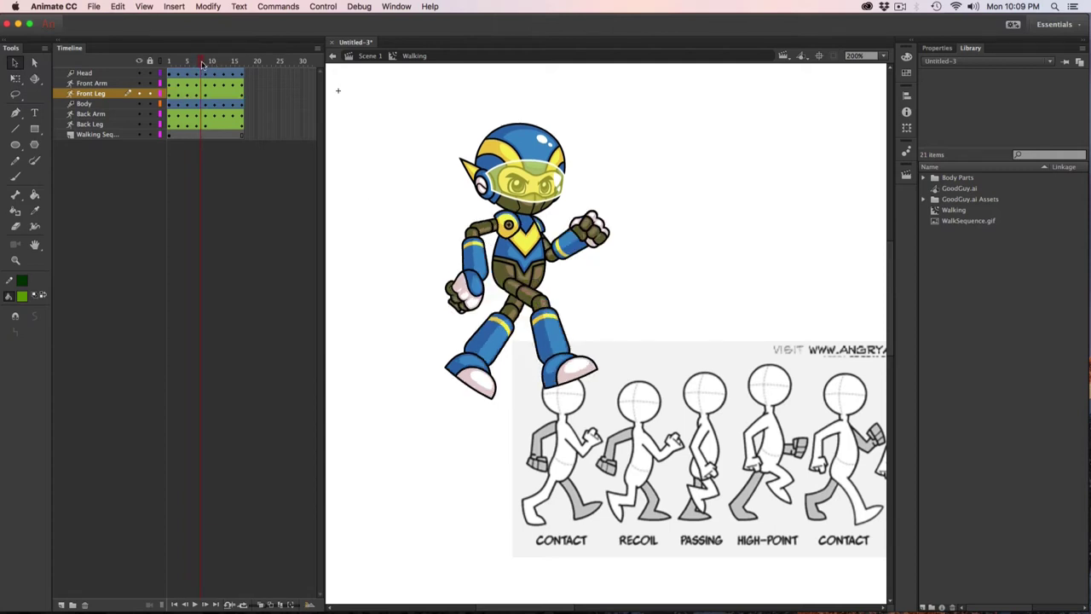
left_click(206, 64)
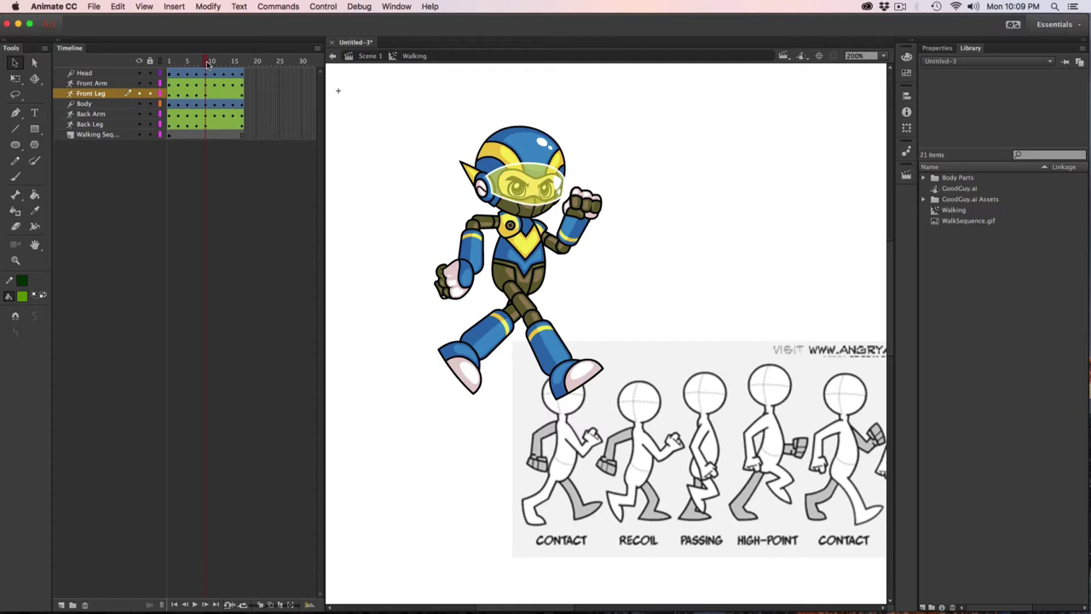
scroll(575, 318, "right", 5)
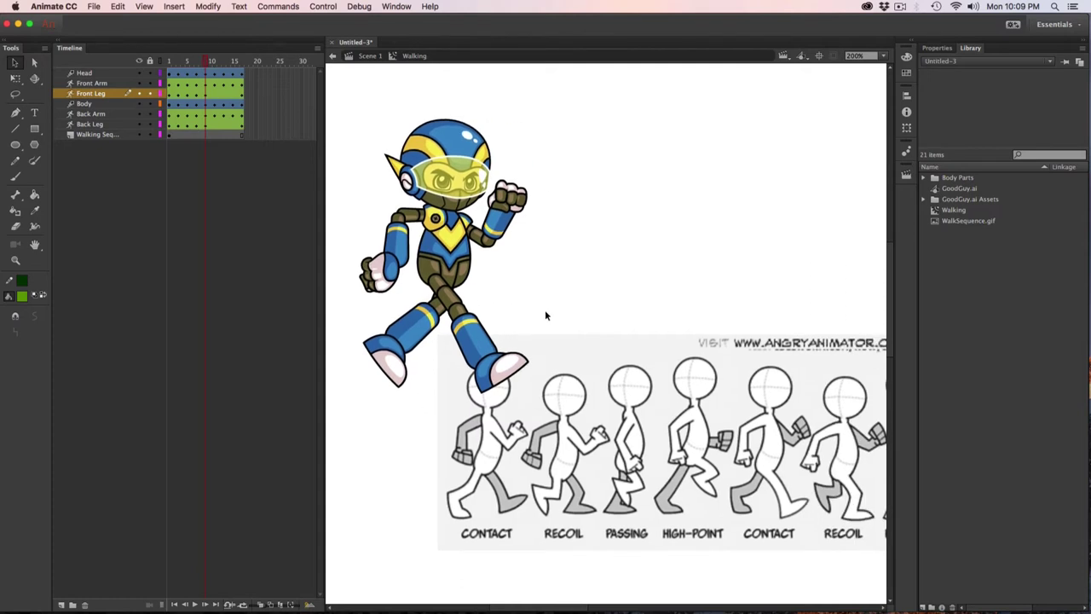
mouse_move(213, 69)
left_mouse_down()
mouse_move(162, 64)
mouse_move(224, 72)
mouse_move(213, 69)
left_mouse_up()
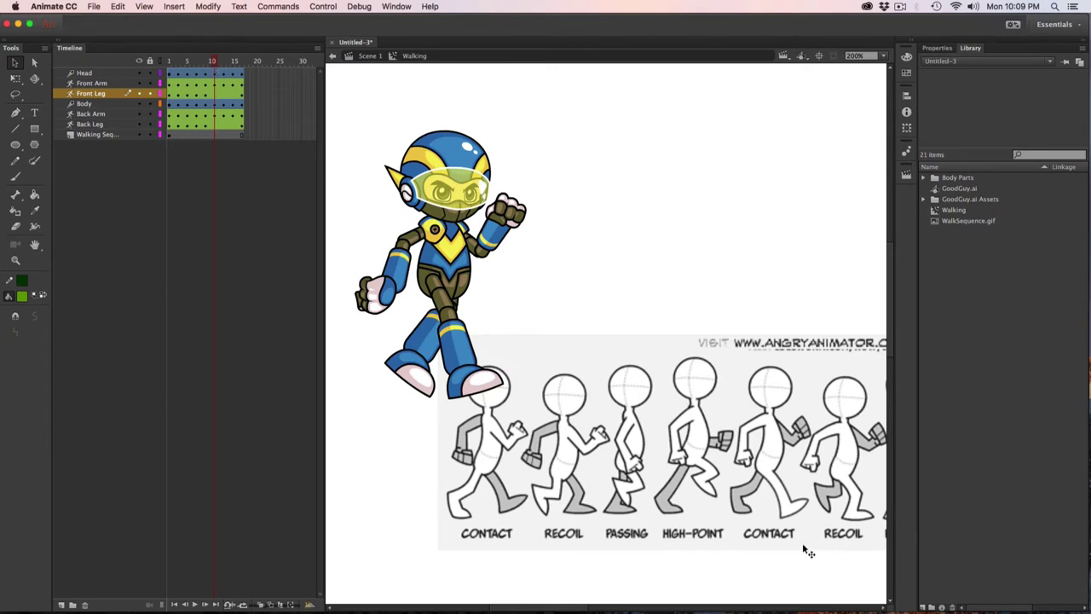
left_click_drag(772, 499, 707, 465)
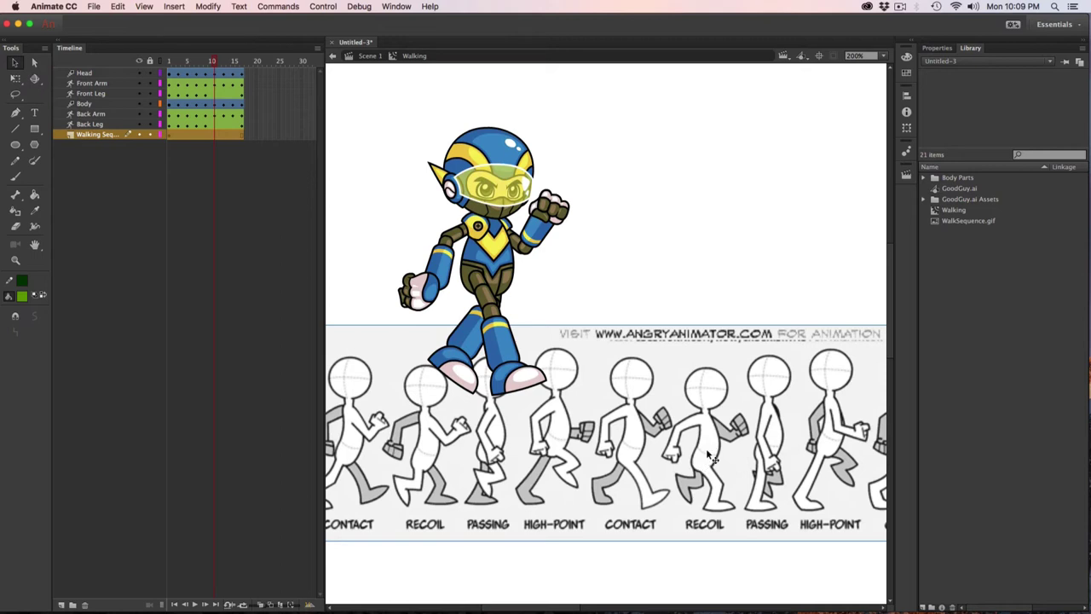
- Swing the front leg forward with the foot raised and lift the back leg forward
left_click(515, 355)
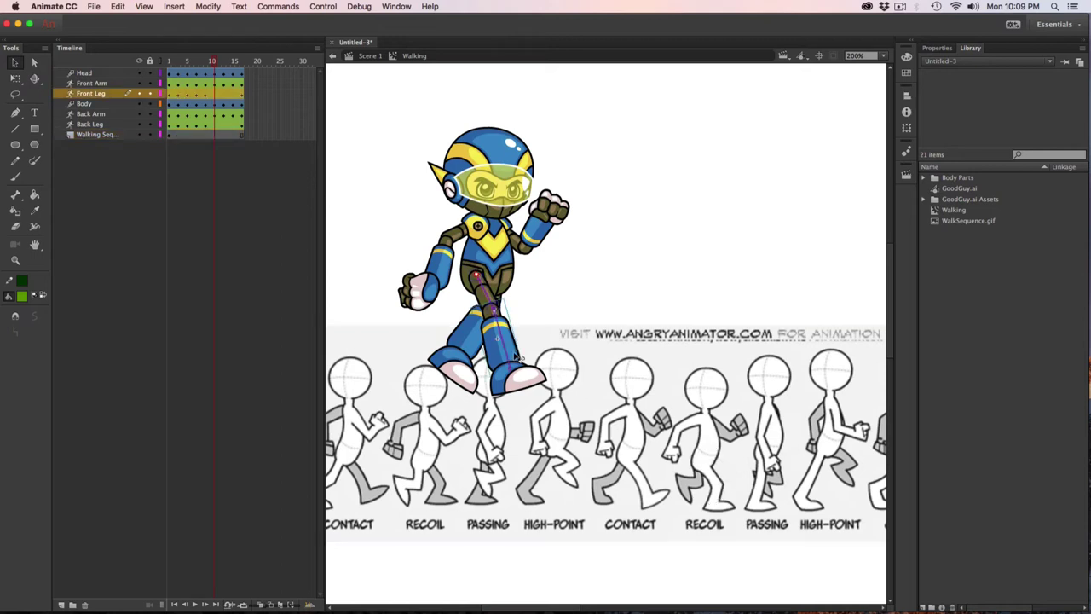
mouse_move(511, 360)
left_mouse_down()
mouse_move(517, 335)
mouse_move(509, 341)
left_mouse_up()
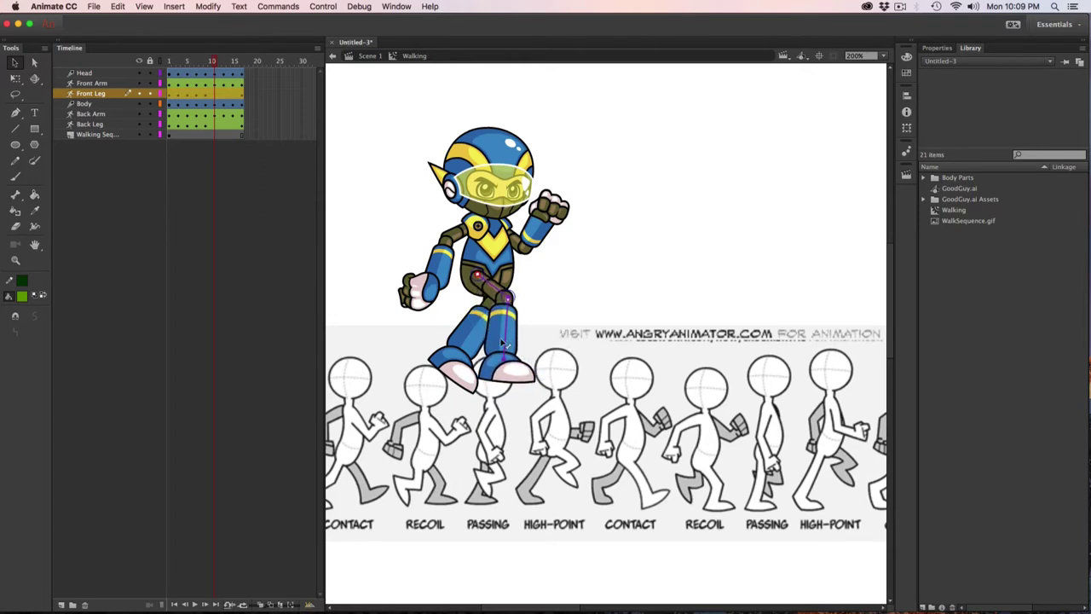
left_click(463, 345)
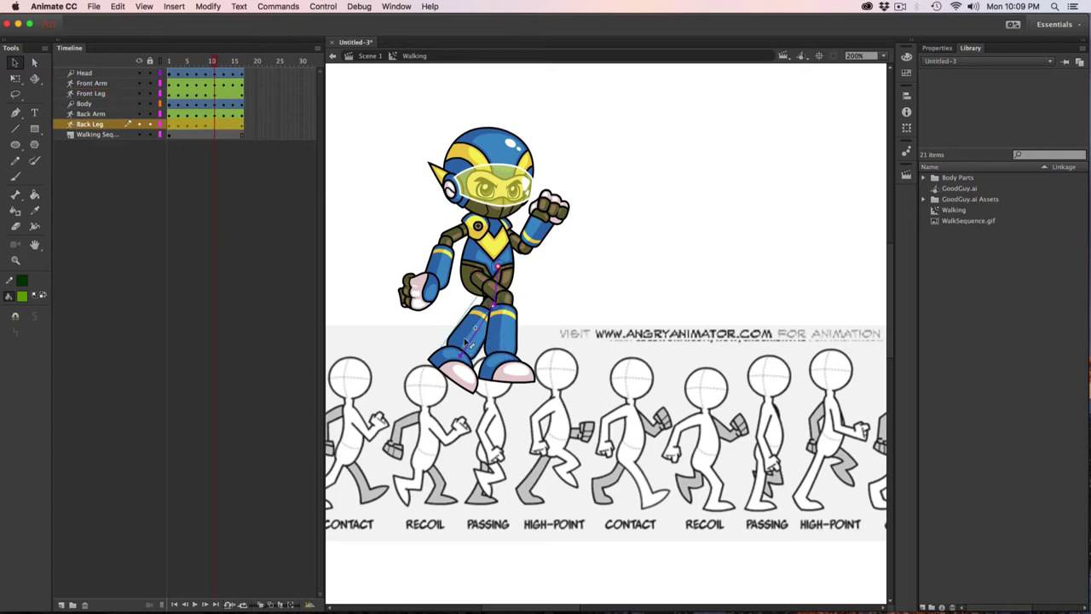
left_click_drag(465, 341, 456, 315)
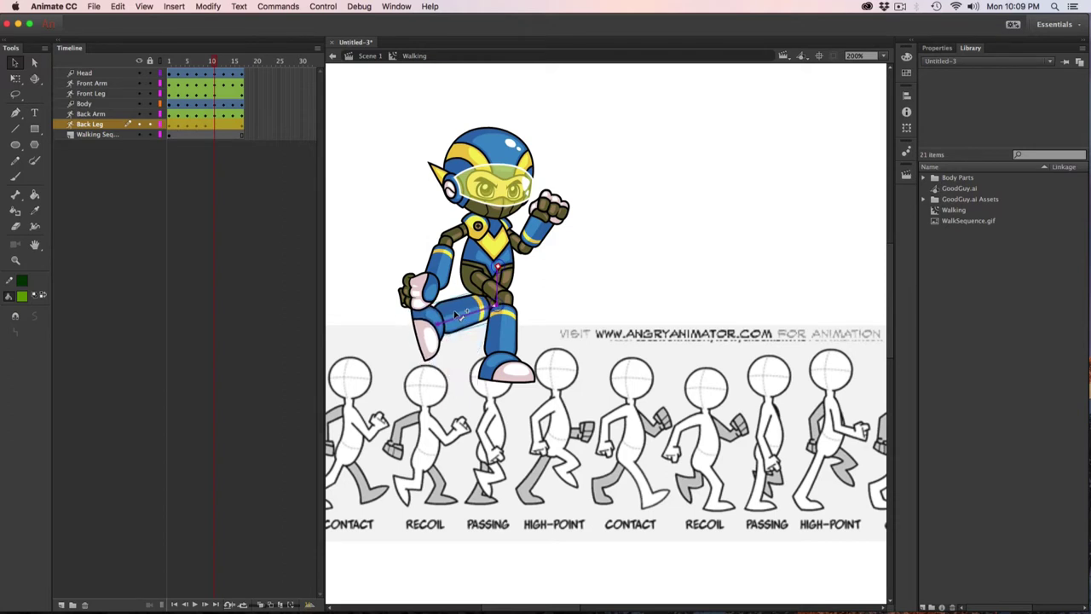
- At about frame 14, slide the reference image left and repose a leg
left_click(213, 62)
left_click_drag(214, 62, 224, 62)
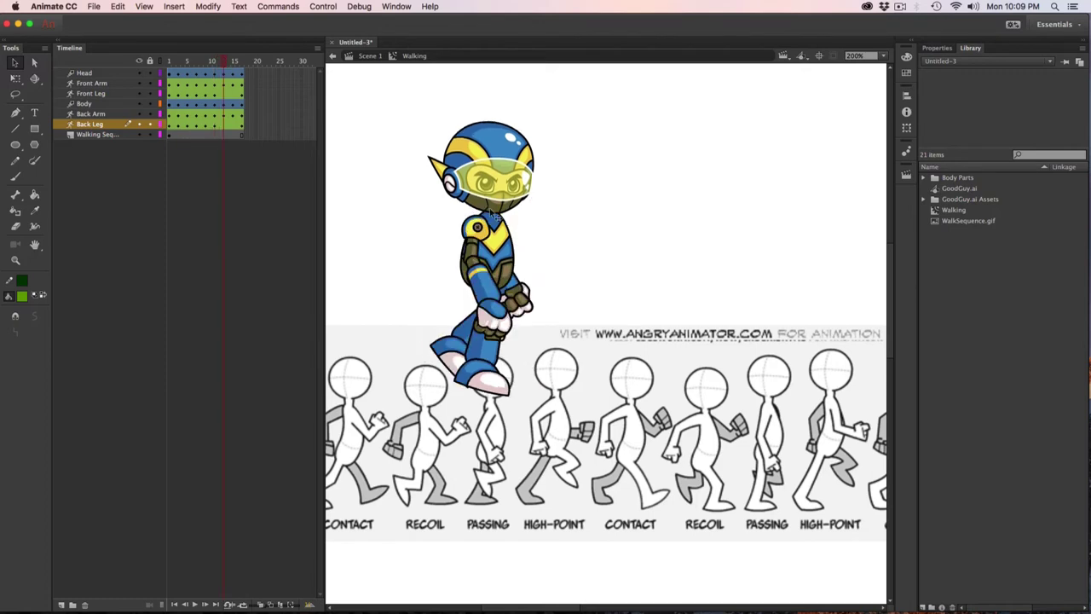
left_click_drag(772, 474, 625, 449)
left_click(463, 333)
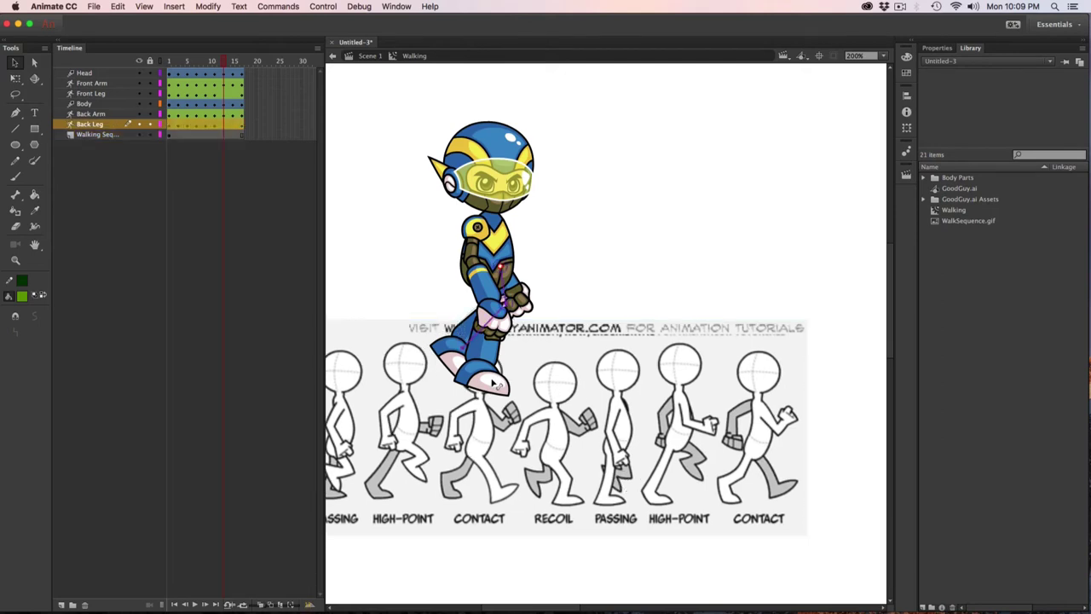
left_click_drag(491, 378, 486, 327)
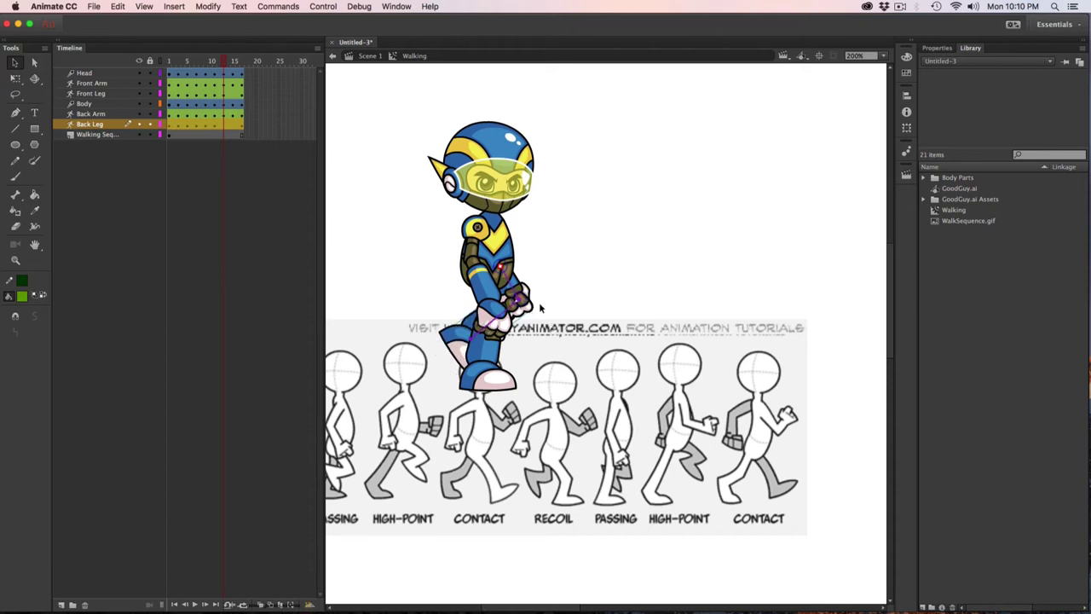
left_click(620, 331)
- At frame 15, nudge and rotate the front leg, bend the back leg, then preview the in-betweens
left_click_drag(226, 65, 236, 65)
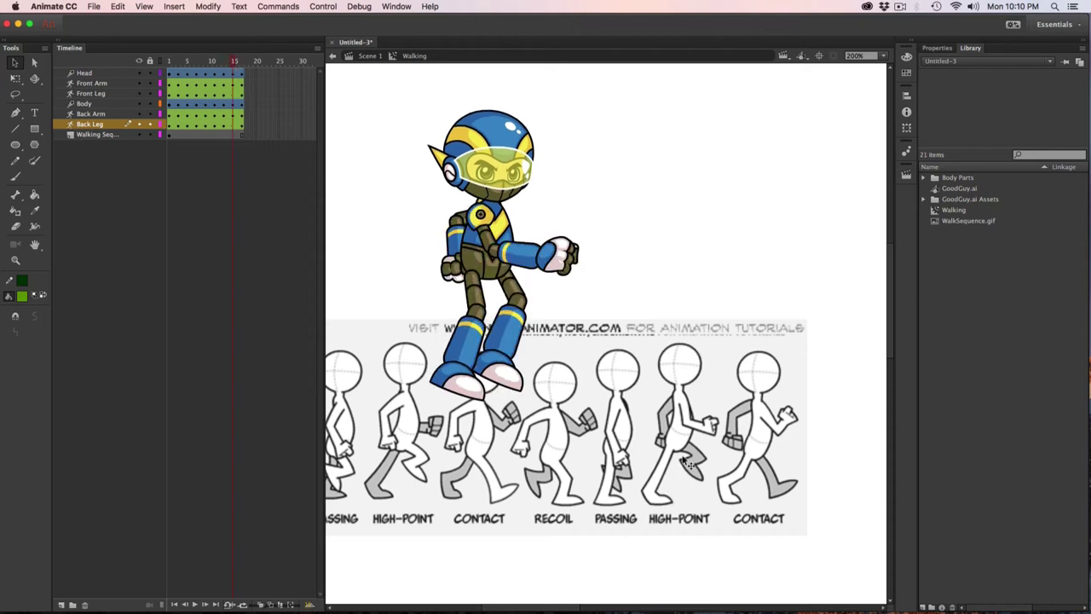
left_click(475, 346)
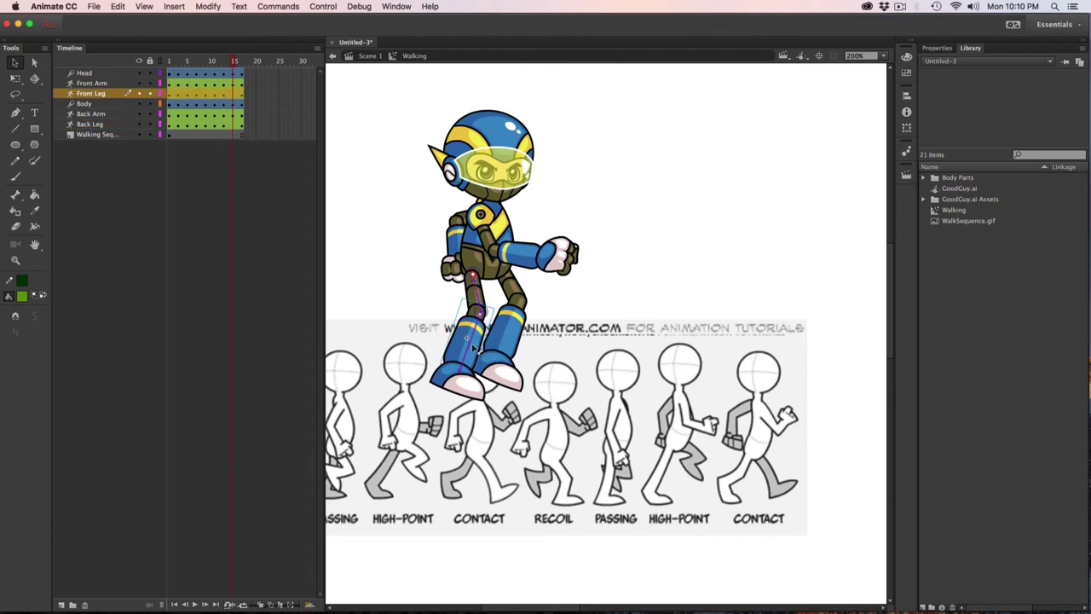
left_click(89, 95)
key("Up")
key("Up")
key("Up")
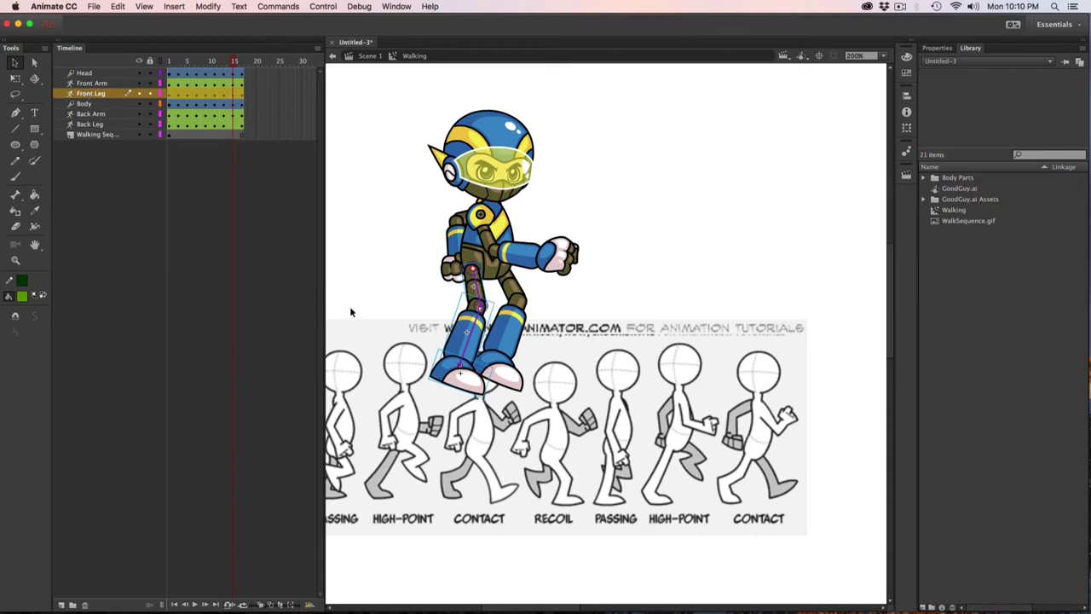
left_click_drag(474, 341, 464, 378)
left_click(515, 349)
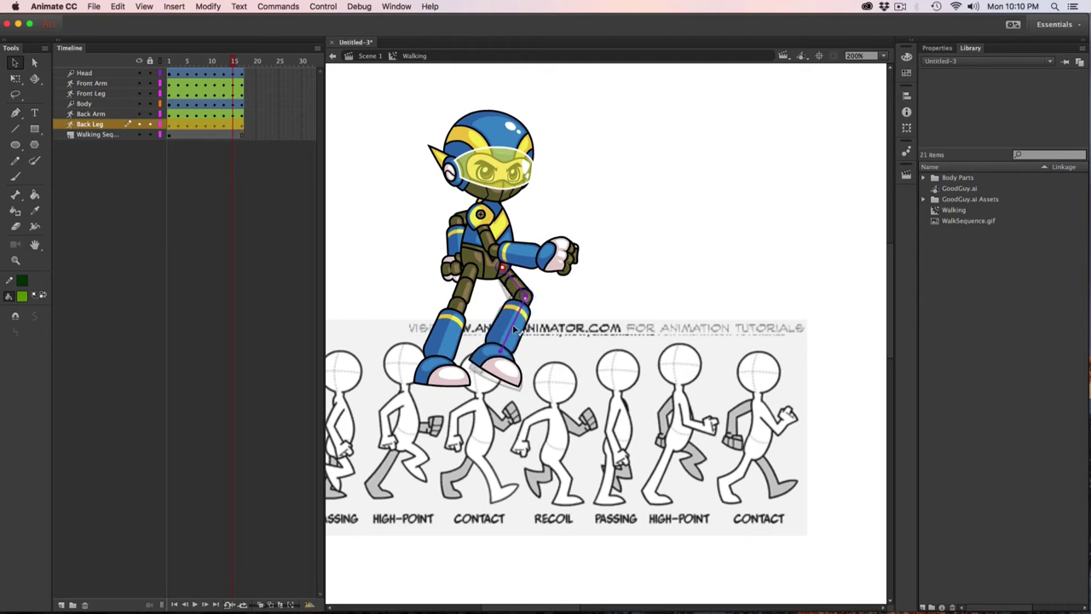
left_click(515, 329)
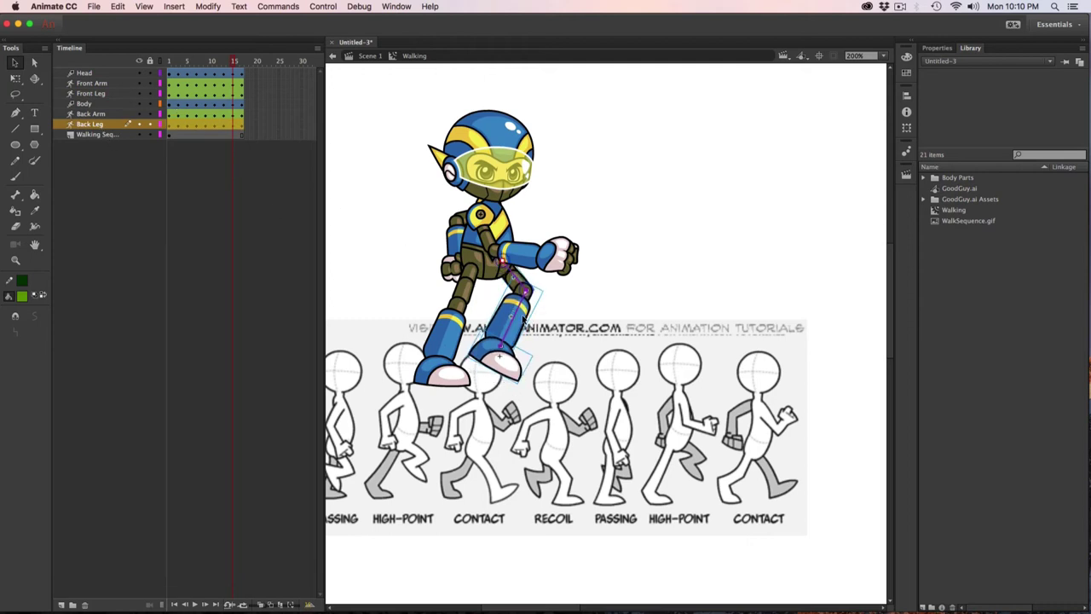
left_click_drag(527, 321, 523, 305)
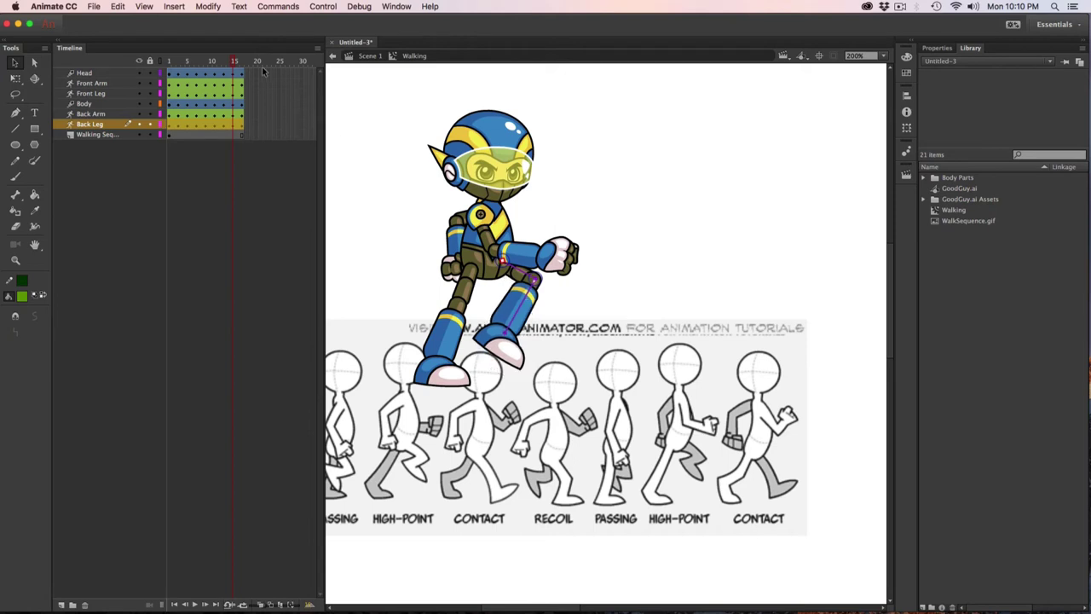
left_click_drag(233, 62, 247, 63)
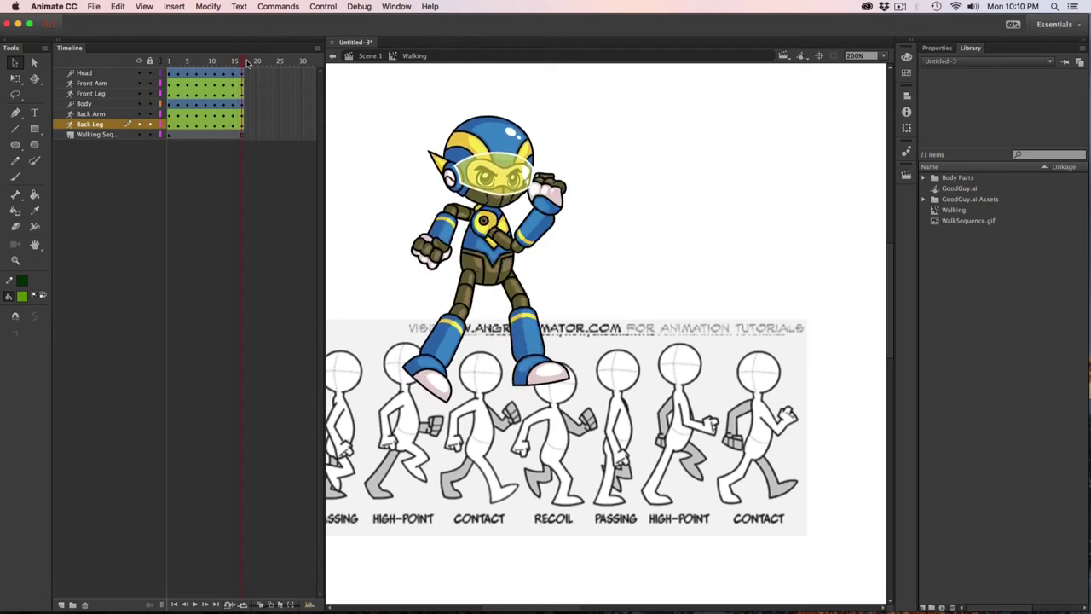
- Recentre the robot on stage and turn on looped playback over frames 1–16
left_click_drag(570, 290, 687, 287)
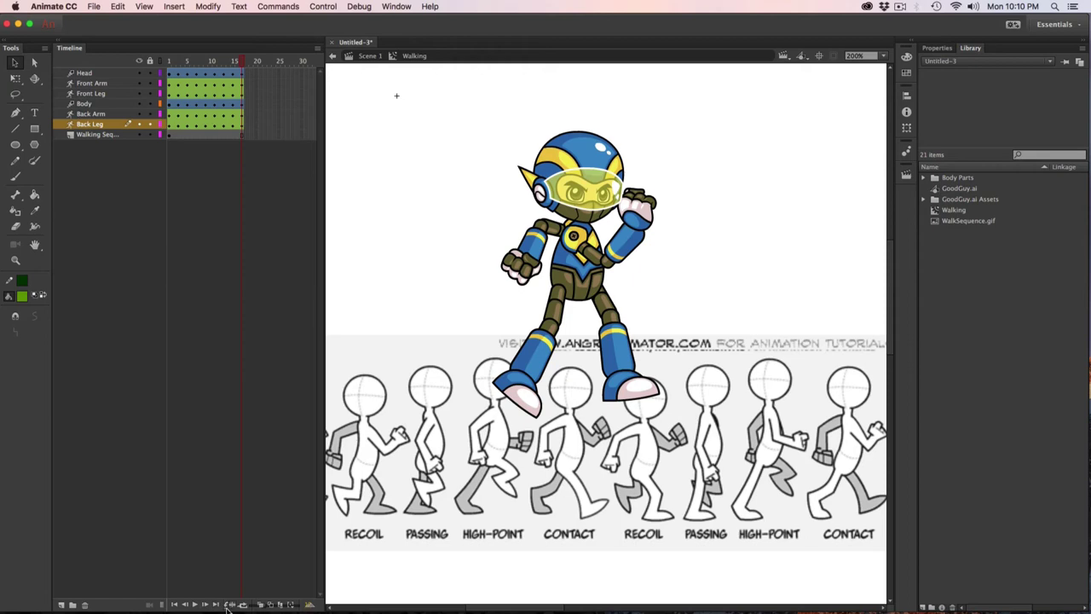
left_click(228, 605)
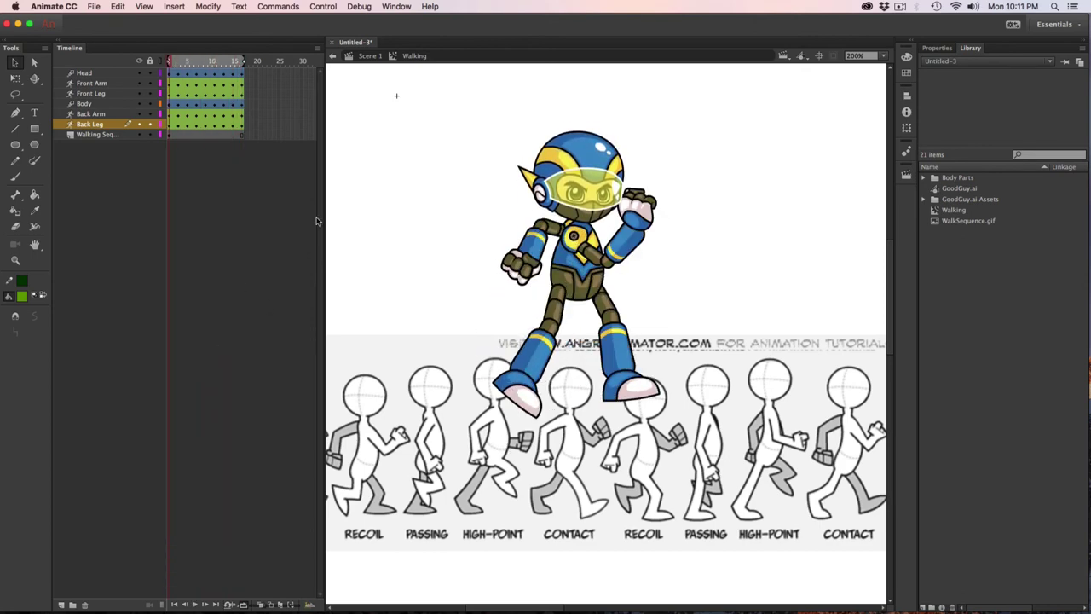
- Delete the Walking Sequence reference layer and zoom the stage to 100%
left_click(90, 137)
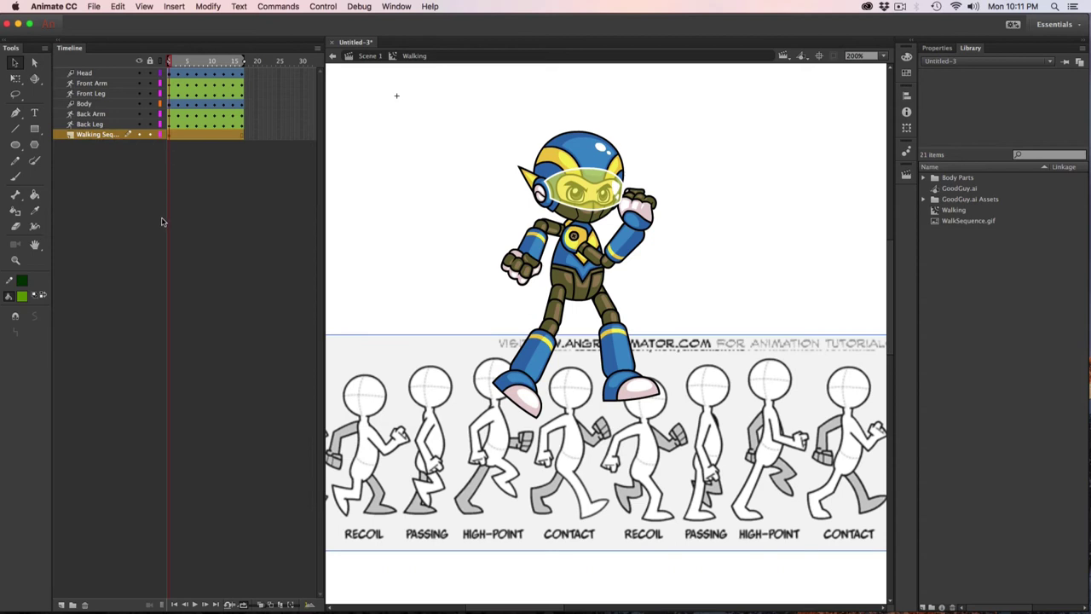
left_click(85, 605)
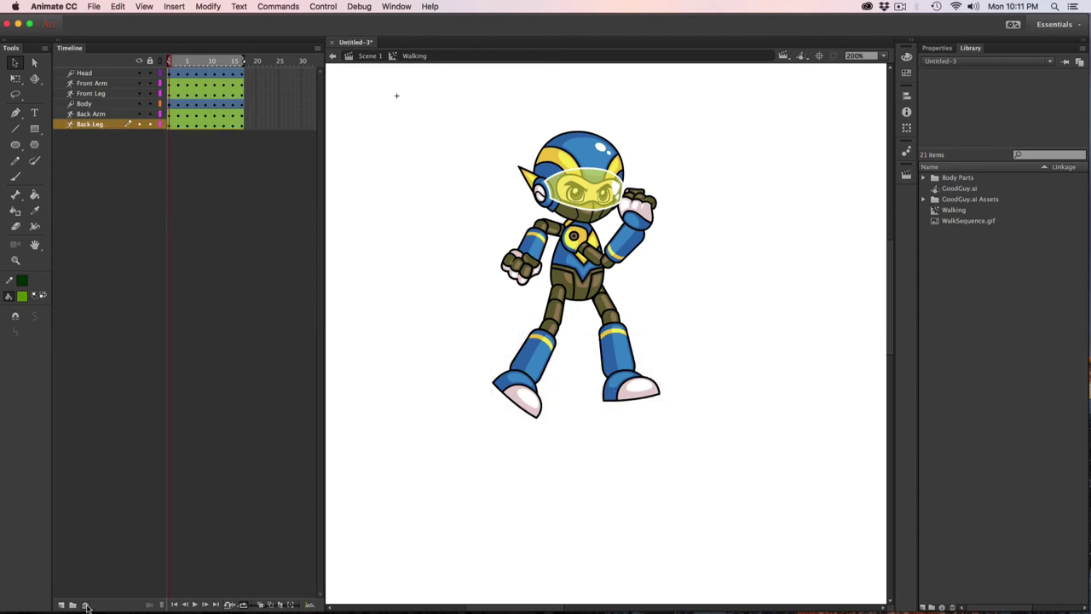
key("super+1")
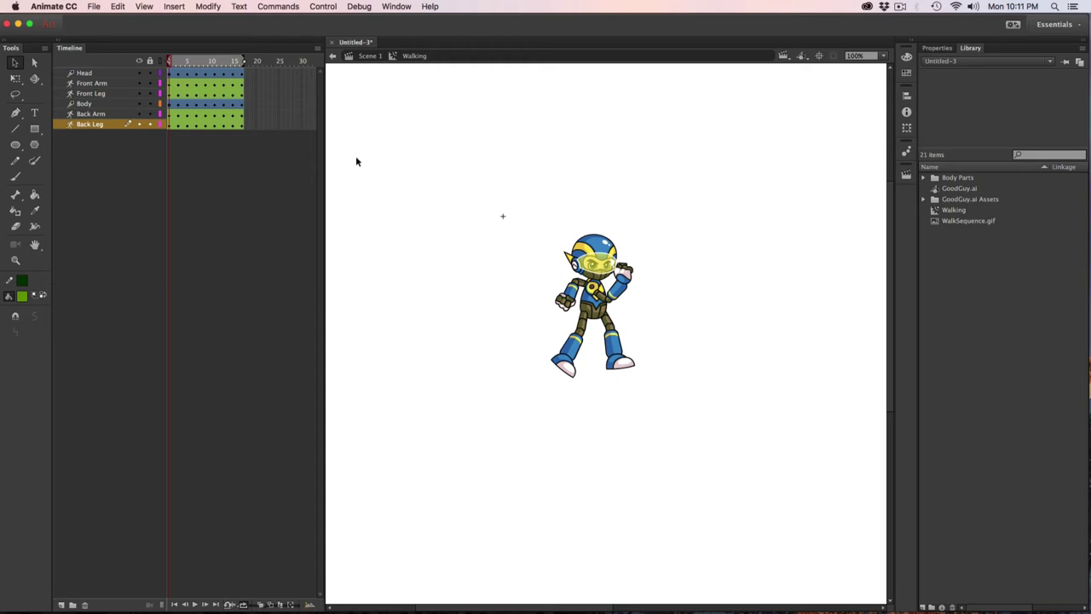
- Save the file as WalkingHero.fla and return to the main Scene 1
key("super+s")
type("WalkingHero")
key("Return")
left_click(367, 57)
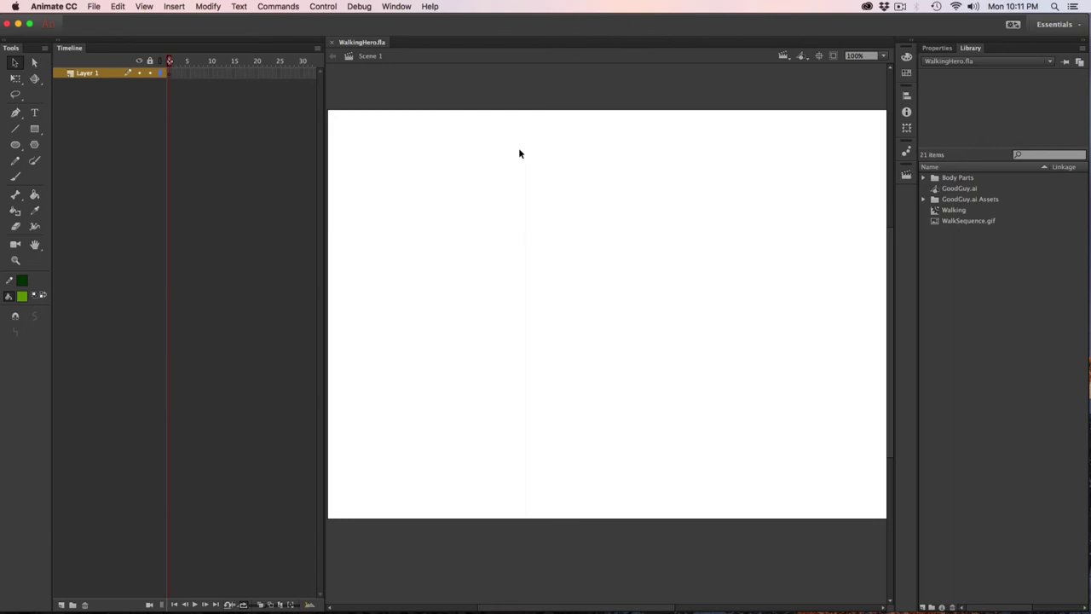
- Place the Walking symbol at the stage centre, test the movie to preview the walk, then close the preview
left_click(948, 213)
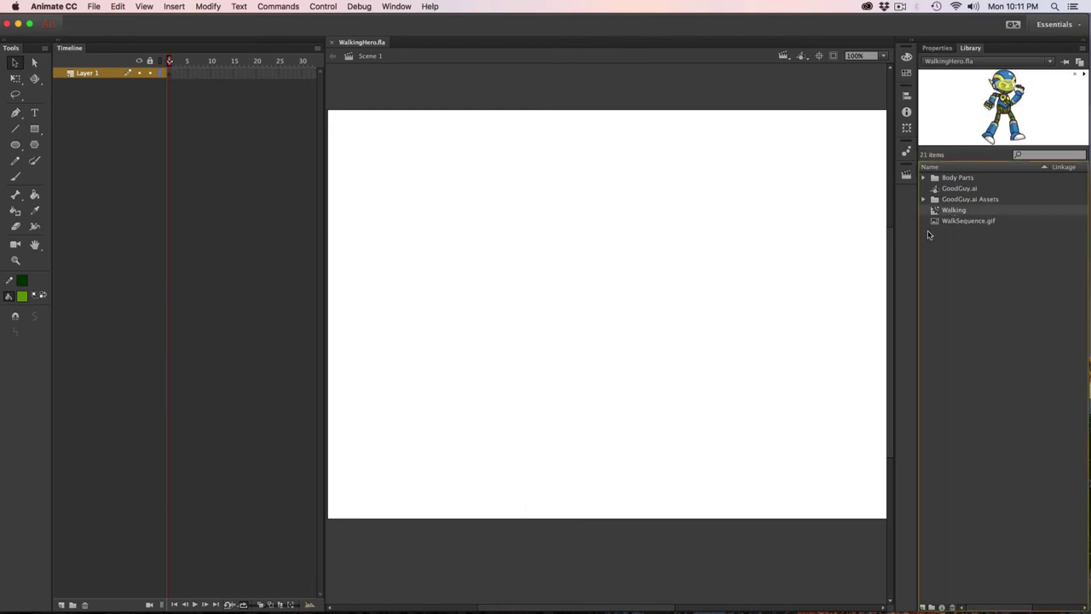
left_click_drag(928, 232, 578, 341)
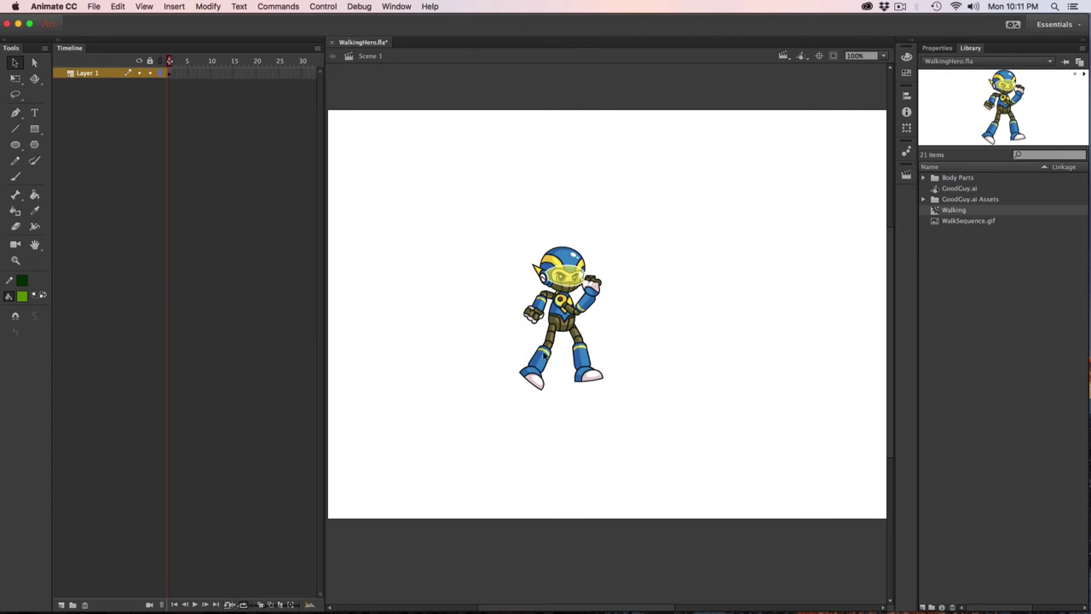
left_click(356, 5)
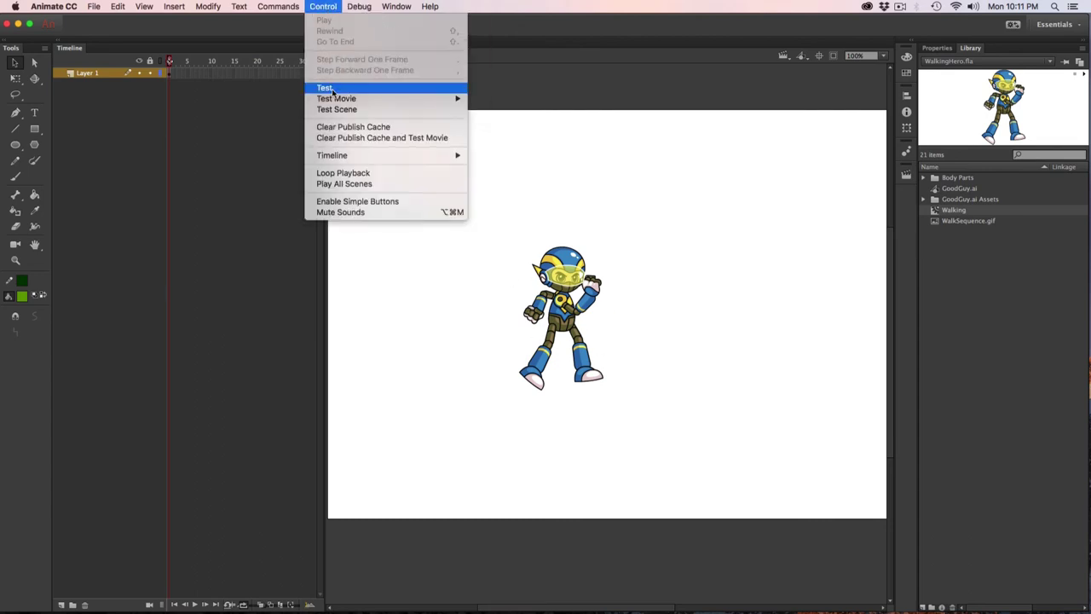
left_click(329, 89)
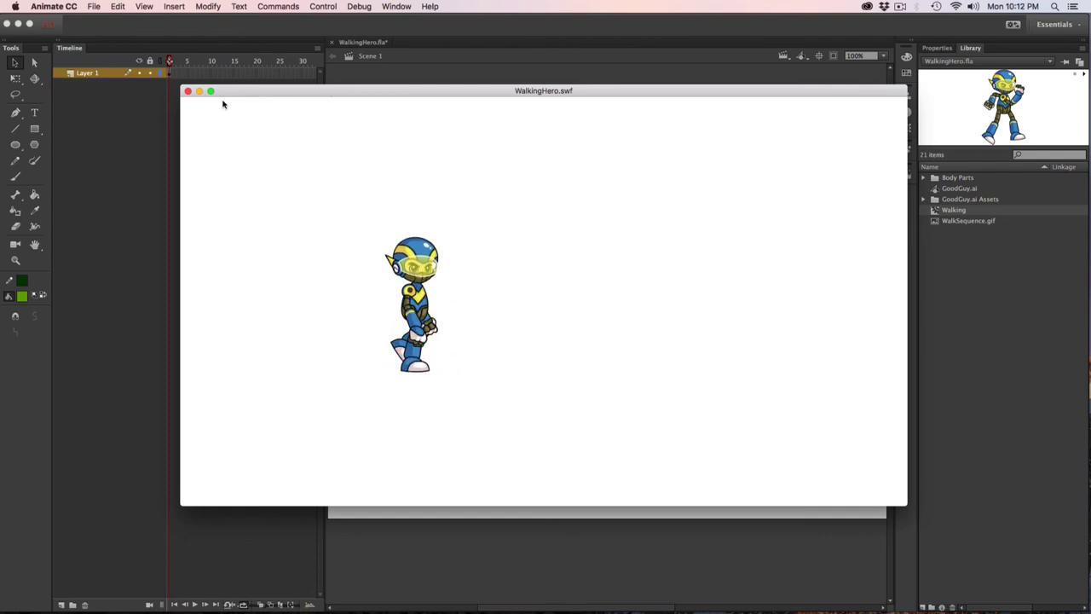
left_click(188, 92)
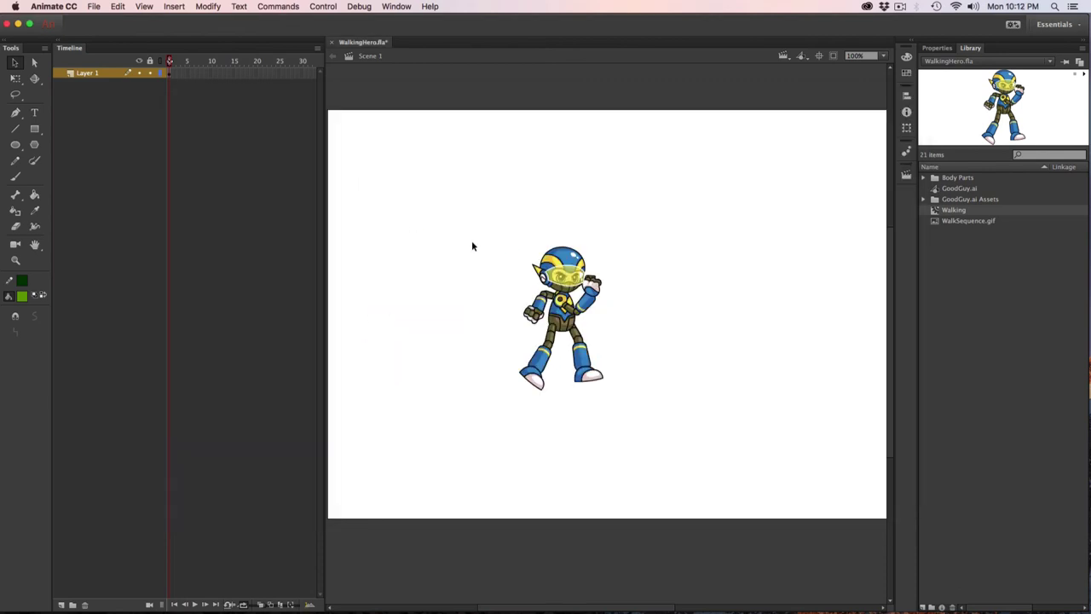
- Put the hero at the stage's left, then add a frame-40 keyframe with the hero moved right
left_click_drag(469, 231, 335, 231)
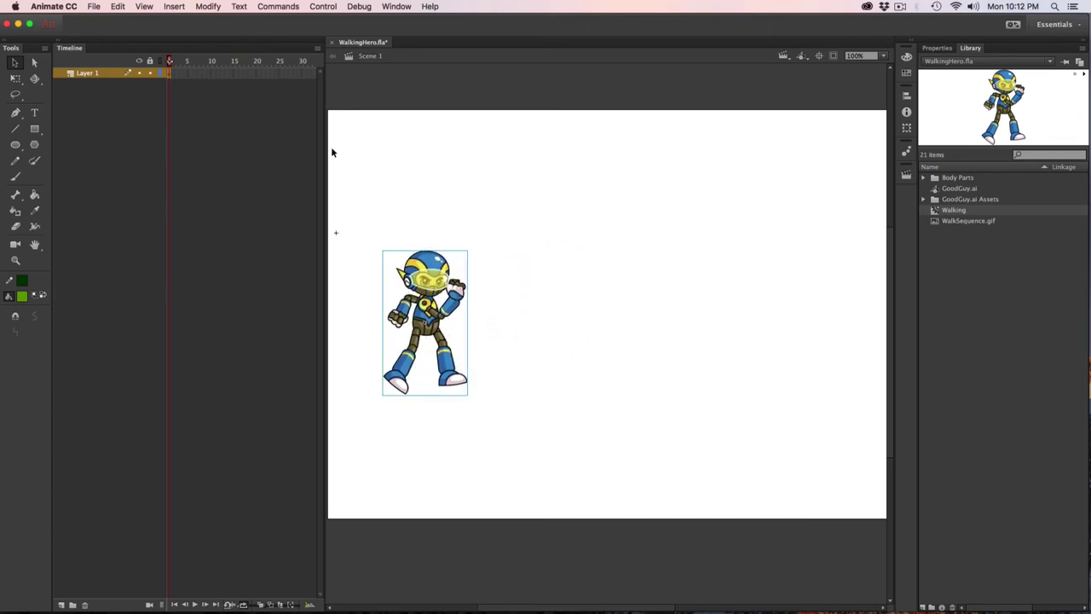
left_click_drag(324, 444, 407, 446)
left_click(346, 73)
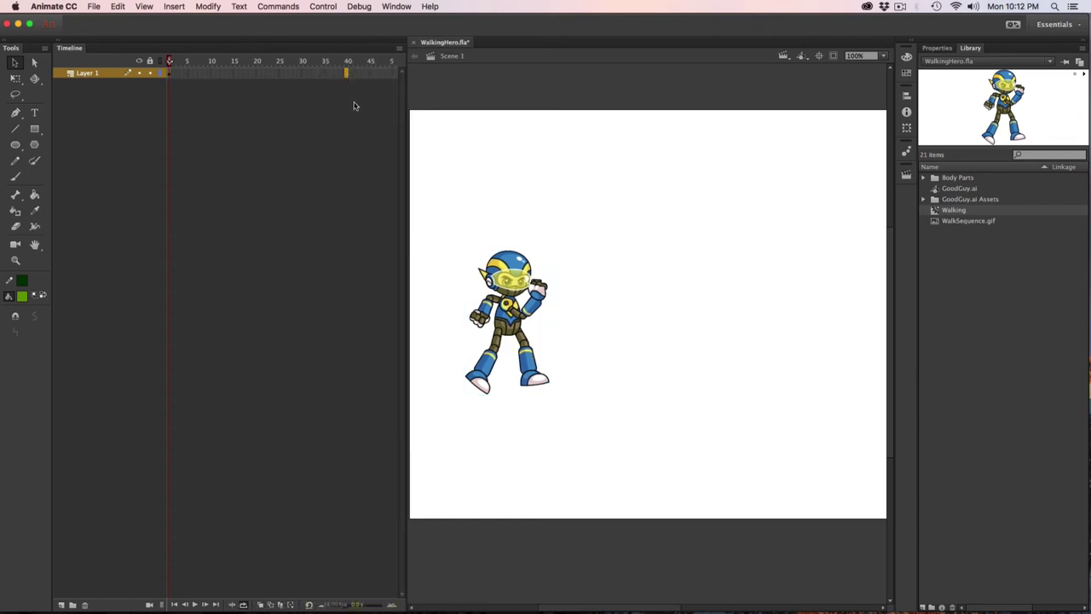
key("F5")
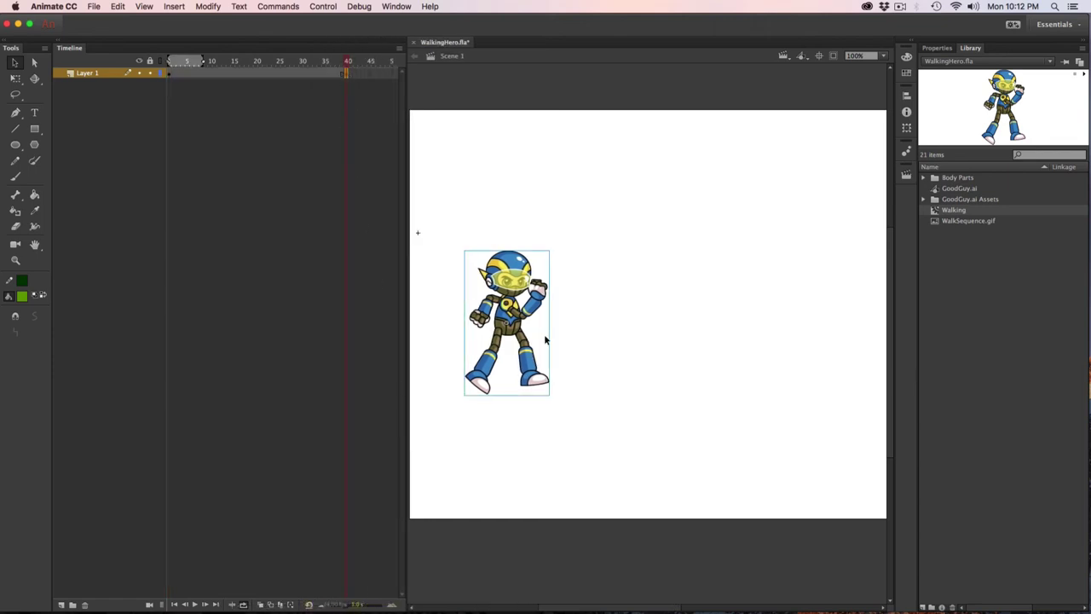
left_click_drag(545, 339, 852, 340)
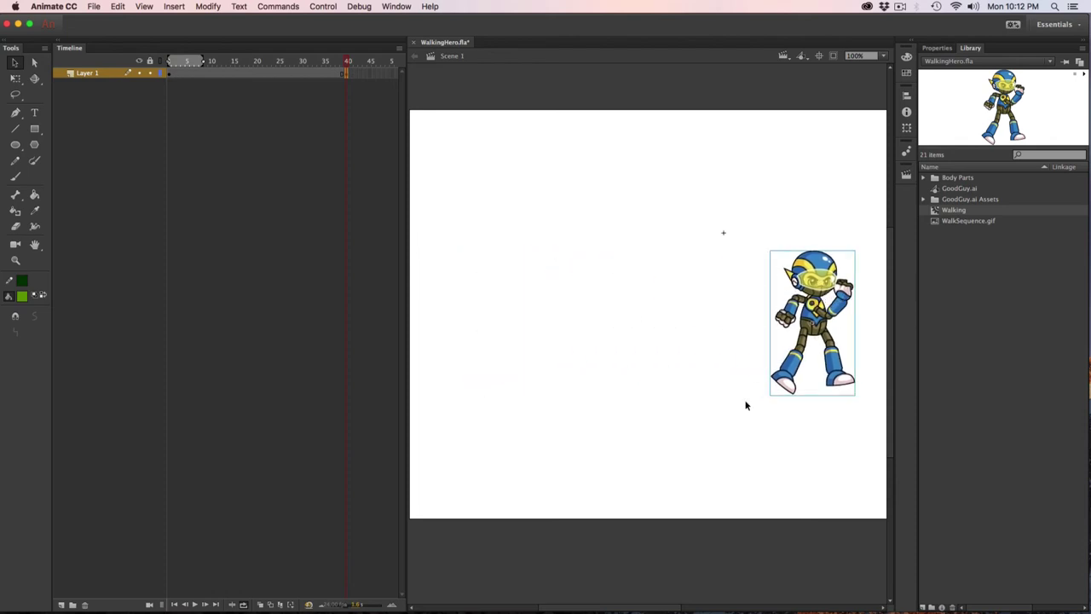
- Apply a classic tween across frames 1–40 and play the walk across the stage
left_click(169, 74)
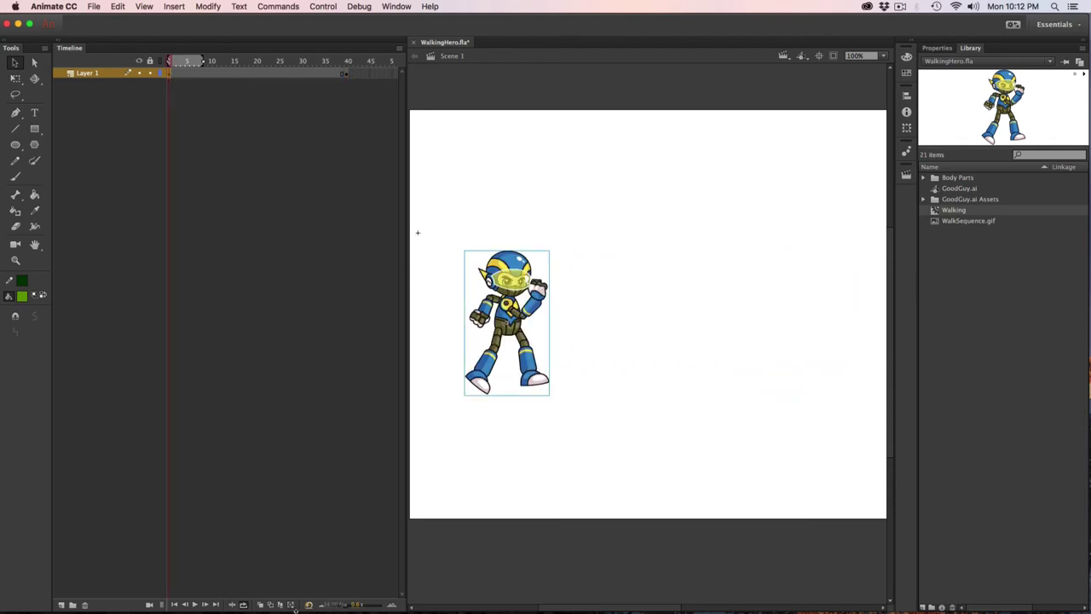
left_click(244, 603)
left_click(174, 6)
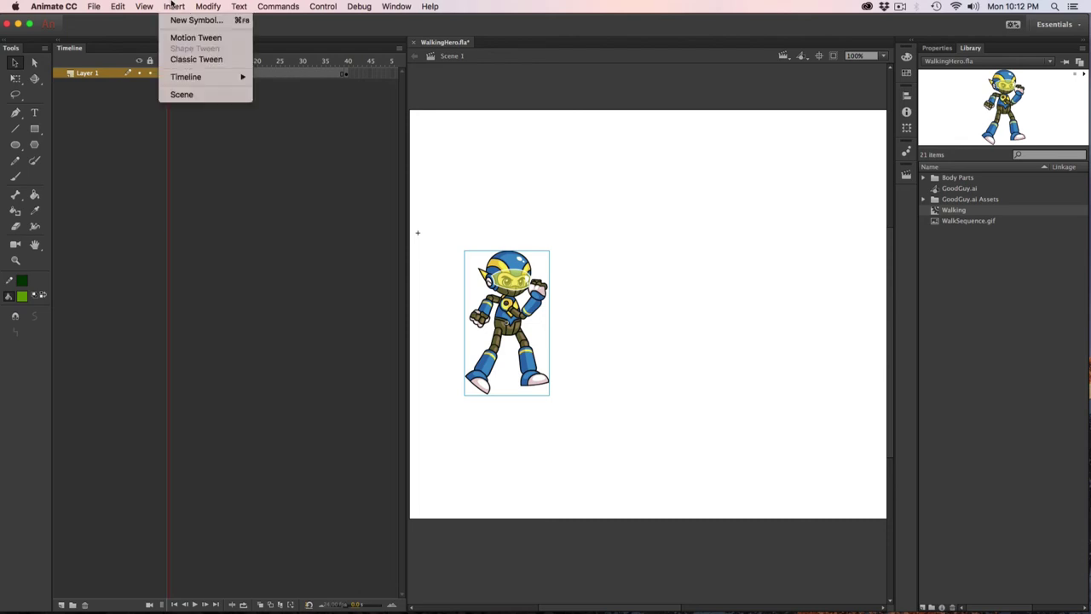
left_click(194, 38)
key("cmd+z")
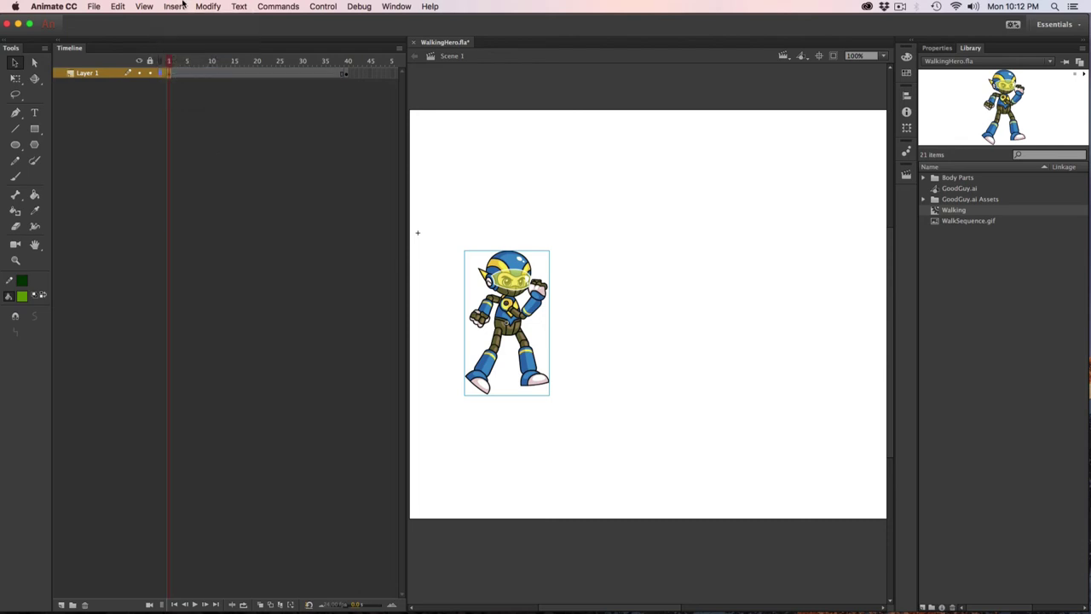
left_click(177, 6)
left_click(189, 61)
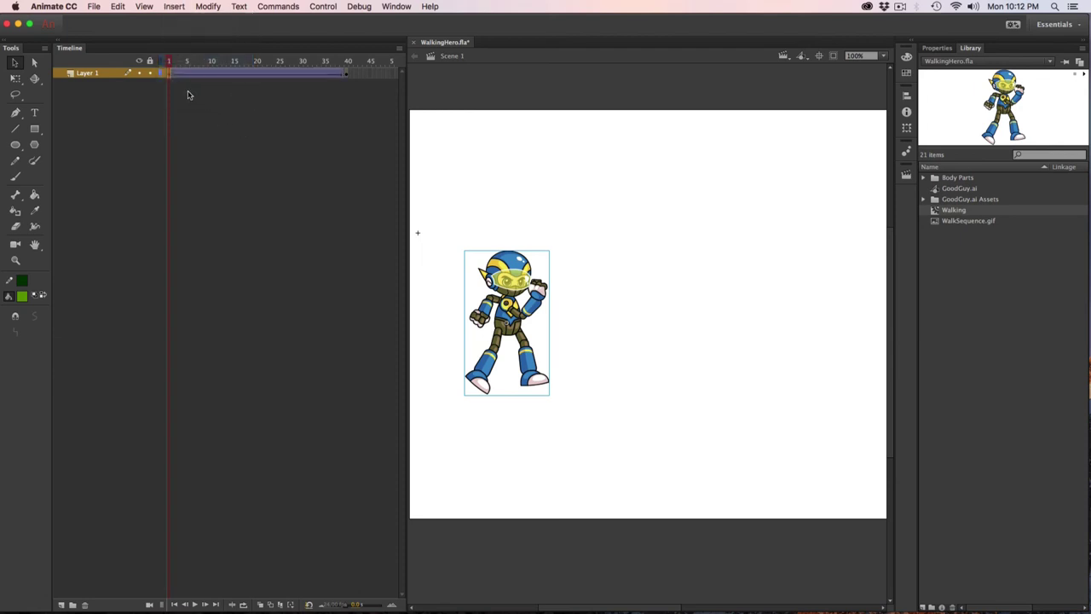
key("Return")
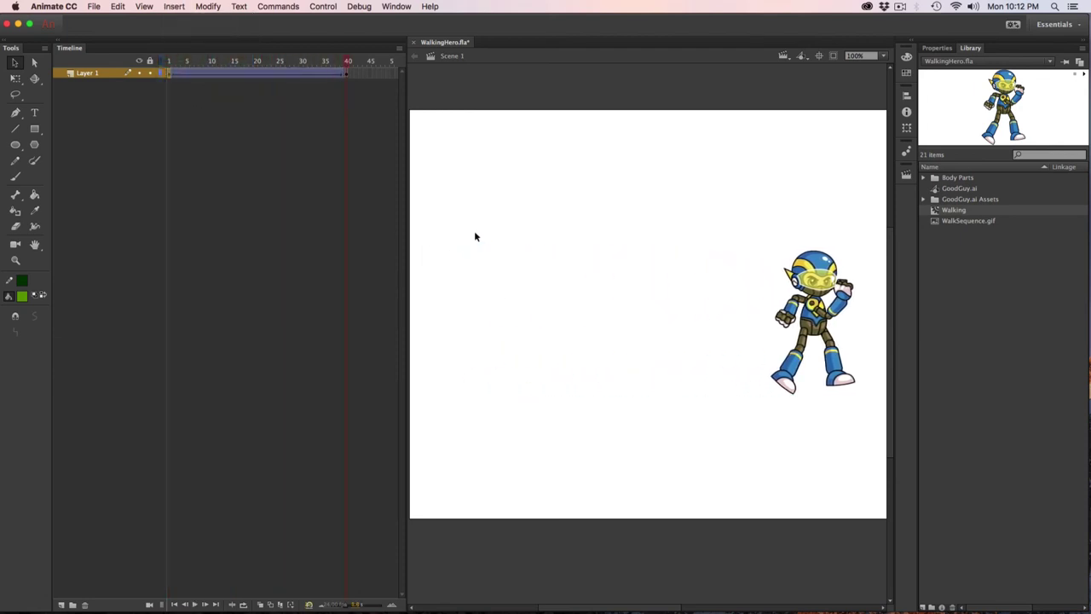
key("Return")
key("Return")
left_click(318, 6)
left_click(330, 87)
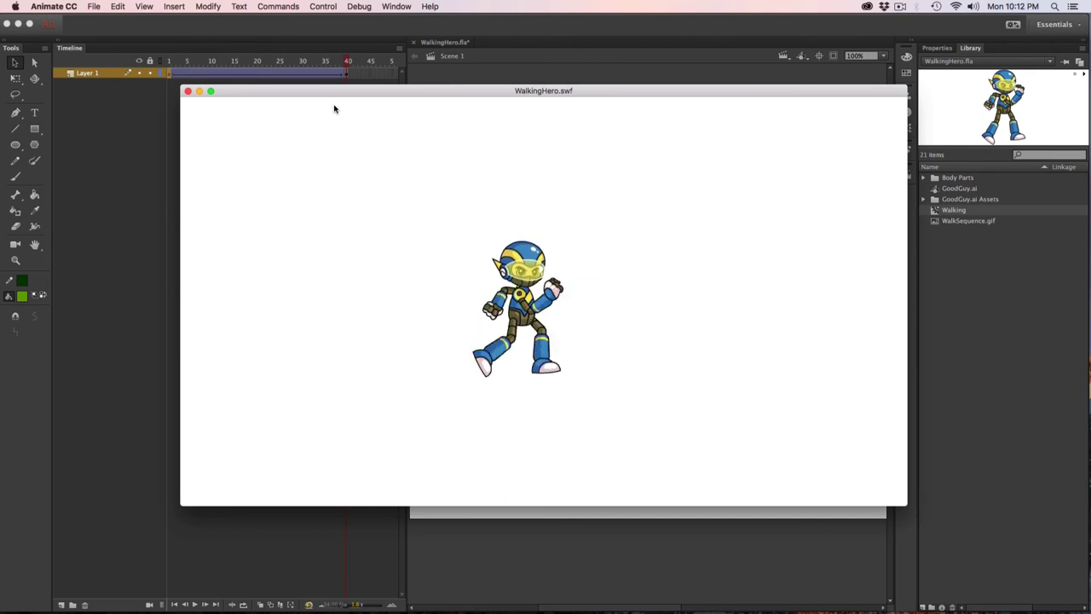
left_click(188, 90)
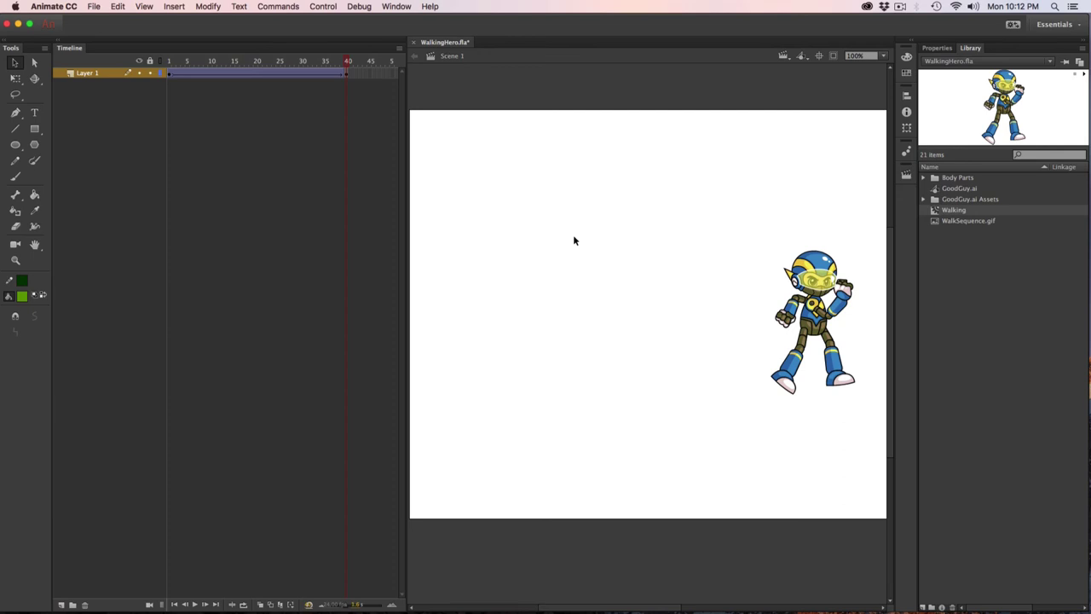
left_click(959, 210)
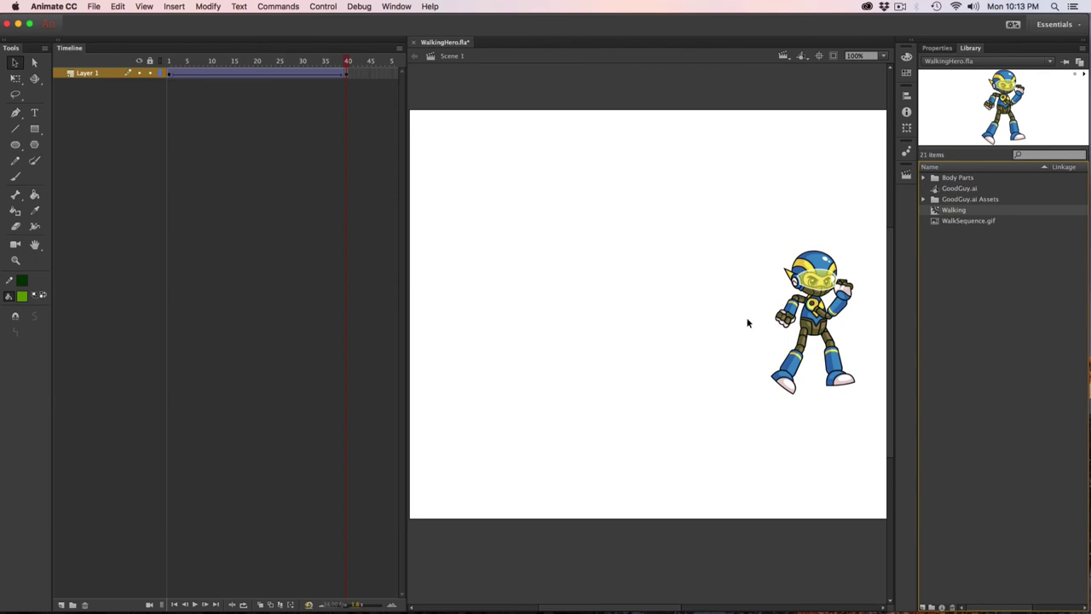
- Duplicate GoodGuy.ai as a Movie Clip symbol named Jumping
left_click(962, 191)
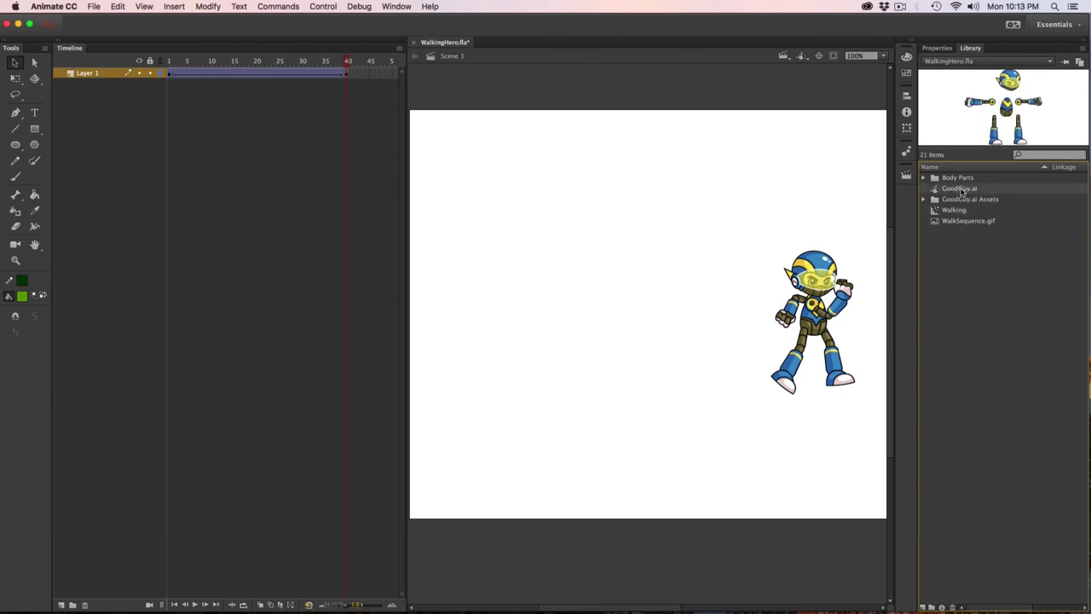
right_click(955, 191)
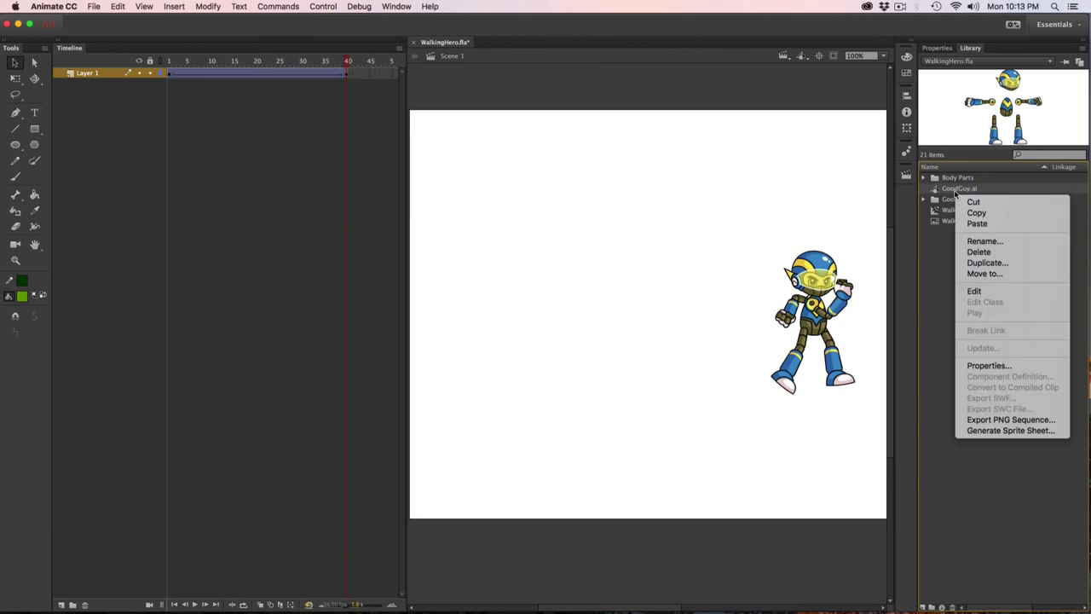
left_click(988, 262)
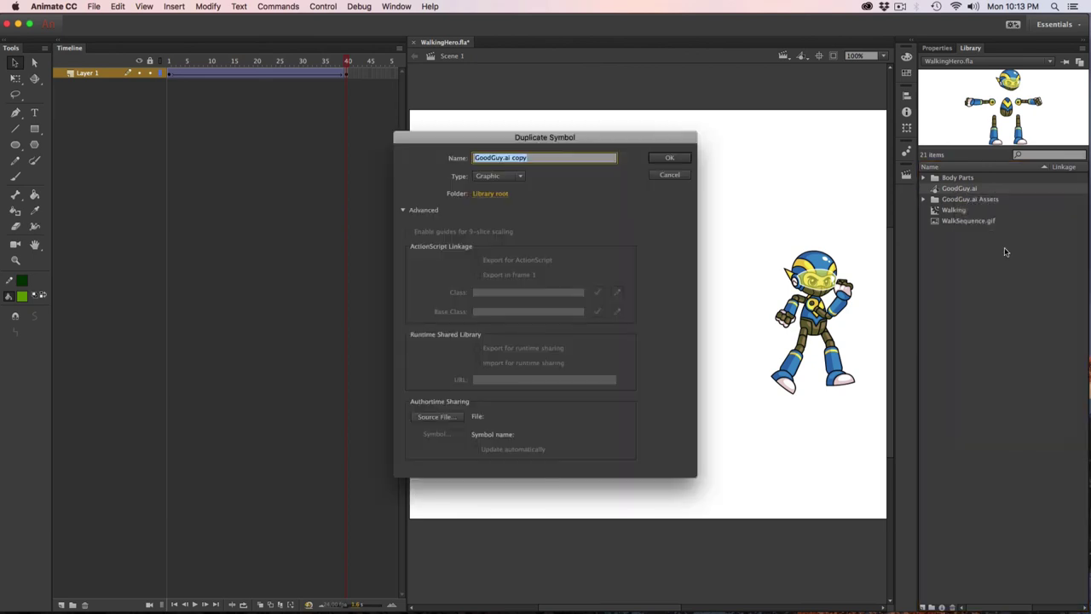
left_click(506, 177)
left_click(506, 189)
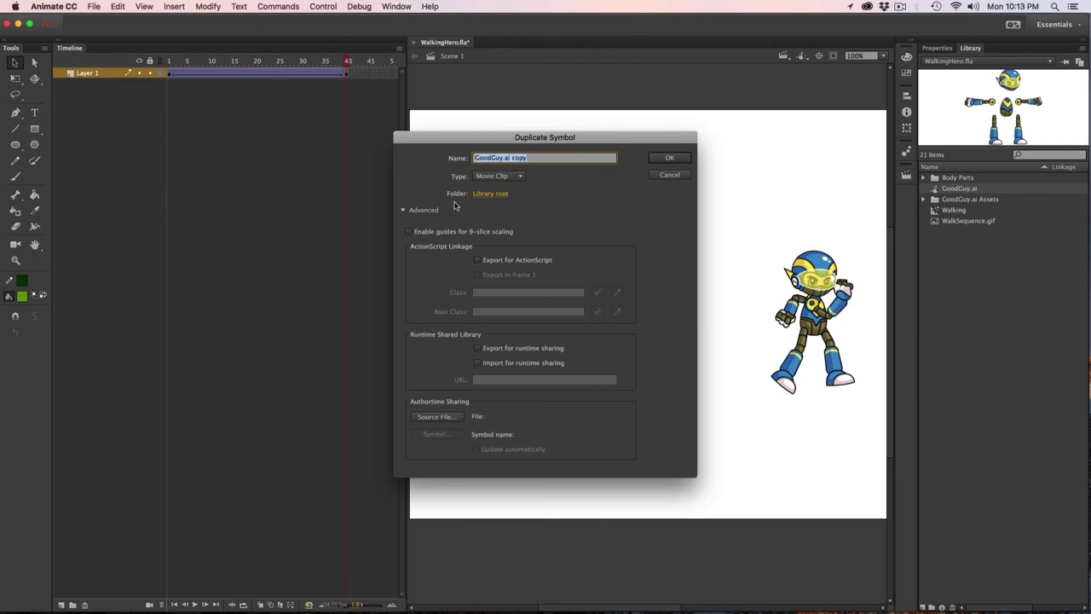
type("Jumping")
key("Return")
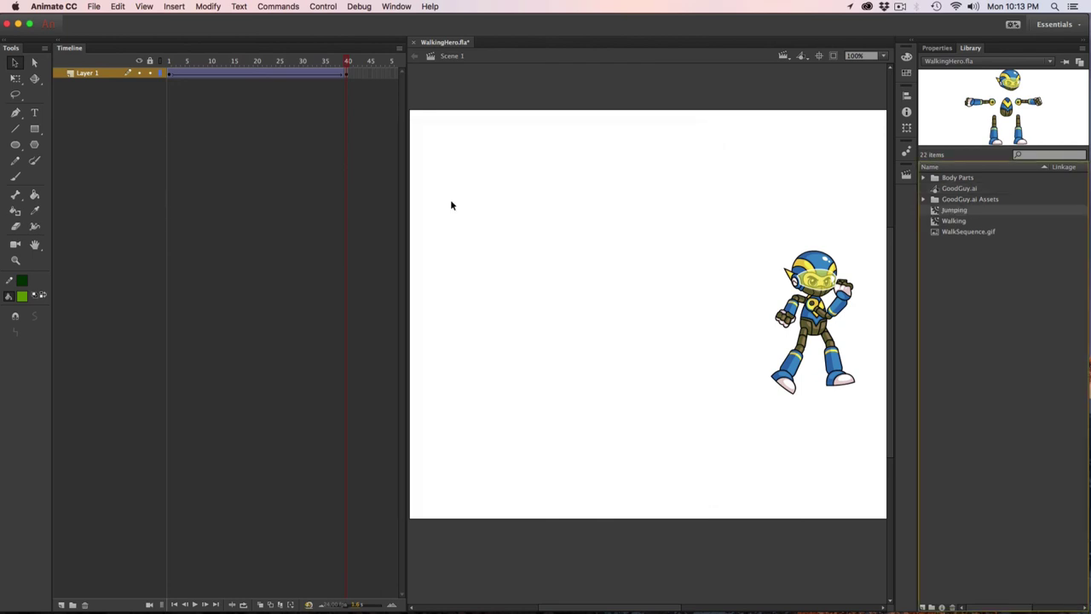
- Duplicate GoodGuy.ai again as a symbol named Waiting, choosing its symbol type
left_click(960, 189)
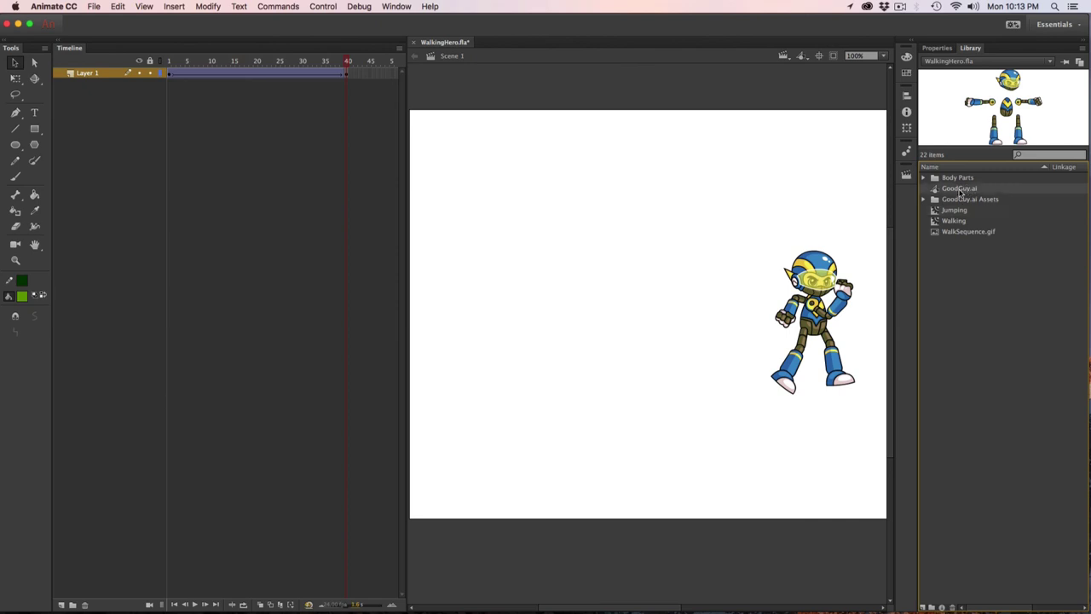
right_click(959, 190)
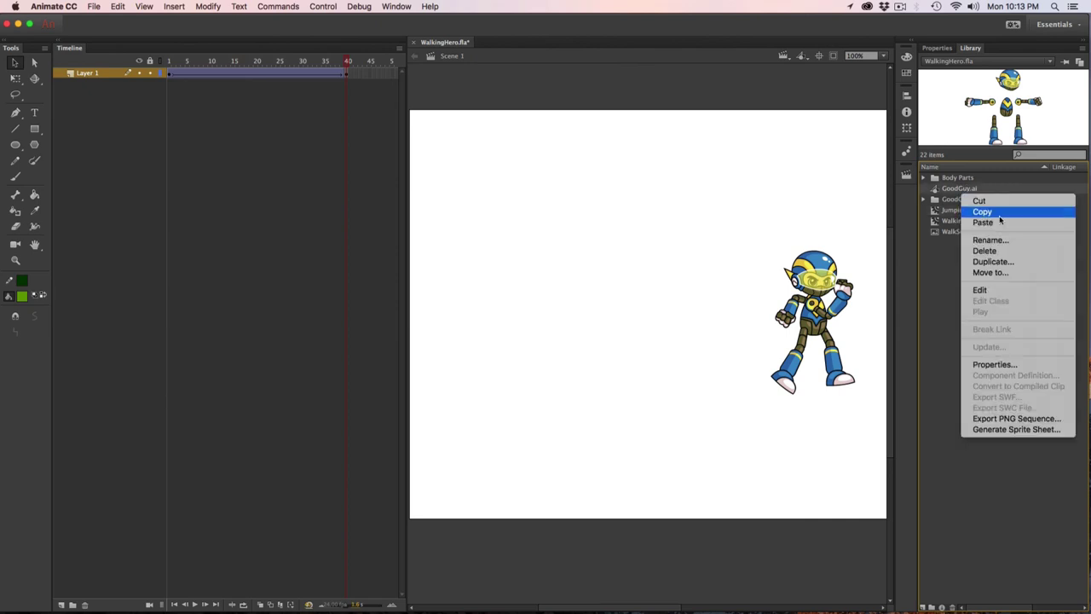
left_click(991, 262)
type("Waitin")
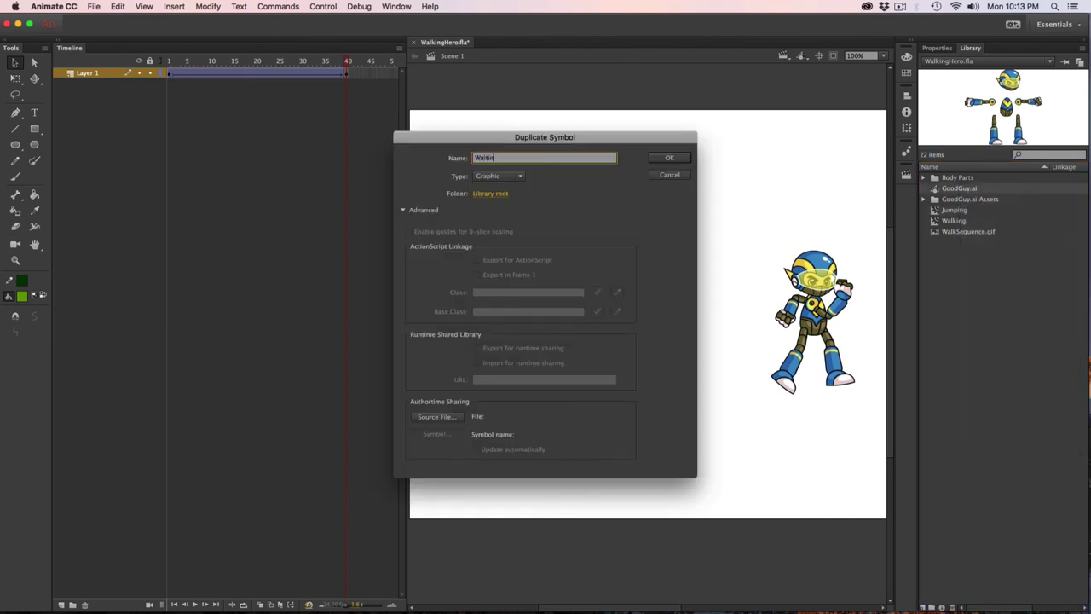
type("g")
left_click(498, 176)
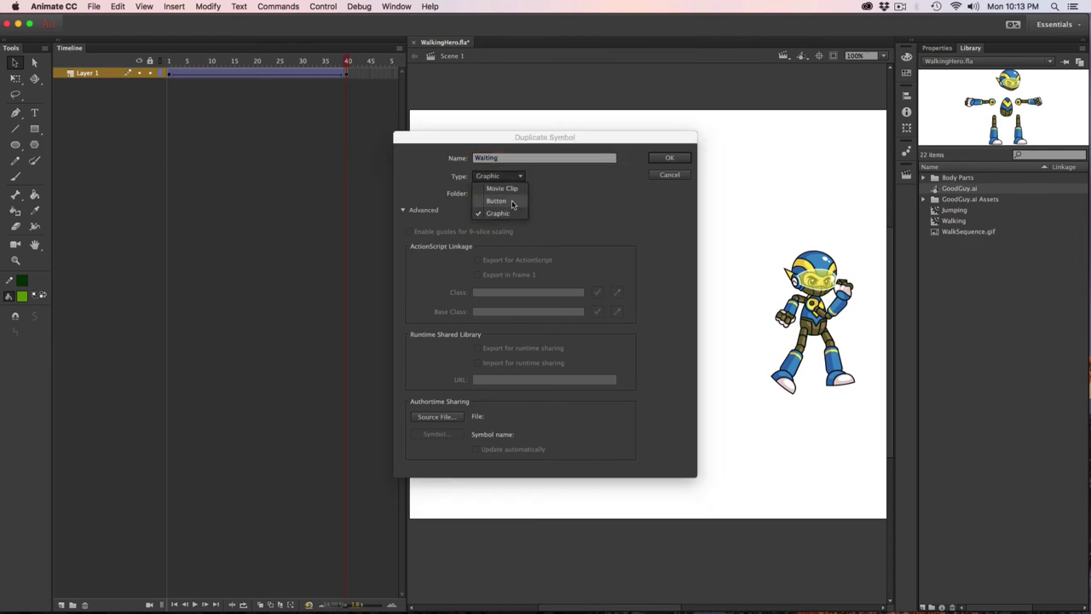
left_click(511, 201)
left_click(670, 160)
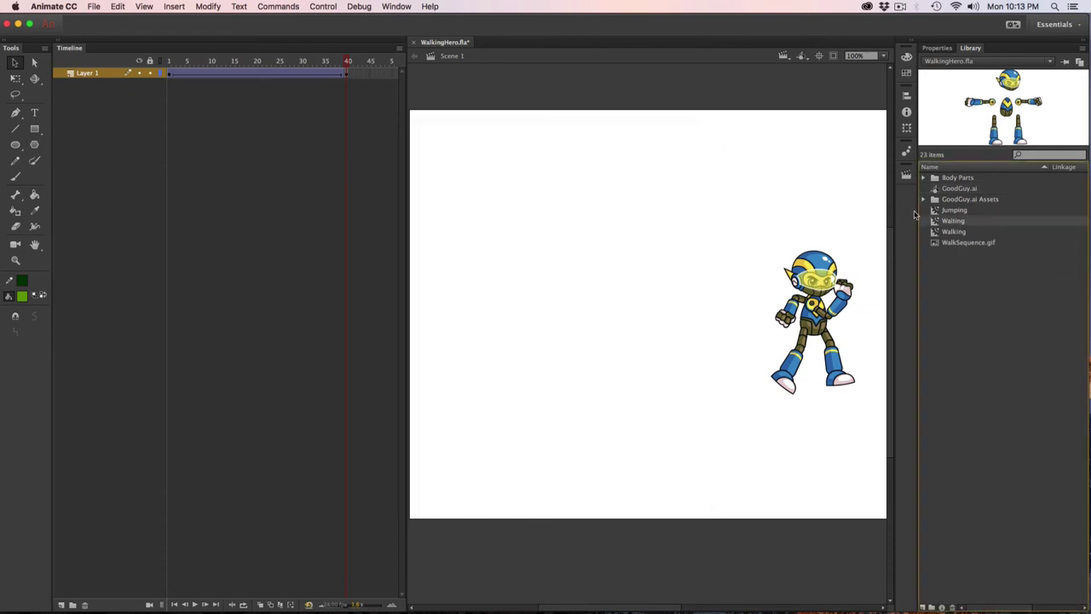
left_click(956, 273)
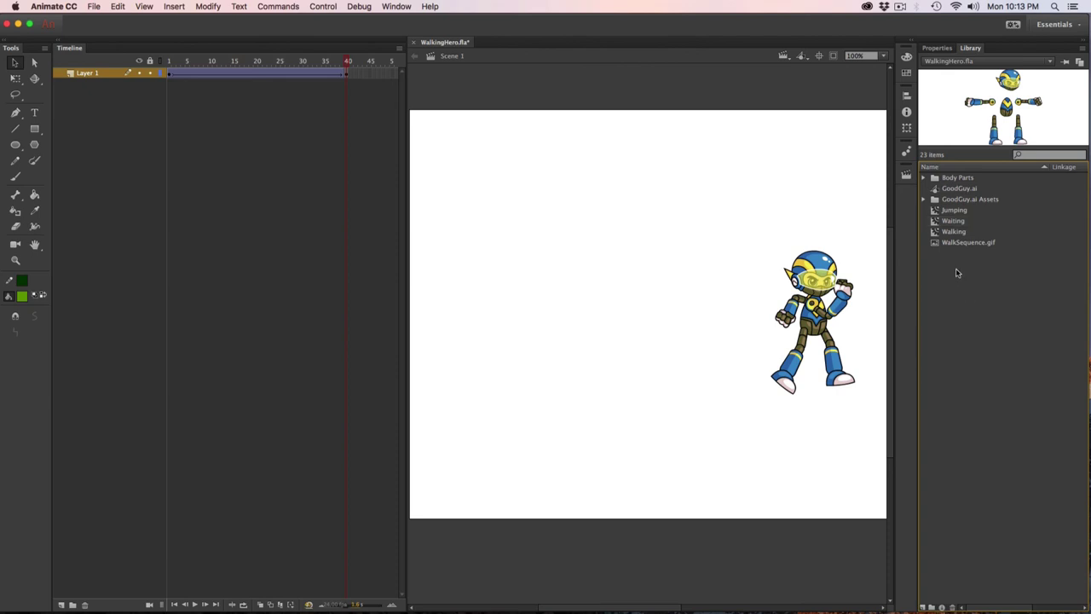